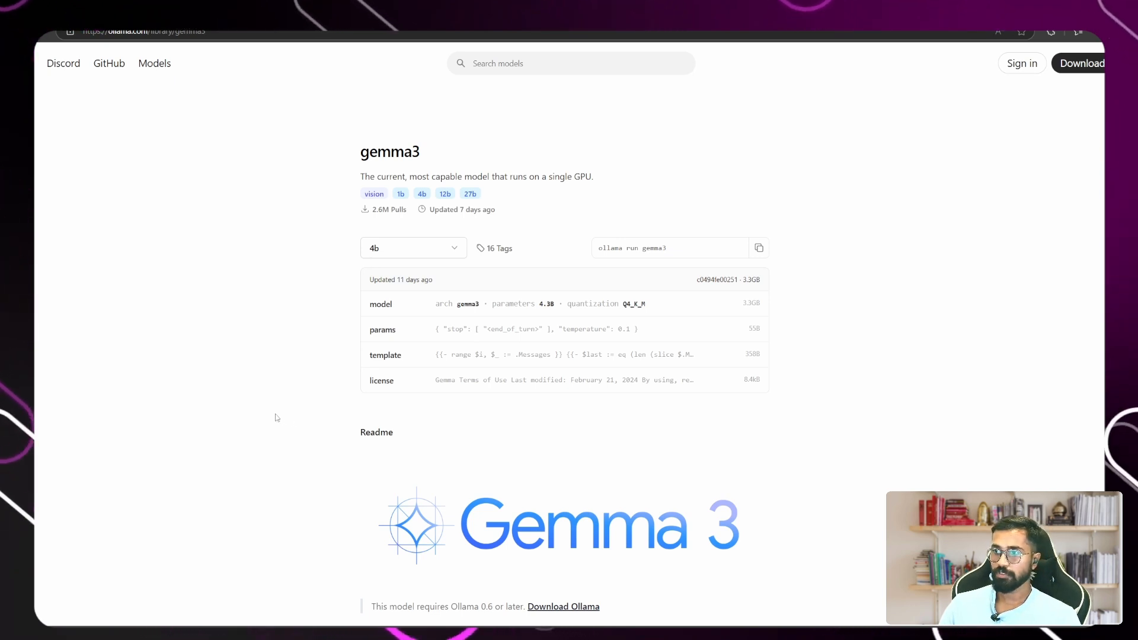
# Examine the gemma3 model page on Ollama, including its readme, parameter sizes and available size variants.
pyautogui.scroll(-3, 276, 418)
pyautogui.scroll(2, 350, 151)
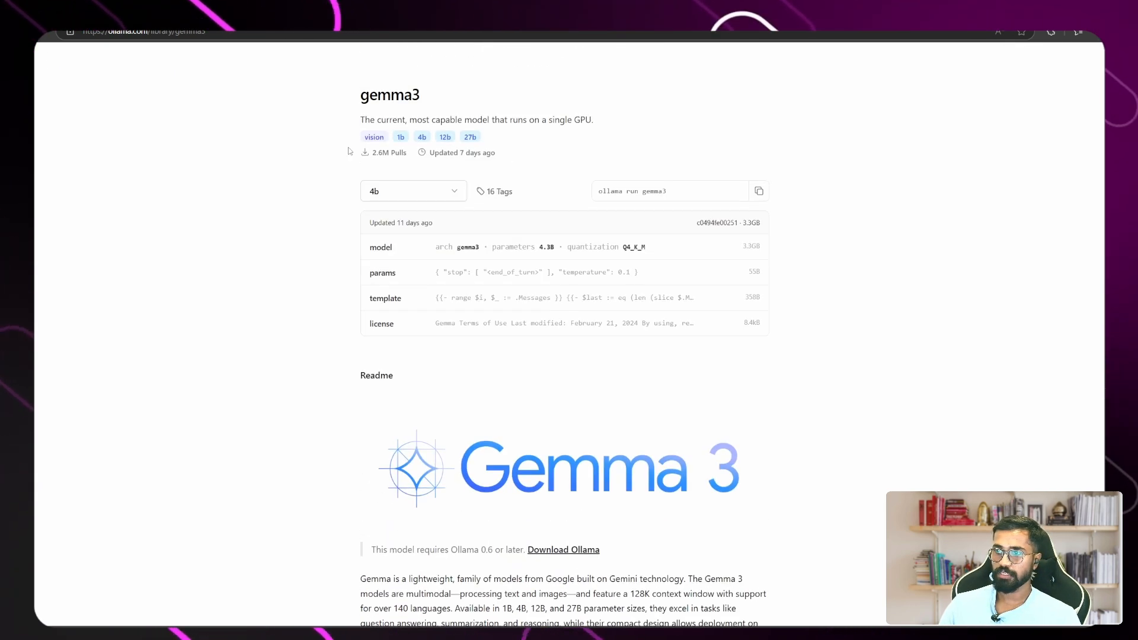
pyautogui.scroll(-5, 280, 427)
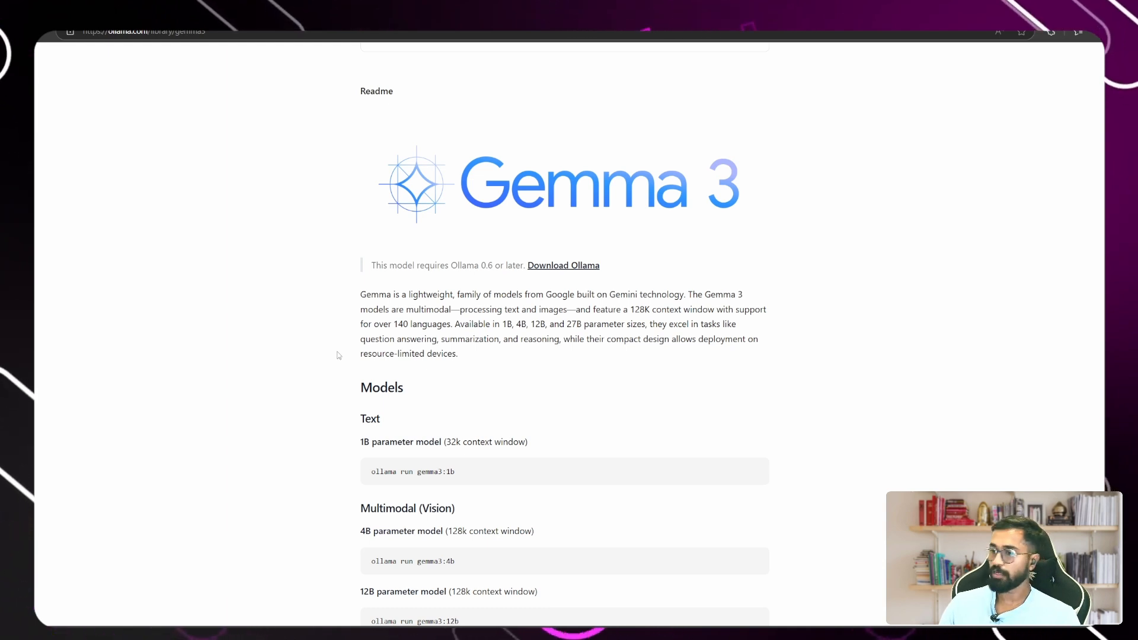
pyautogui.scroll(-1, 338, 358)
pyautogui.scroll(3, 335, 349)
pyautogui.scroll(4, 331, 343)
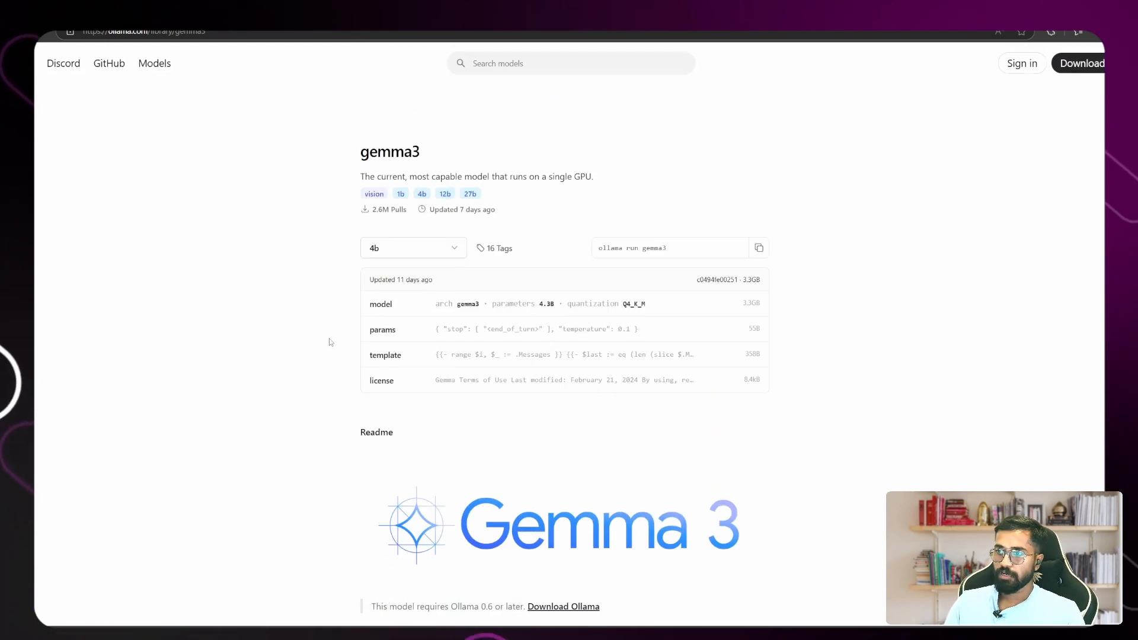
pyautogui.click(395, 255)
pyautogui.click(394, 294)
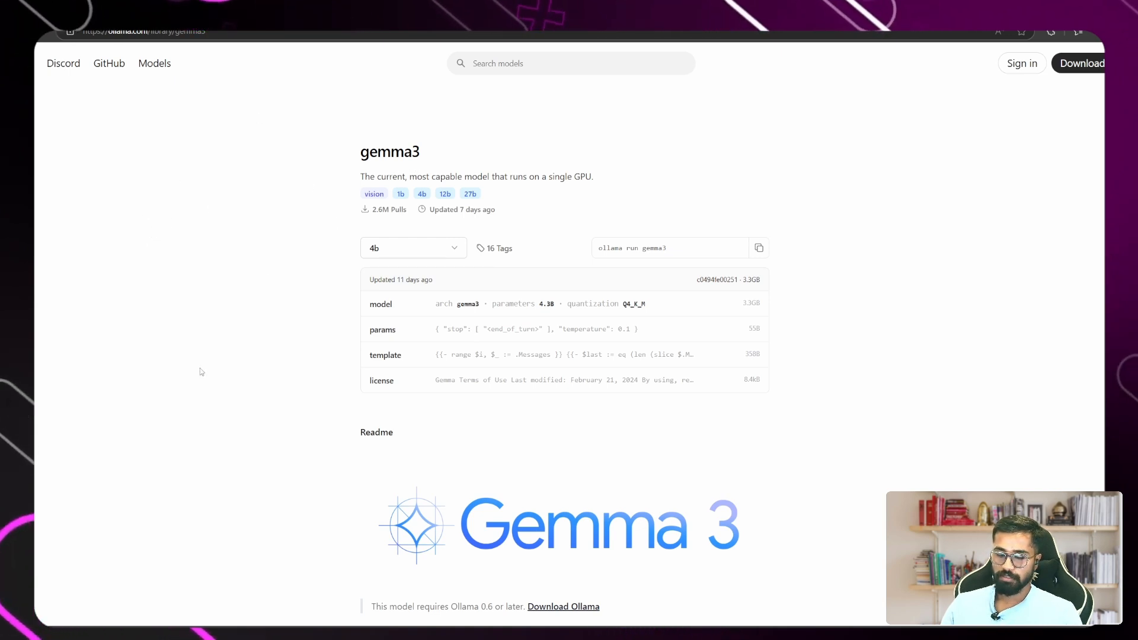
# Copy the run command for the gemma3 4b model from its Ollama page.
pyautogui.hotkey('alt', 'Tab')
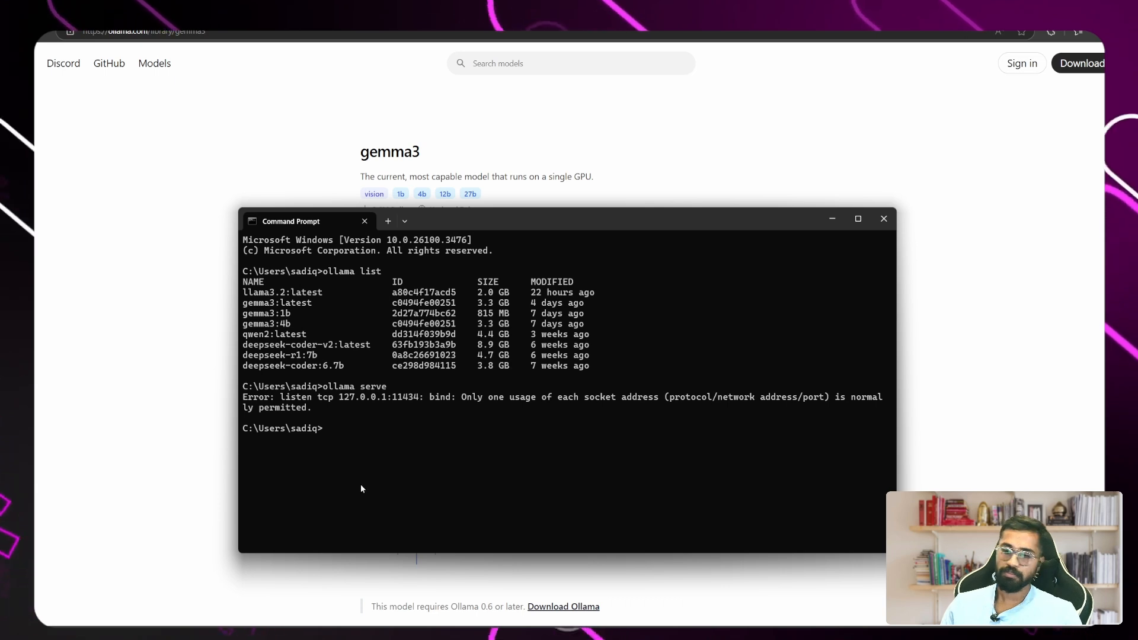
pyautogui.hotkey('alt', 'Tab')
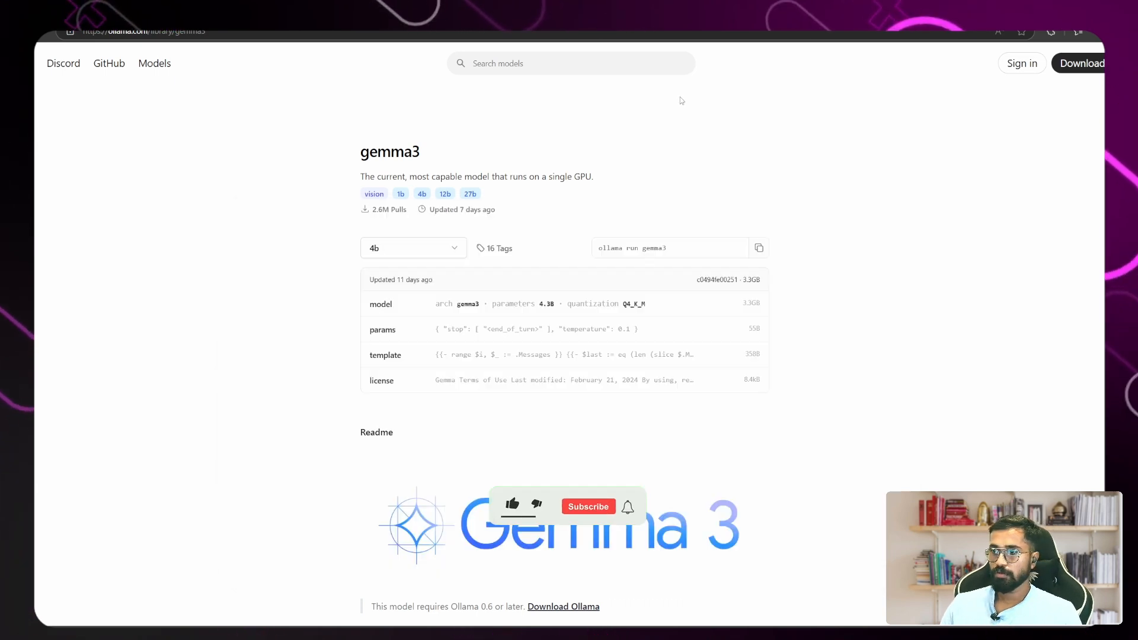
pyautogui.moveTo(599, 248); pyautogui.dragTo(724, 258)
pyautogui.click(759, 248)
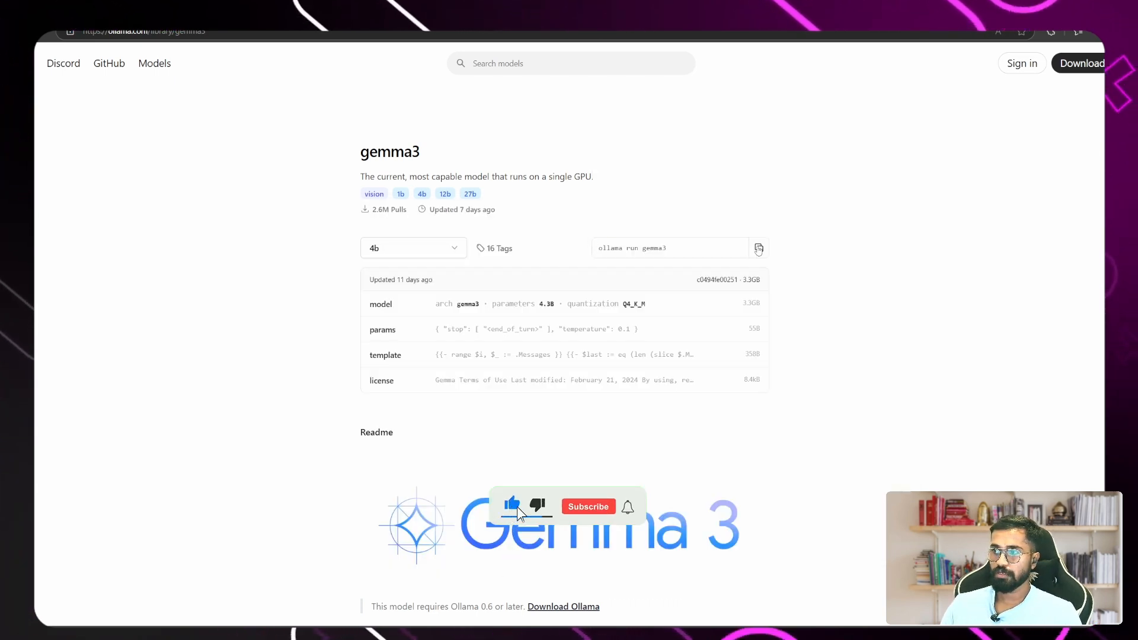
# Switch to the Command Prompt and run "ollama list" to check the locally installed models.
pyautogui.hotkey('alt', 'Tab')
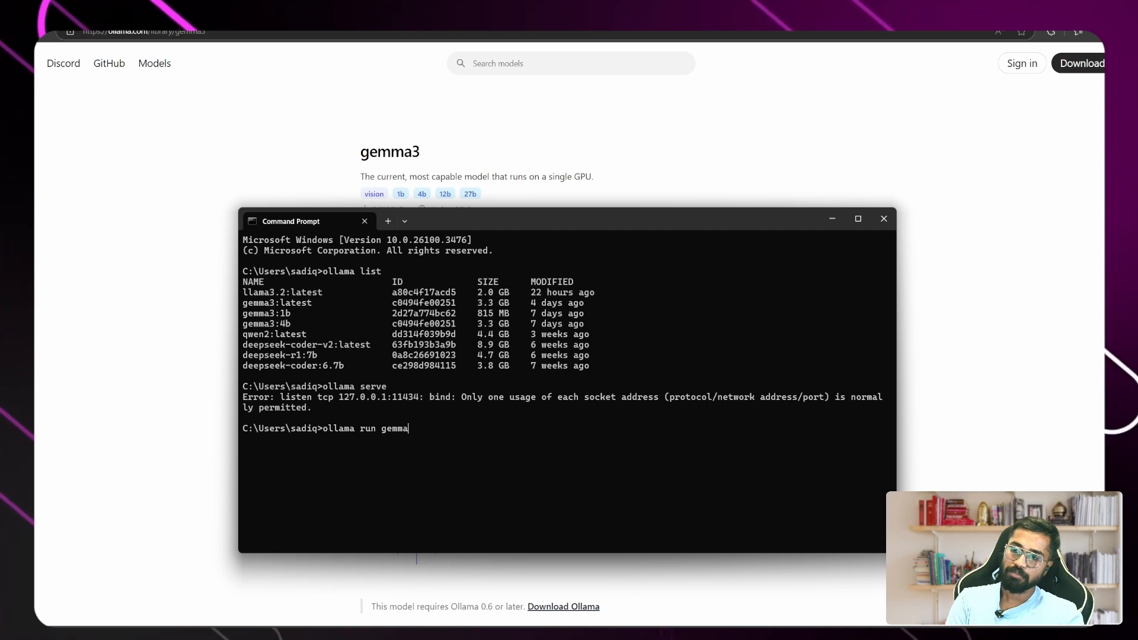
pyautogui.press('BackSpace')
pyautogui.press('BackSpace')
pyautogui.press('BackSpace')
pyautogui.press('BackSpace')
pyautogui.press('BackSpace')
pyautogui.press('BackSpace')
pyautogui.press('BackSpace')
pyautogui.write('list')
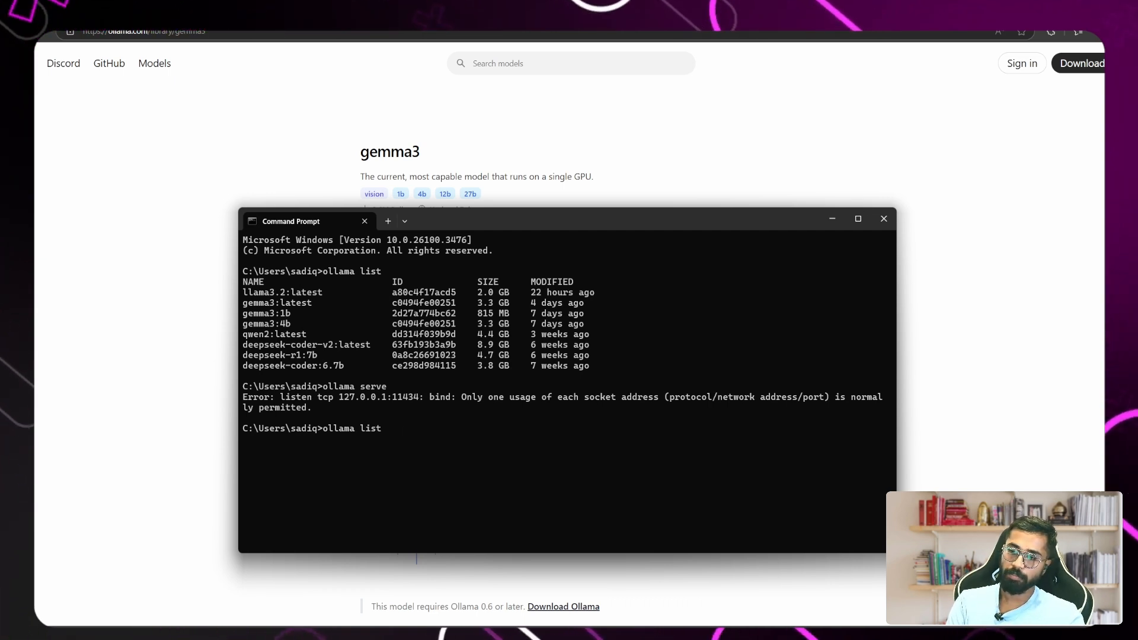
pyautogui.press('Return')
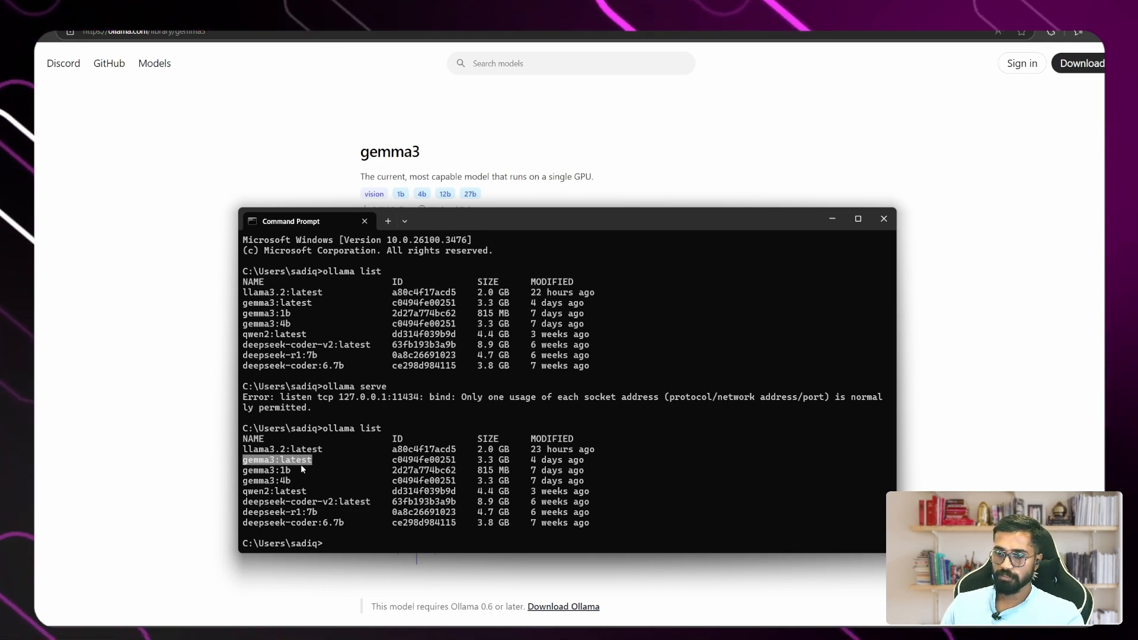
# Switch to the n8n workflow, delete the existing chat trigger and add a new Chat Trigger as the first step.
pyautogui.click(130, 398)
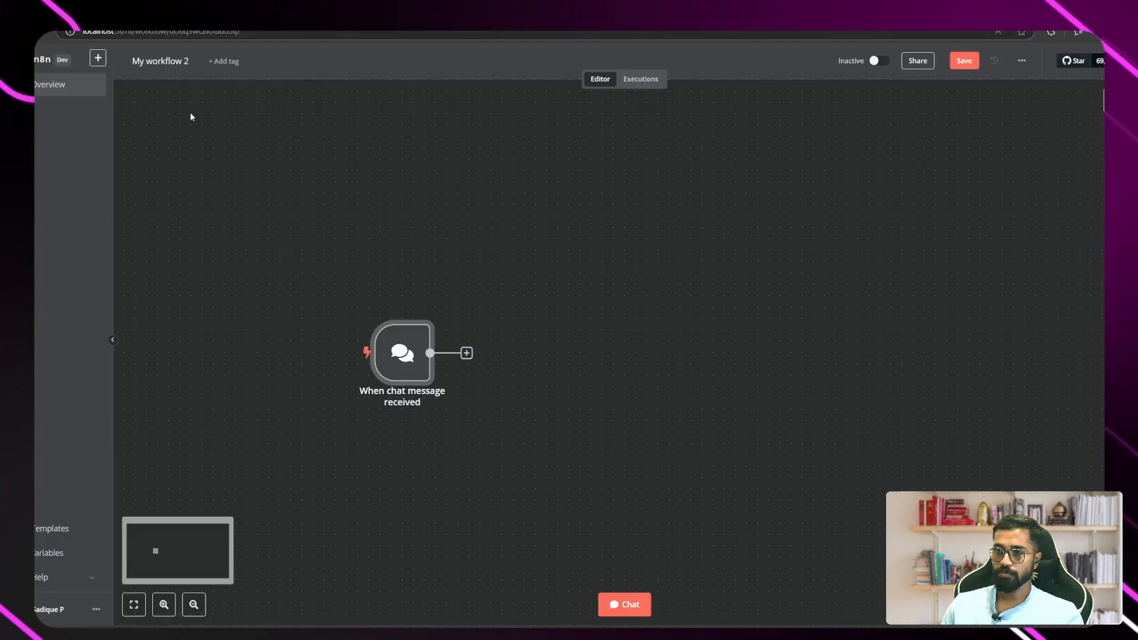
pyautogui.moveTo(405, 358); pyautogui.dragTo(417, 331)
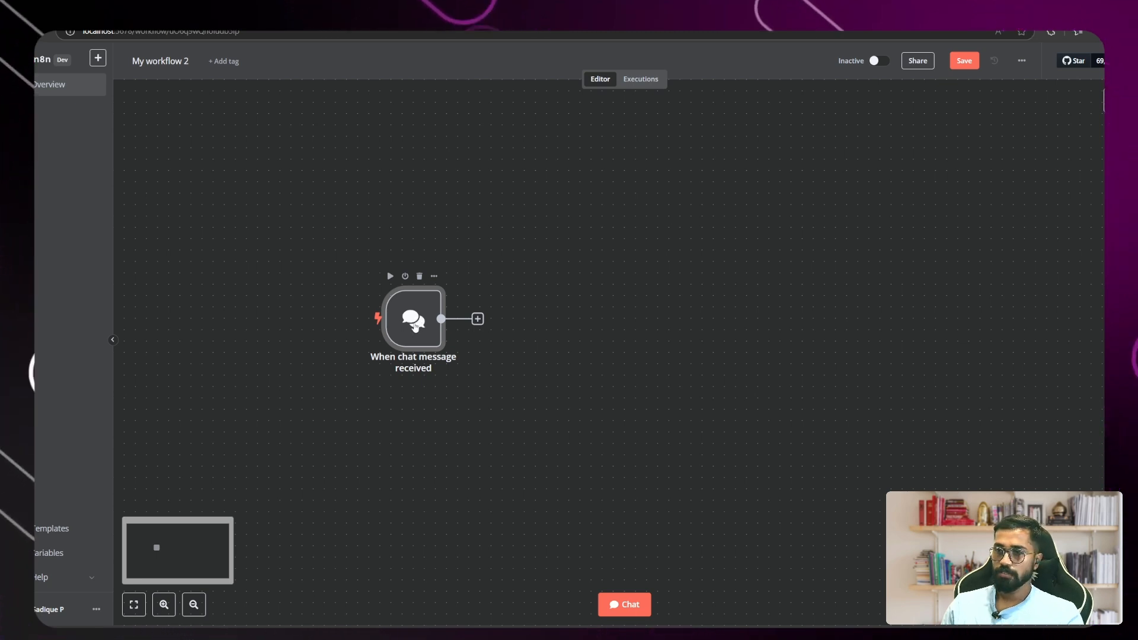
pyautogui.click(419, 277)
pyautogui.click(625, 341)
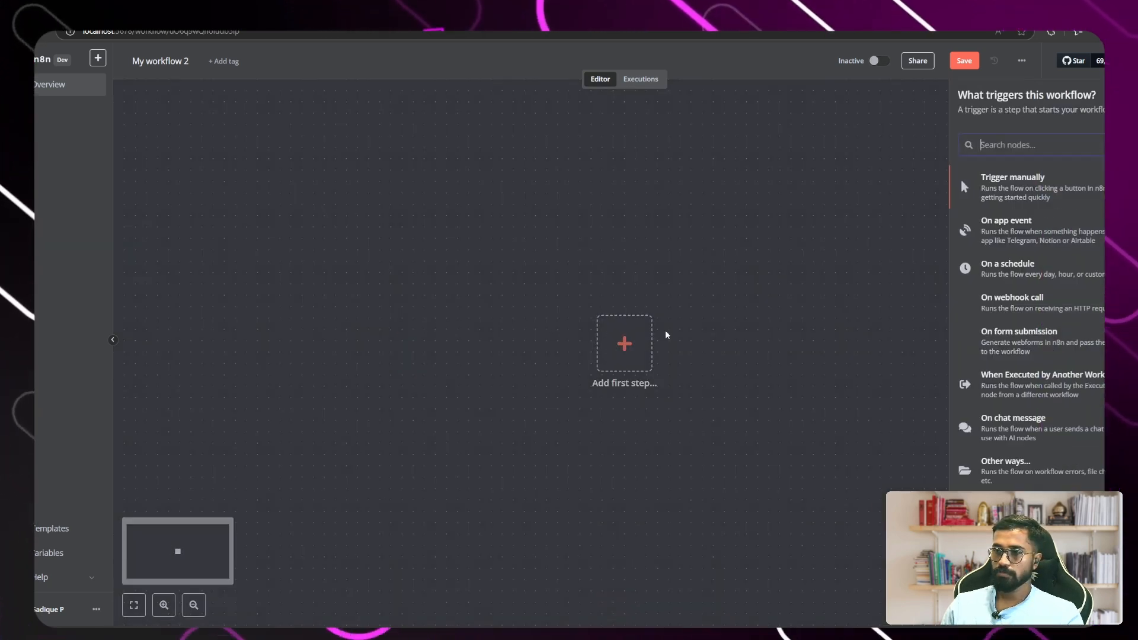
pyautogui.write('chat')
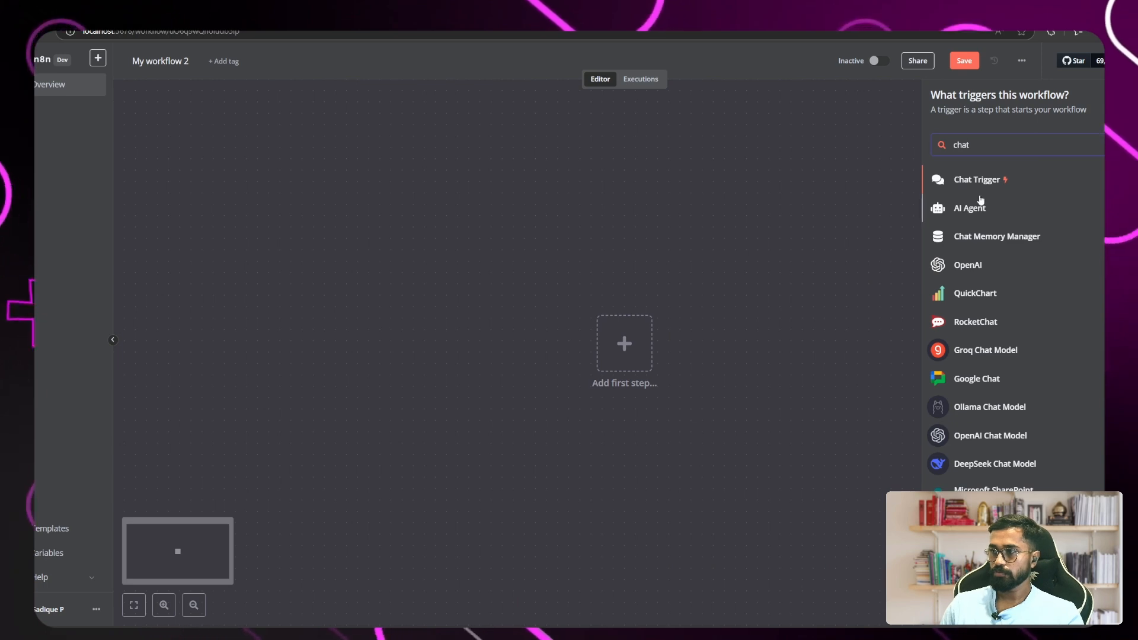
pyautogui.click(979, 181)
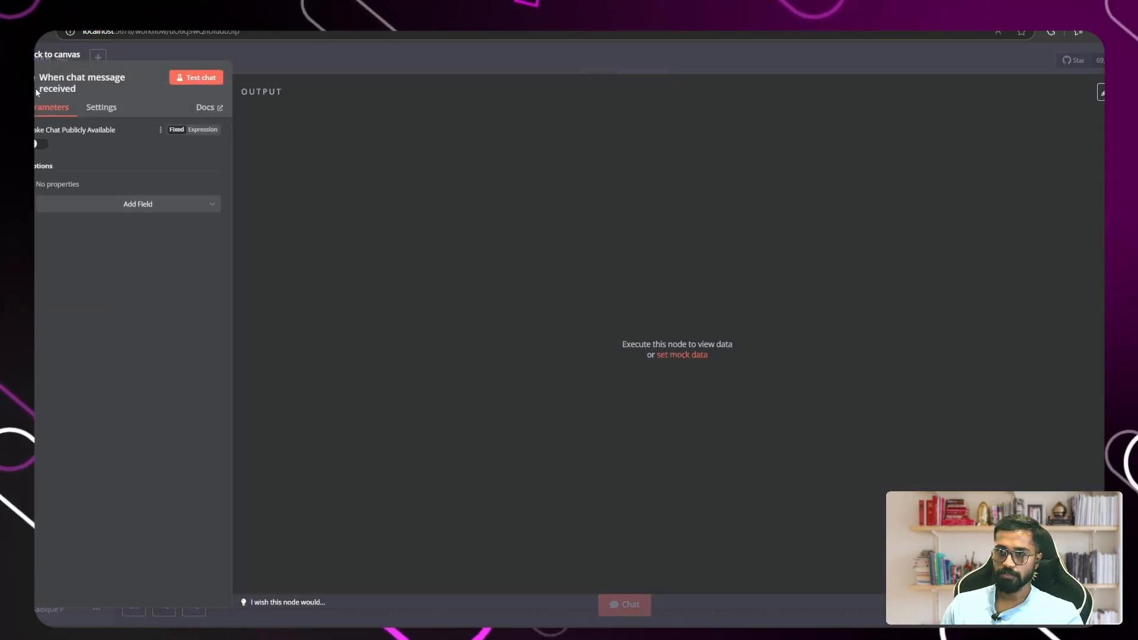
# Add the Allow File Uploads option to the chat trigger, enable it and return to the canvas.
pyautogui.click(78, 205)
pyautogui.click(89, 232)
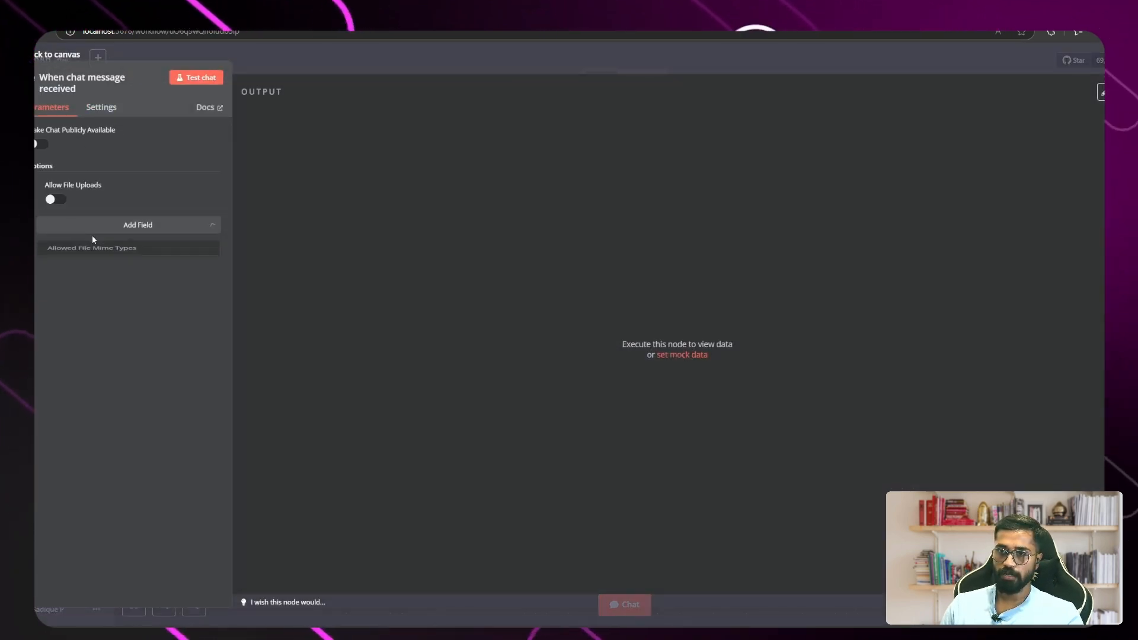
pyautogui.click(56, 199)
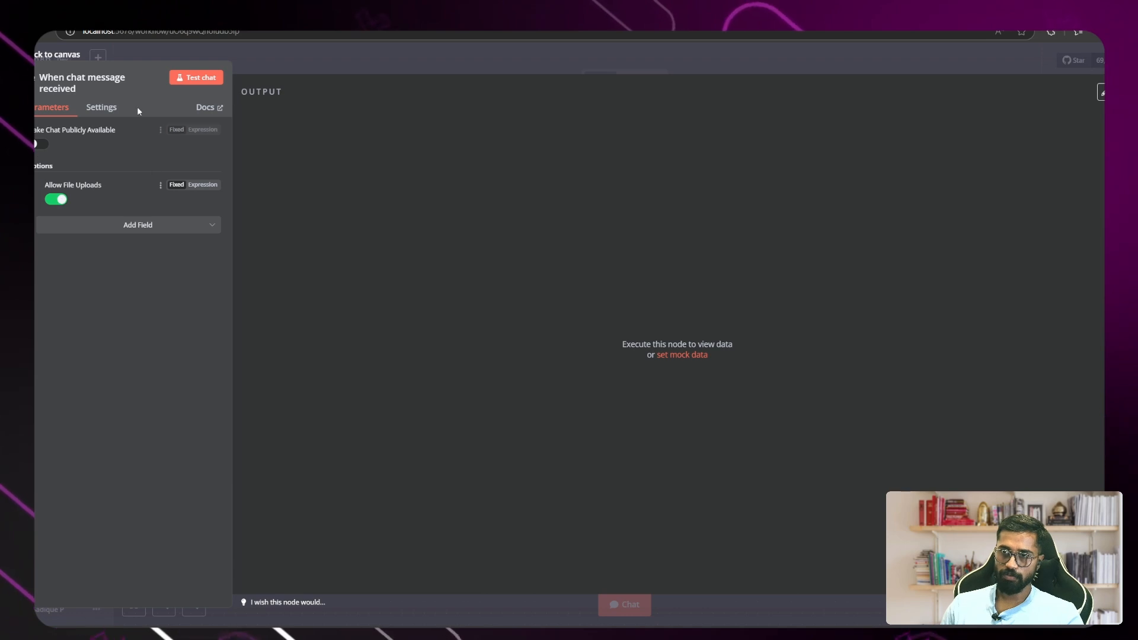
pyautogui.click(46, 56)
# Open the workflow's chat, reset it to a new session and enter the message "what is in this".
pyautogui.click(625, 605)
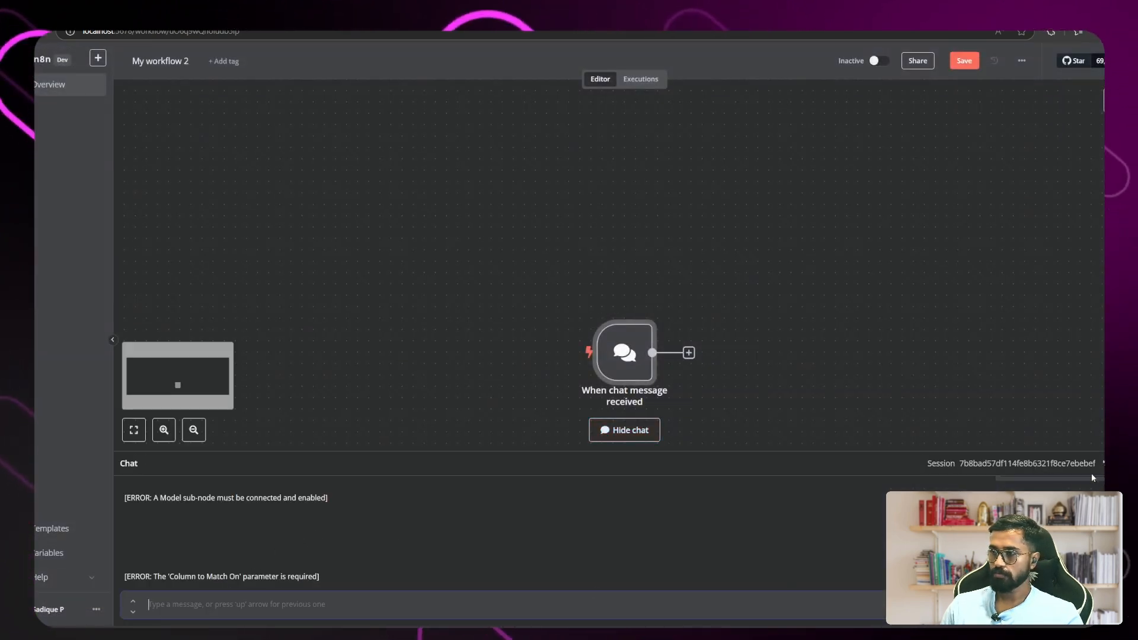
pyautogui.click(1104, 463)
pyautogui.click(660, 364)
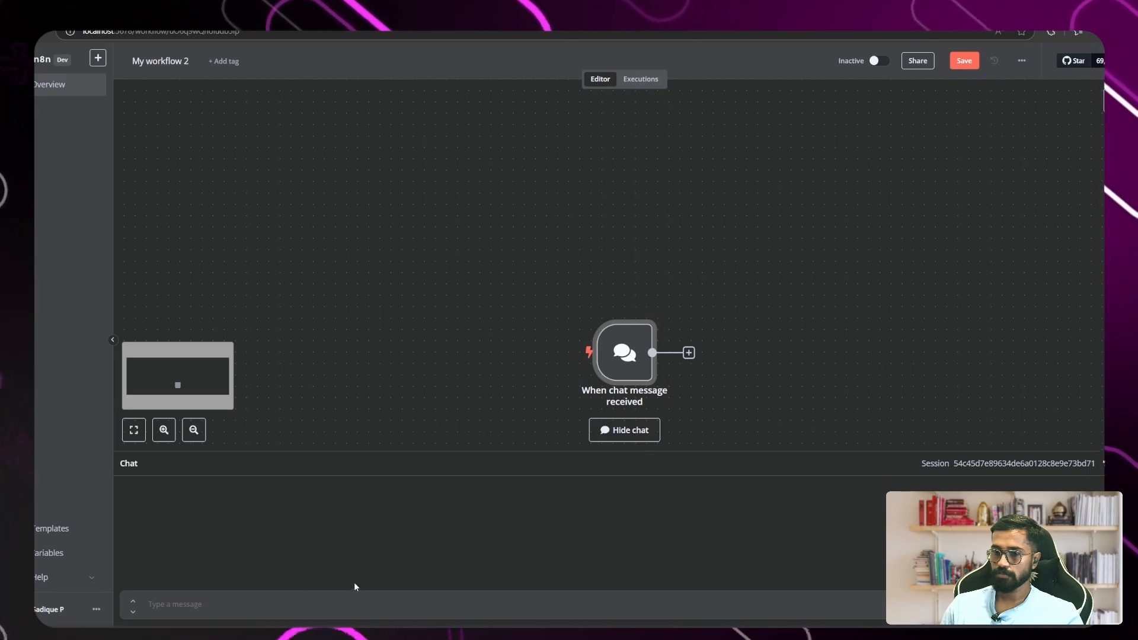
pyautogui.click(277, 598)
pyautogui.write('wha')
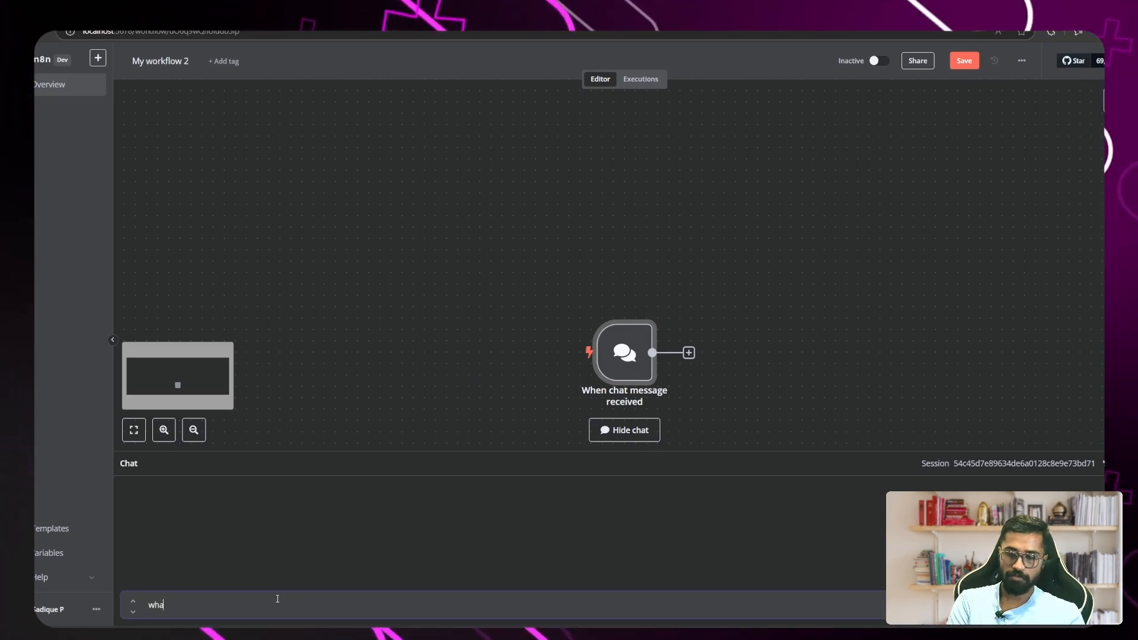
pyautogui.write('t is in this')
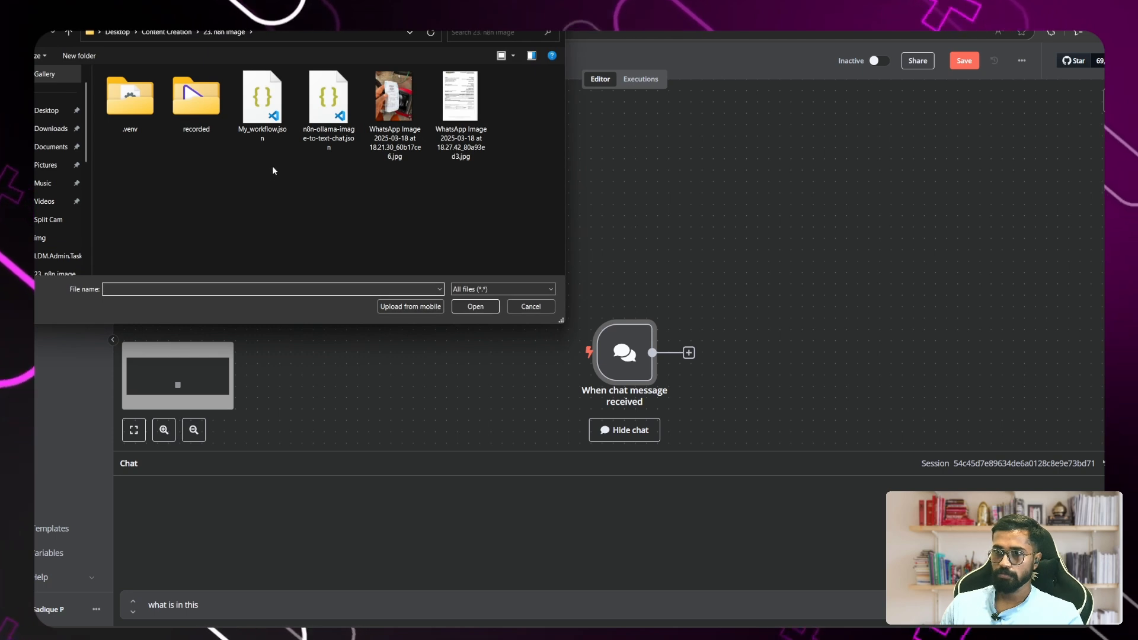
# Preview the image "WhatsApp Image 2025-03-18 at 18.21.30_60b17ce6.jpg", attach it to the chat message and try to send it.
pyautogui.click(389, 111)
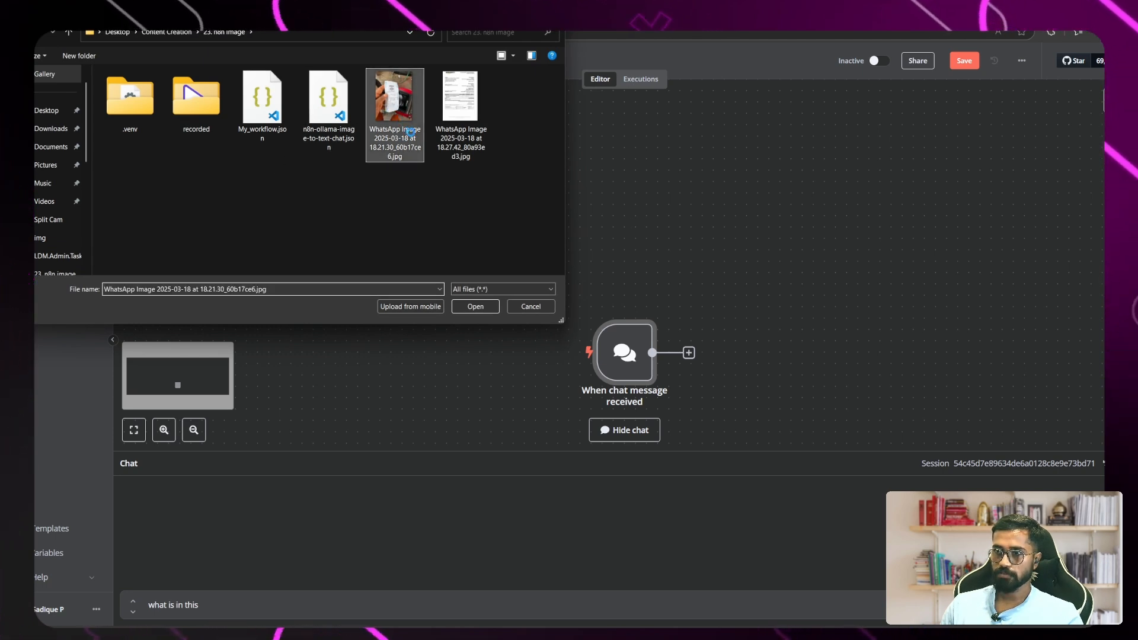
pyautogui.rightClick(388, 110)
pyautogui.press('Escape')
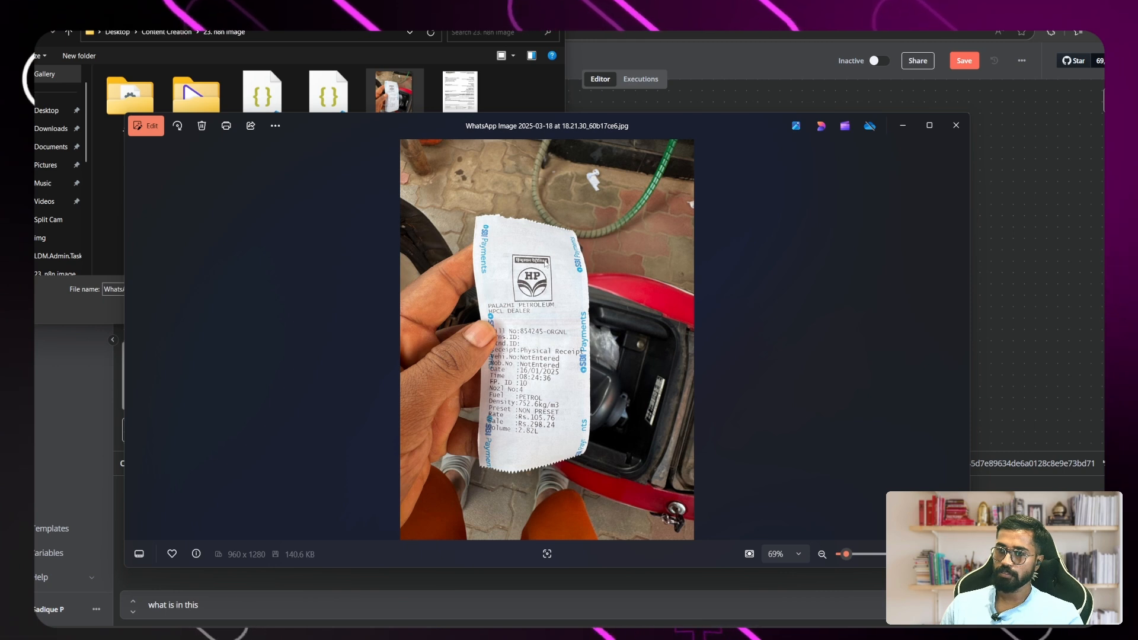
pyautogui.click(957, 125)
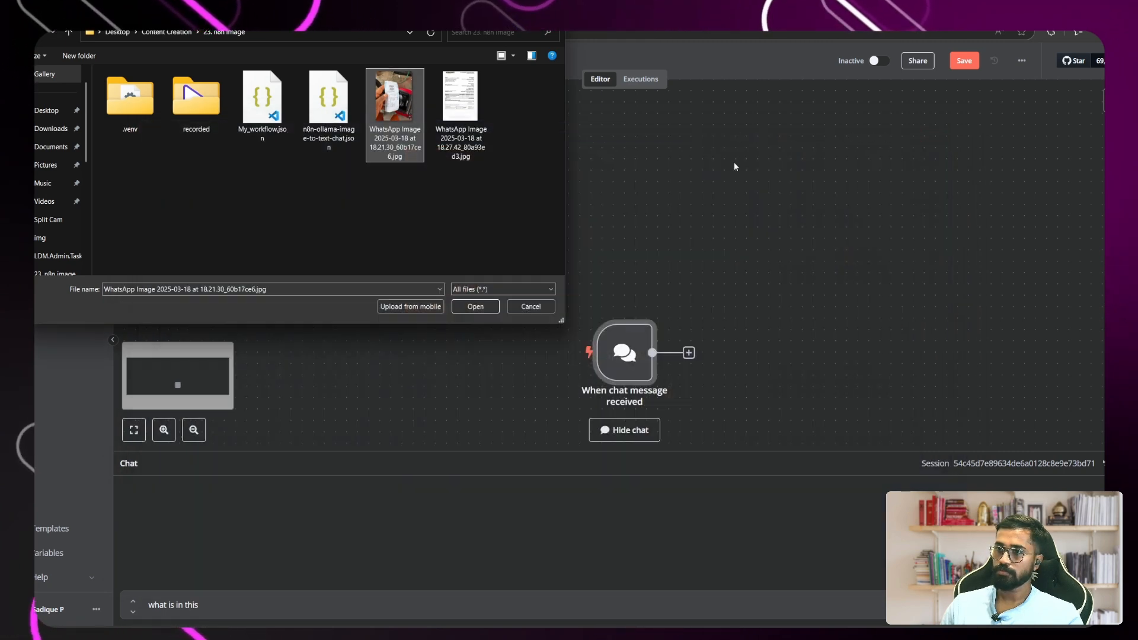
pyautogui.doubleClick(407, 130)
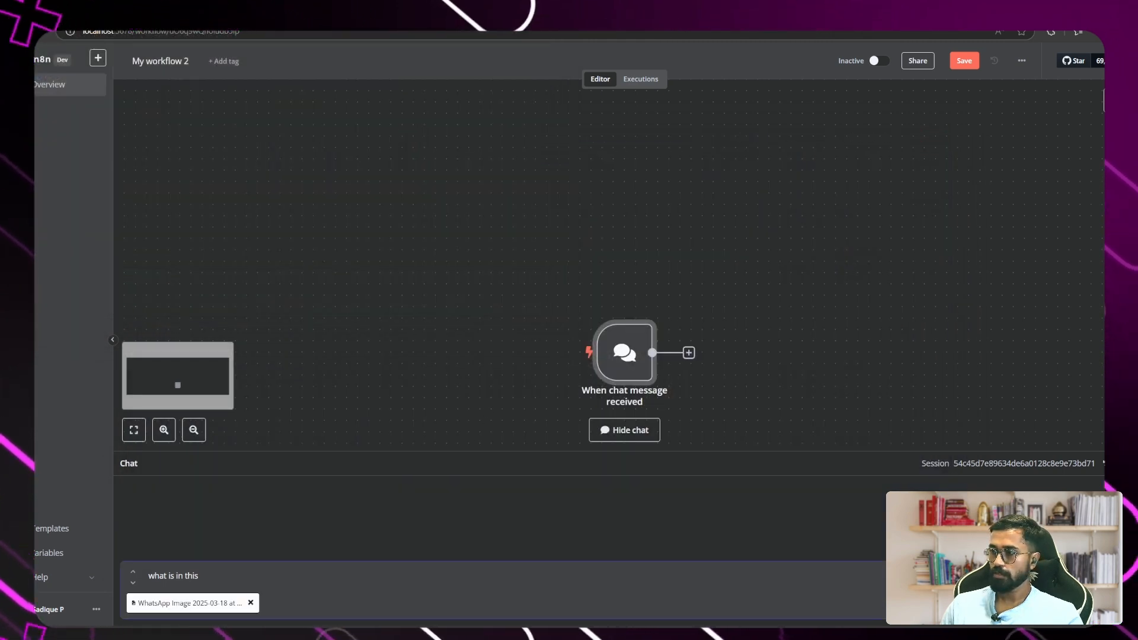
pyautogui.press('Return')
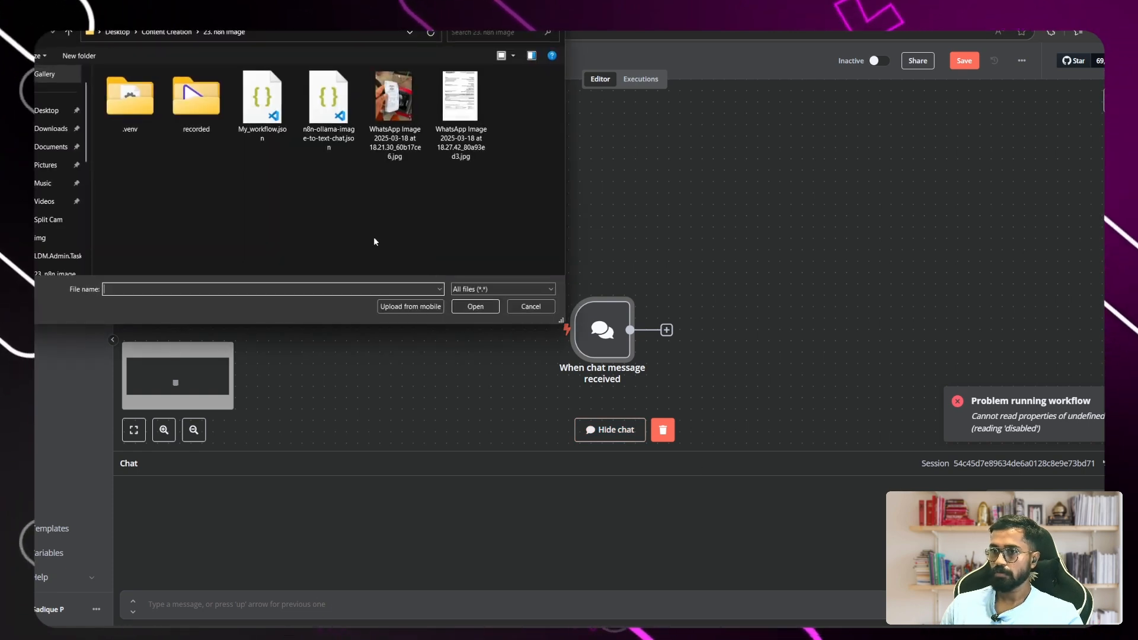
# Attach the 18.21.30 WhatsApp image again and send it with the chat message "hiu".
pyautogui.doubleClick(386, 119)
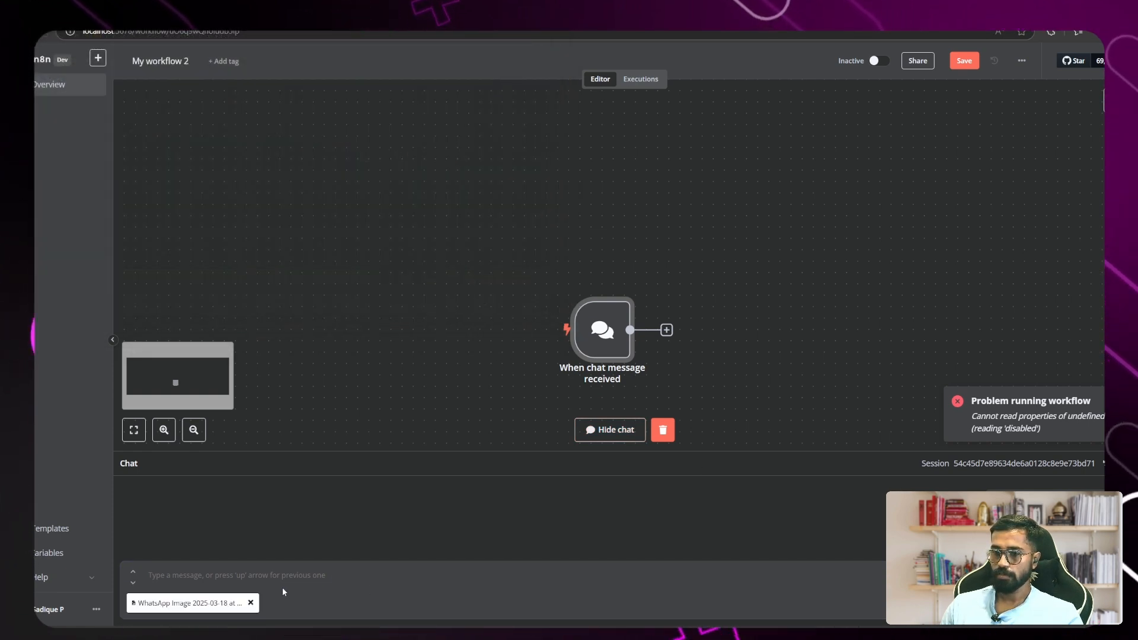
pyautogui.write('hiu')
pyautogui.press('Return')
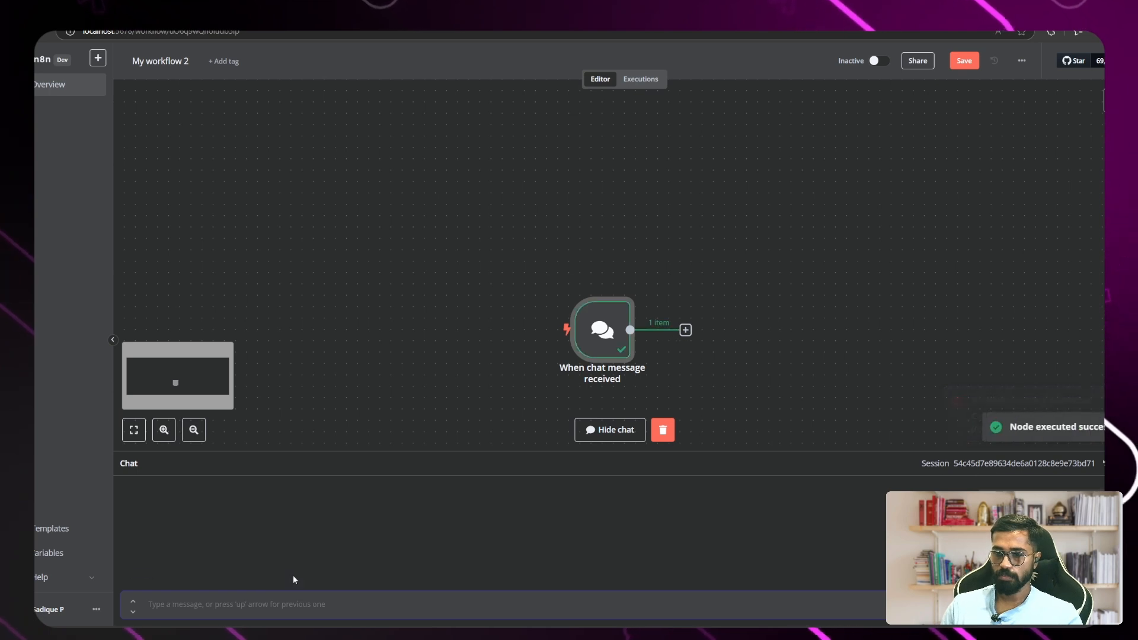
# Move the chat trigger to the upper-left area of the canvas and inspect its output data.
pyautogui.moveTo(603, 339); pyautogui.dragTo(377, 264)
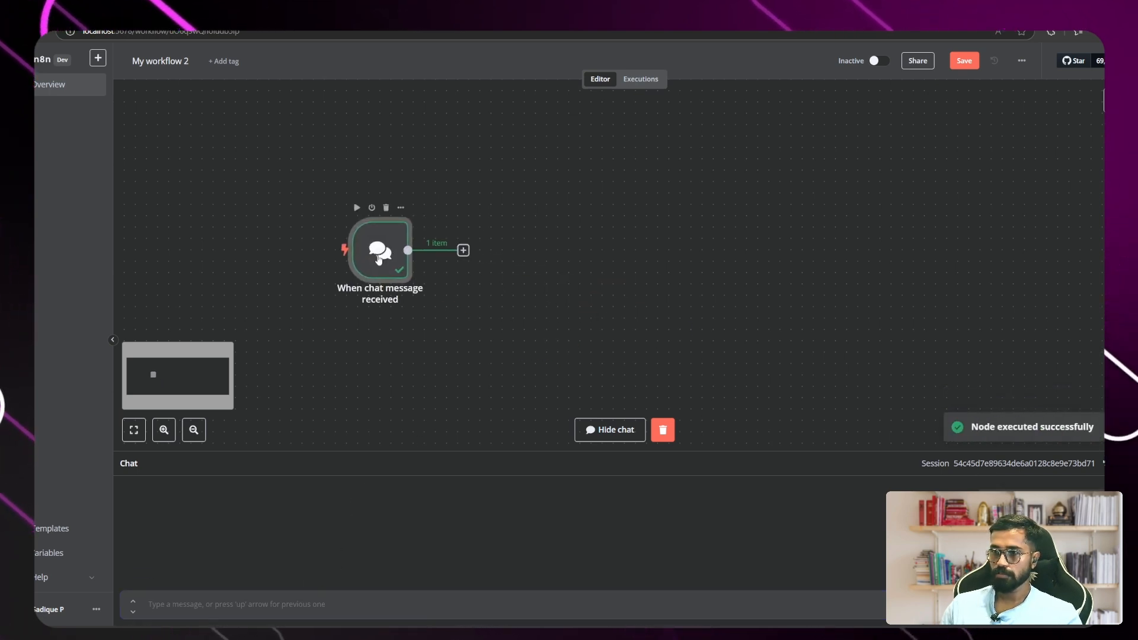
pyautogui.doubleClick(377, 264)
pyautogui.press('Escape')
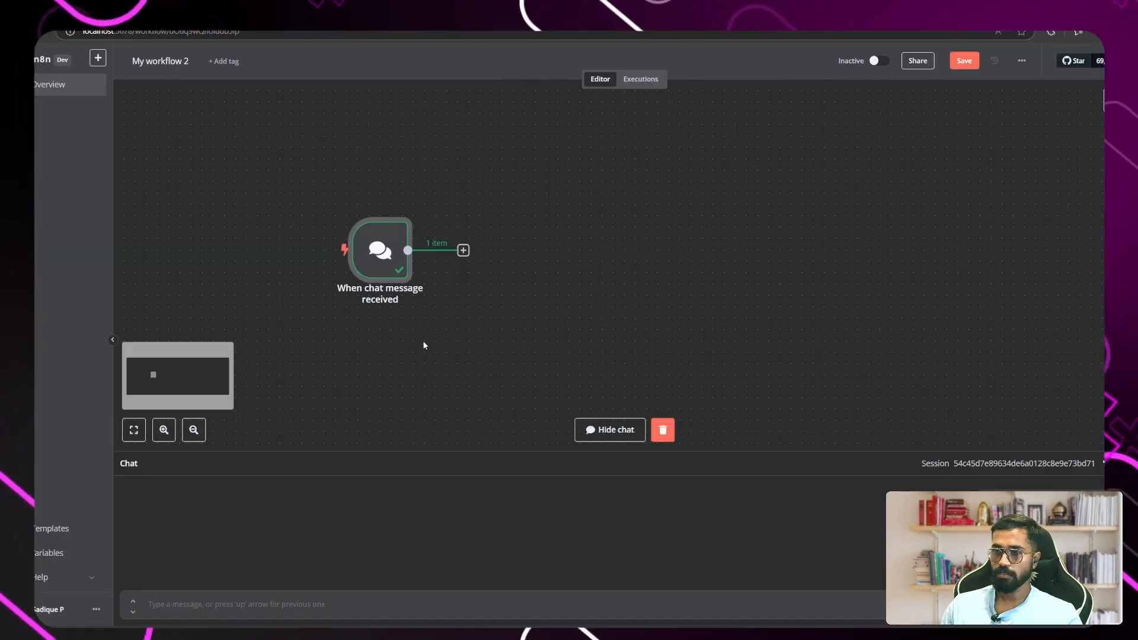
pyautogui.moveTo(388, 275); pyautogui.dragTo(377, 287)
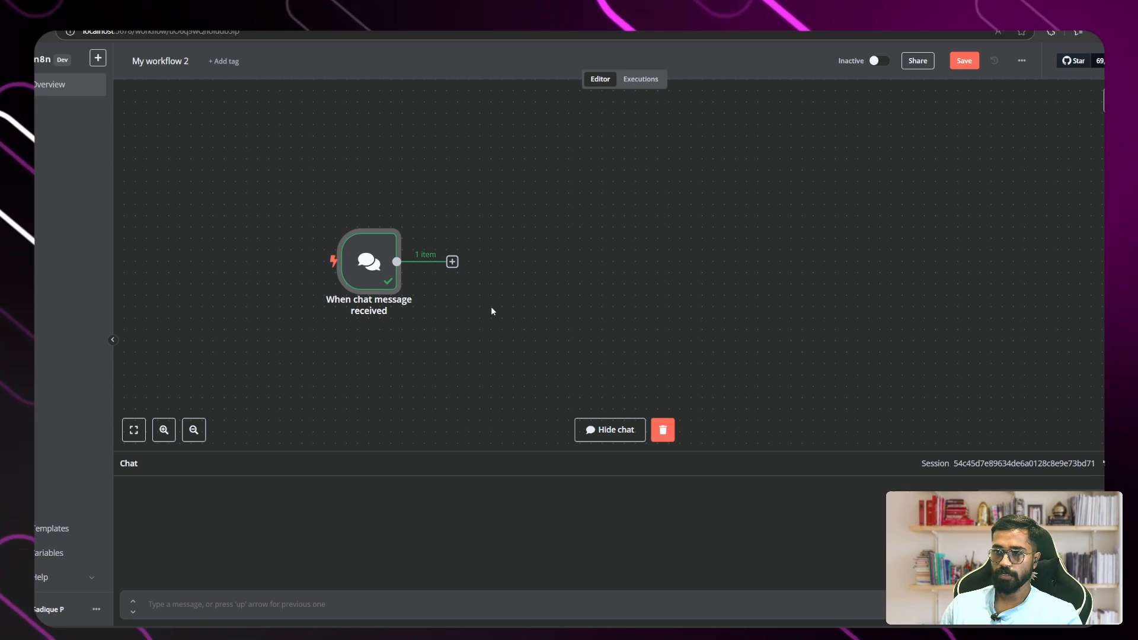
# Add an If node connected to the output of the chat trigger.
pyautogui.click(452, 262)
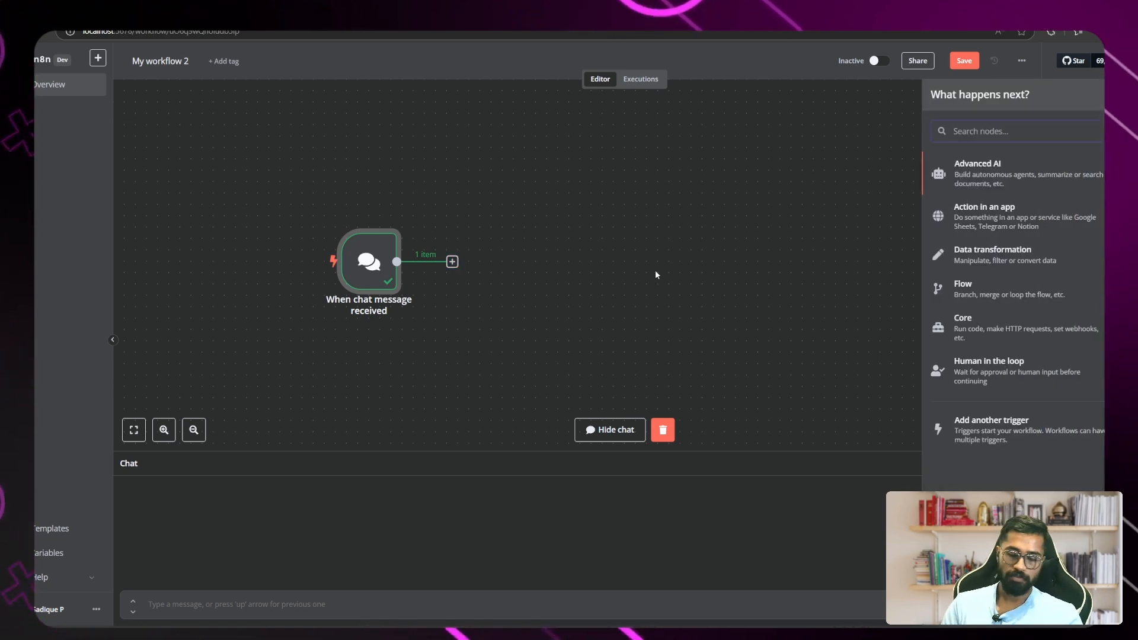
pyautogui.write('if')
pyautogui.click(956, 173)
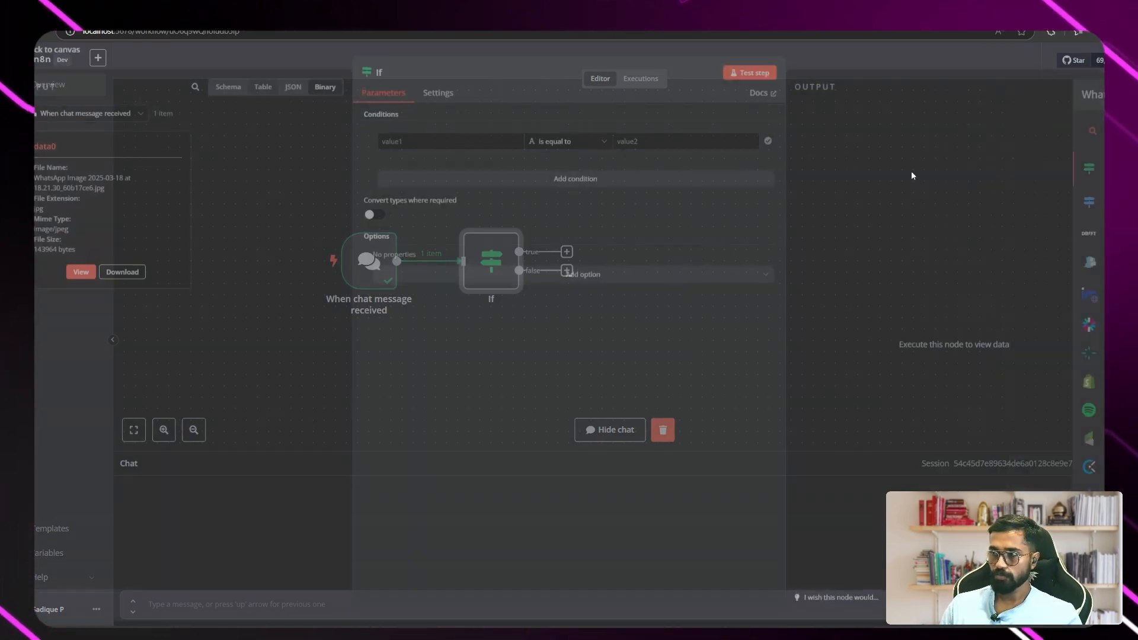
# Set the If condition to compare {{ $json.files[0].fileExtension }} as equal to "pdf", test the node and return to the canvas.
pyautogui.click(292, 93)
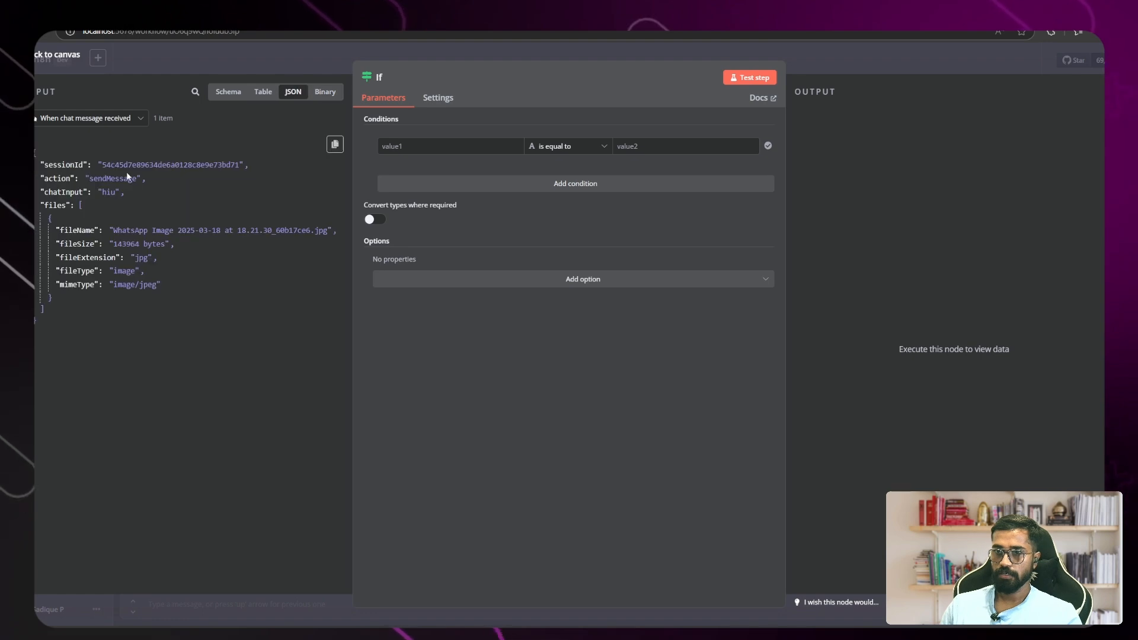
pyautogui.moveTo(89, 258); pyautogui.dragTo(449, 148)
pyautogui.click(669, 153)
pyautogui.write('p')
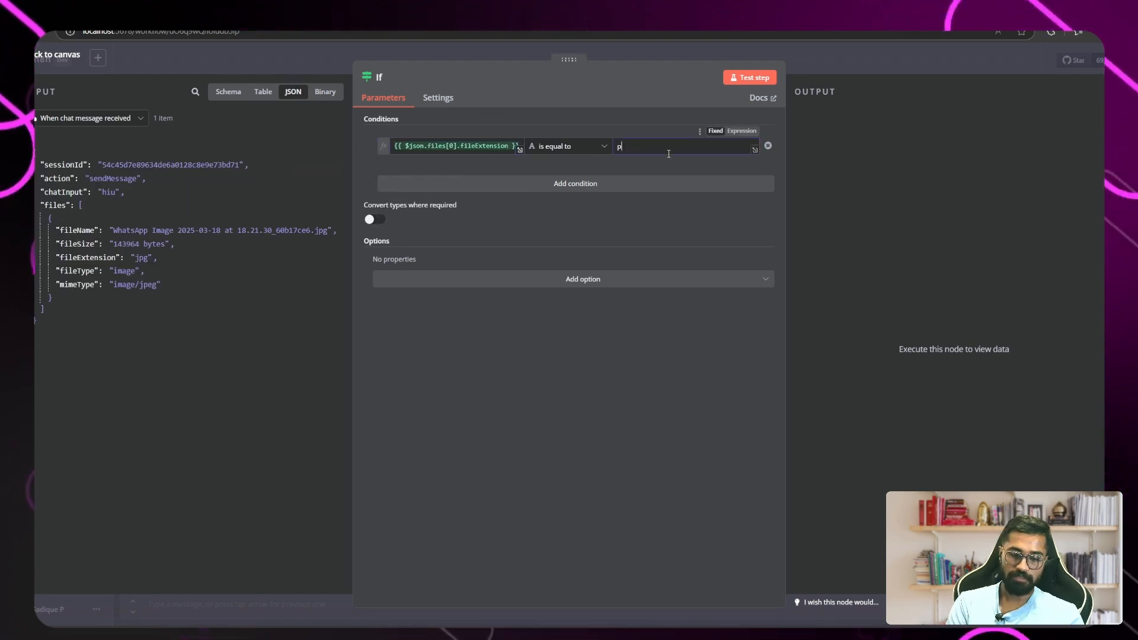
pyautogui.write('df')
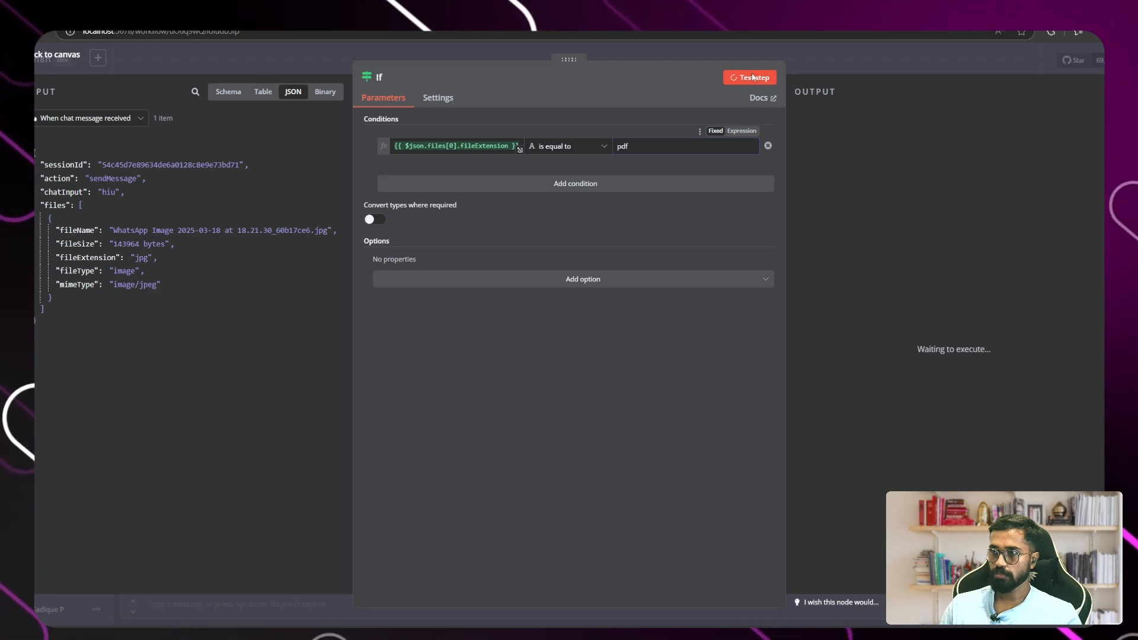
pyautogui.click(36, 55)
pyautogui.moveTo(491, 272); pyautogui.dragTo(490, 286)
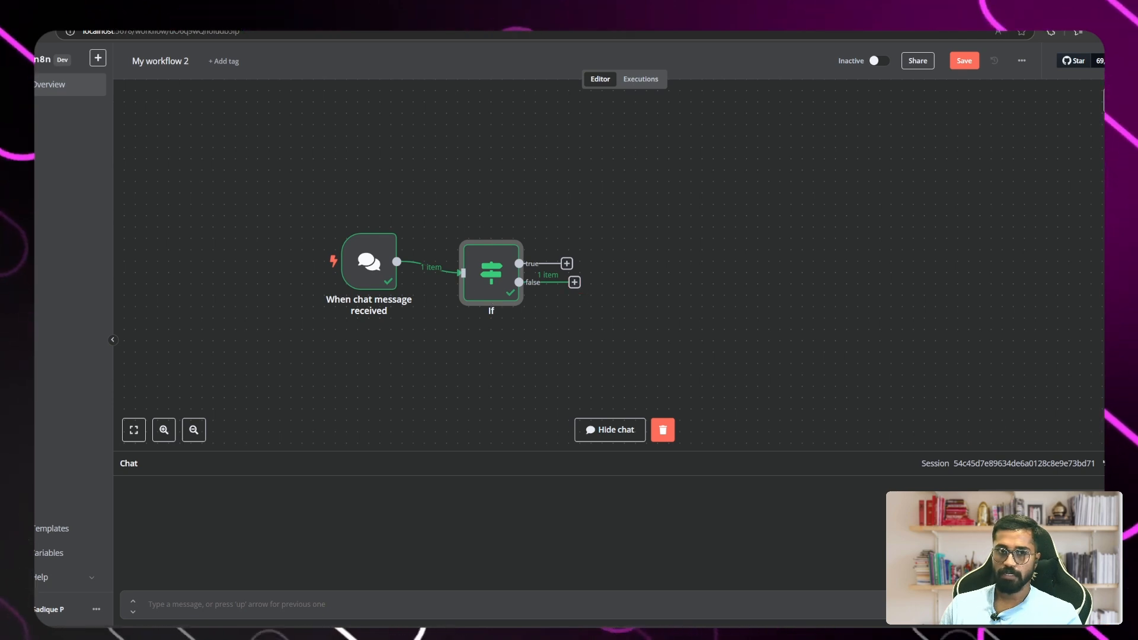
# Add an Extract from File node with the Move File to Base64 String operation on the If node's false branch.
pyautogui.click(575, 283)
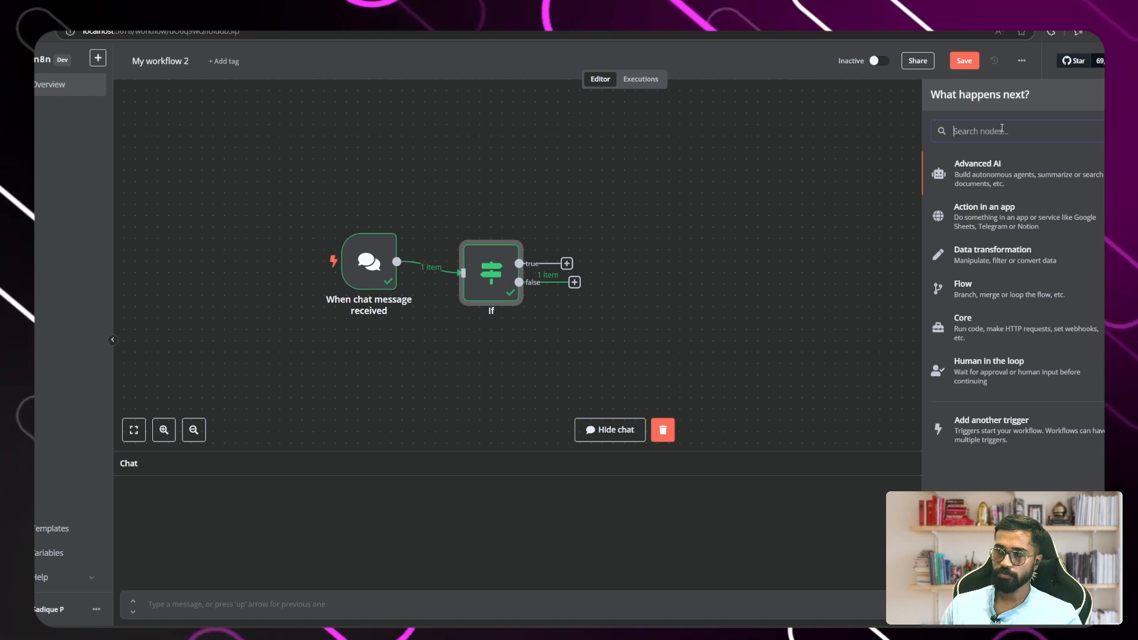
pyautogui.write('extra')
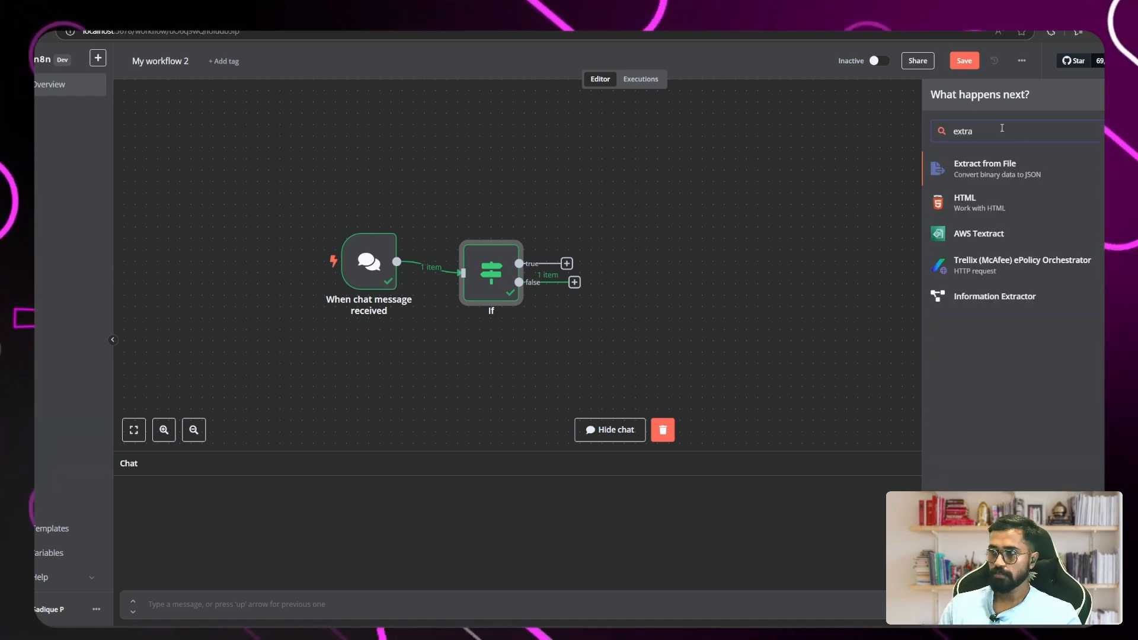
pyautogui.click(996, 178)
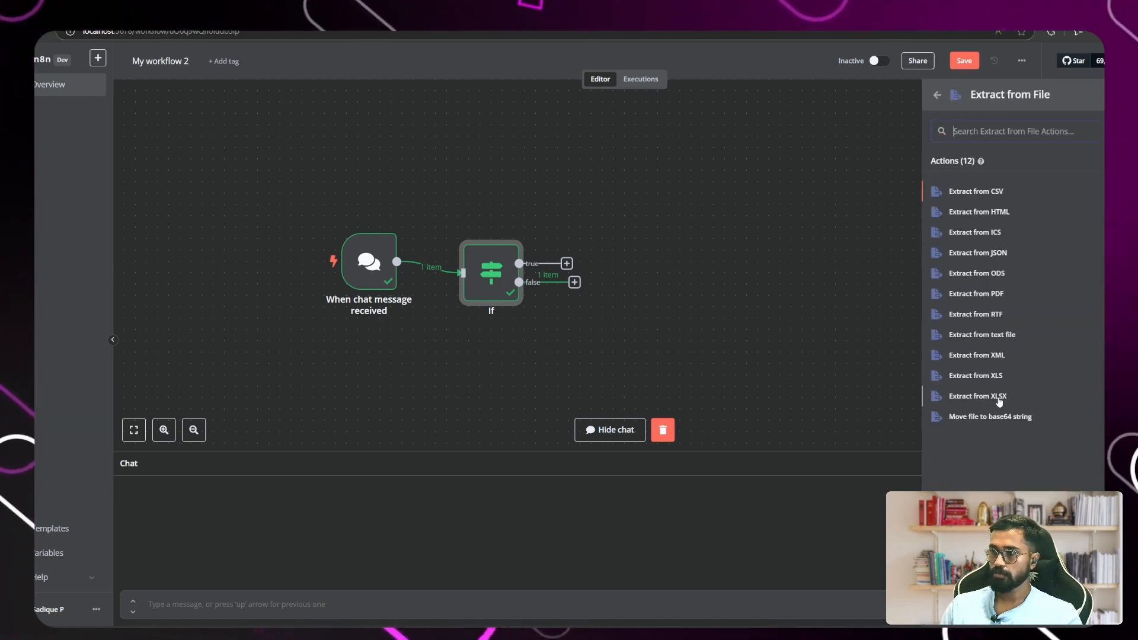
pyautogui.click(1010, 418)
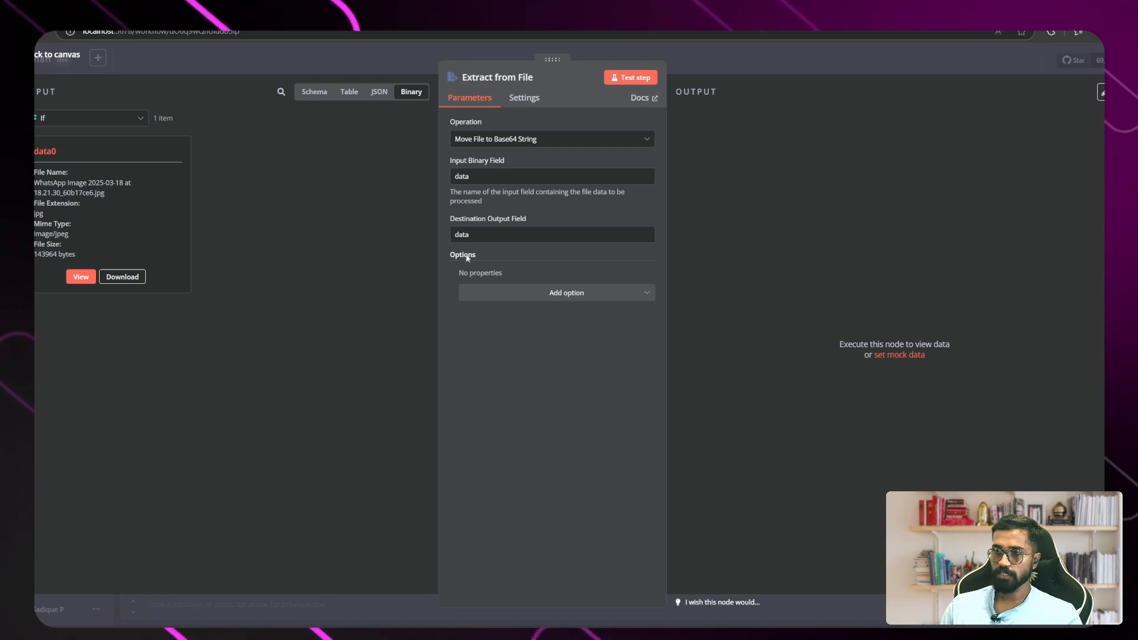
# Set the Extract from File input binary field to "data0" and the destination output field to "image", and test the node.
pyautogui.click(486, 176)
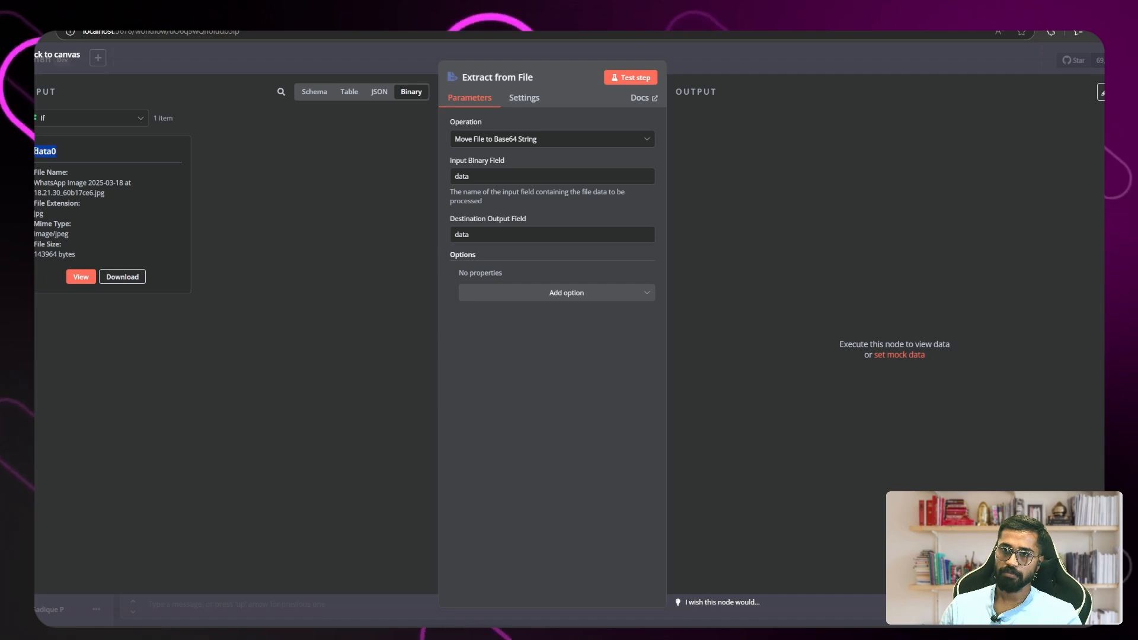
pyautogui.click(488, 177)
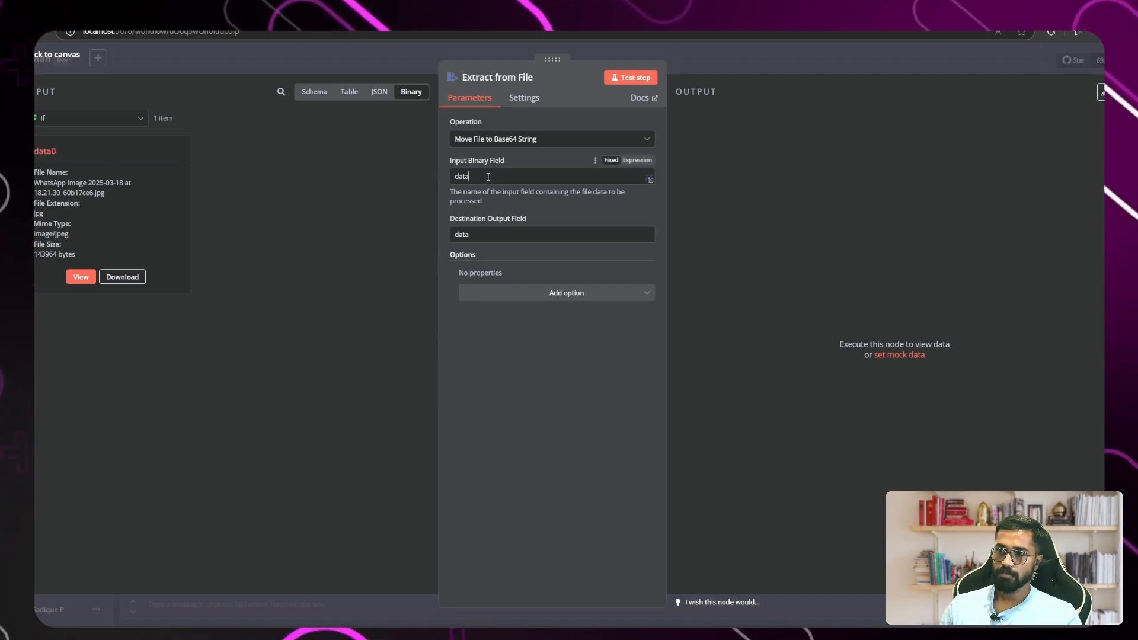
pyautogui.moveTo(34, 151); pyautogui.dragTo(61, 152)
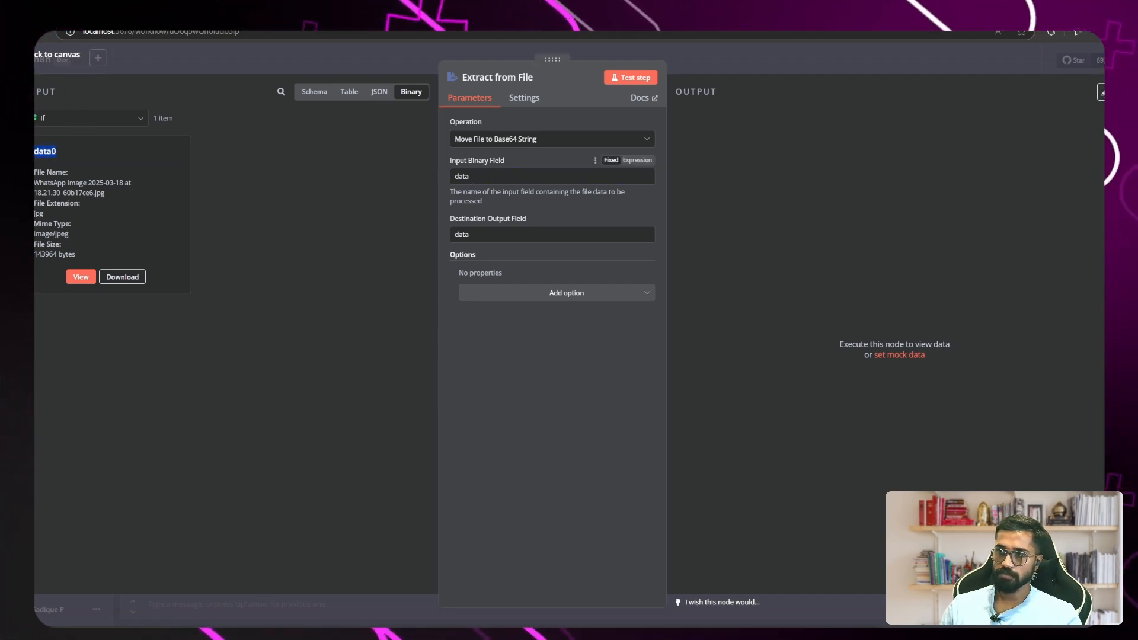
pyautogui.moveTo(473, 180); pyautogui.dragTo(461, 182)
pyautogui.moveTo(477, 233); pyautogui.dragTo(447, 233)
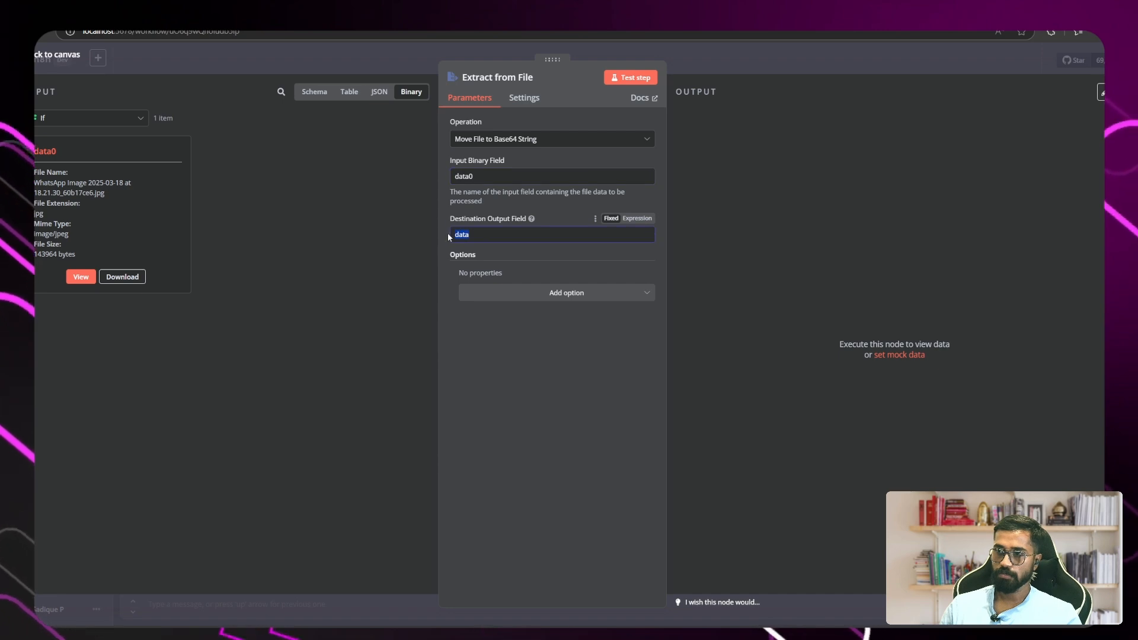
pyautogui.write('image')
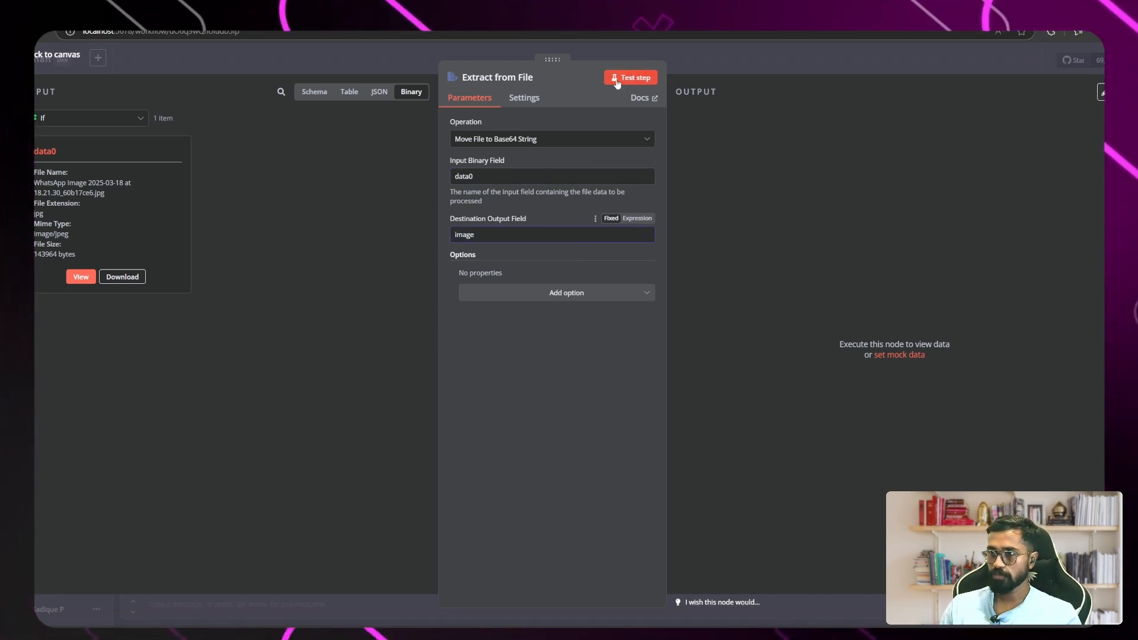
pyautogui.click(616, 80)
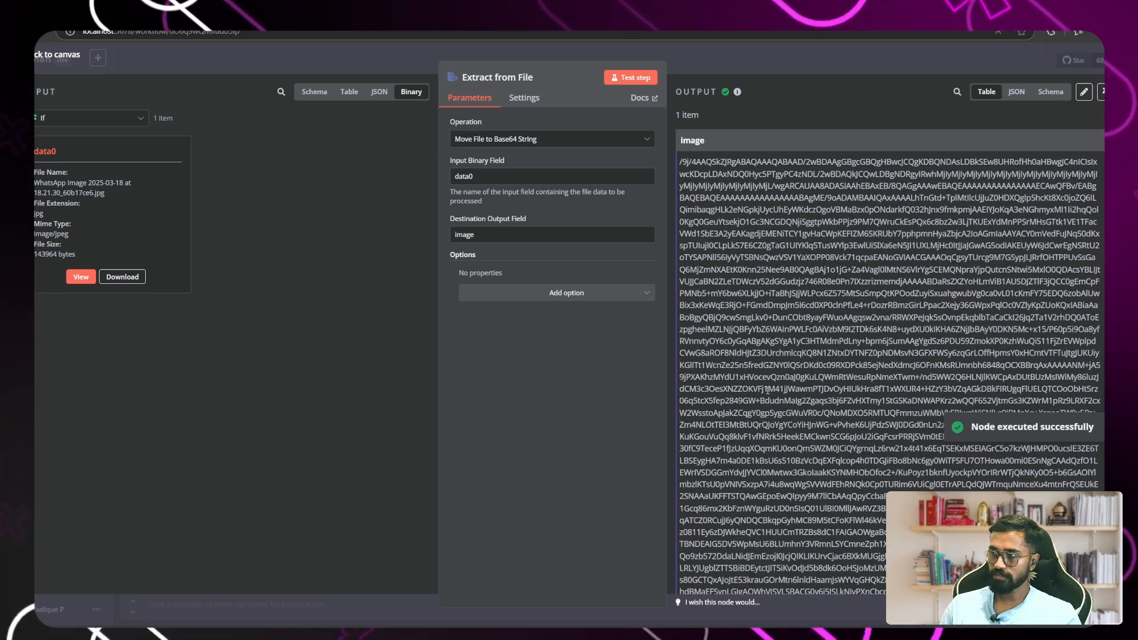
pyautogui.click(52, 56)
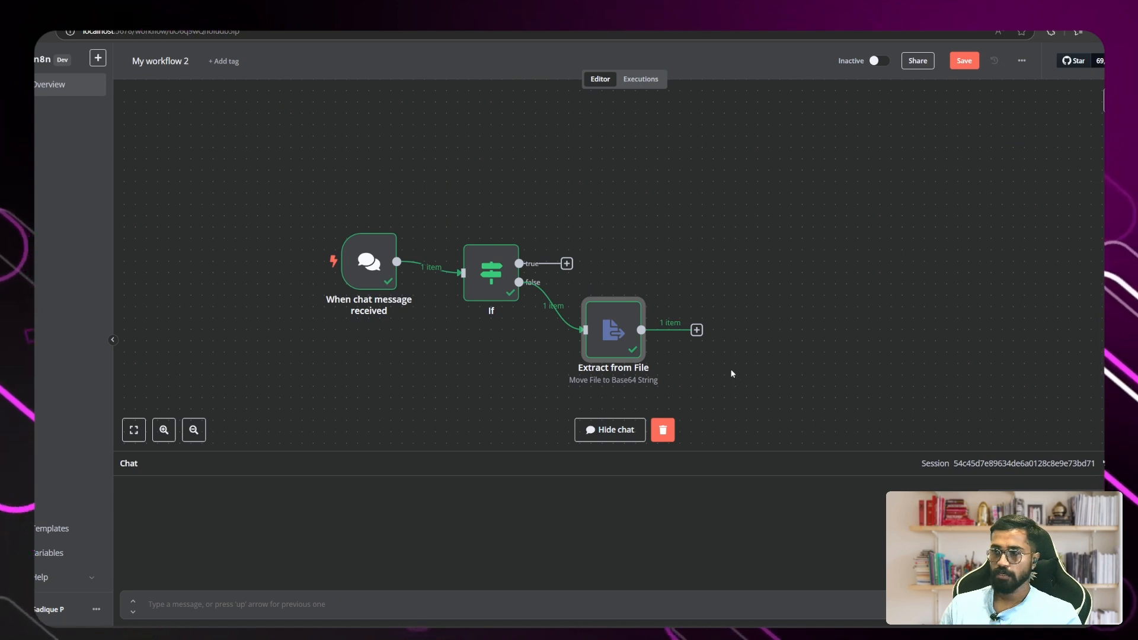
# Add an HTTP Request node after the Extract from File node.
pyautogui.click(696, 330)
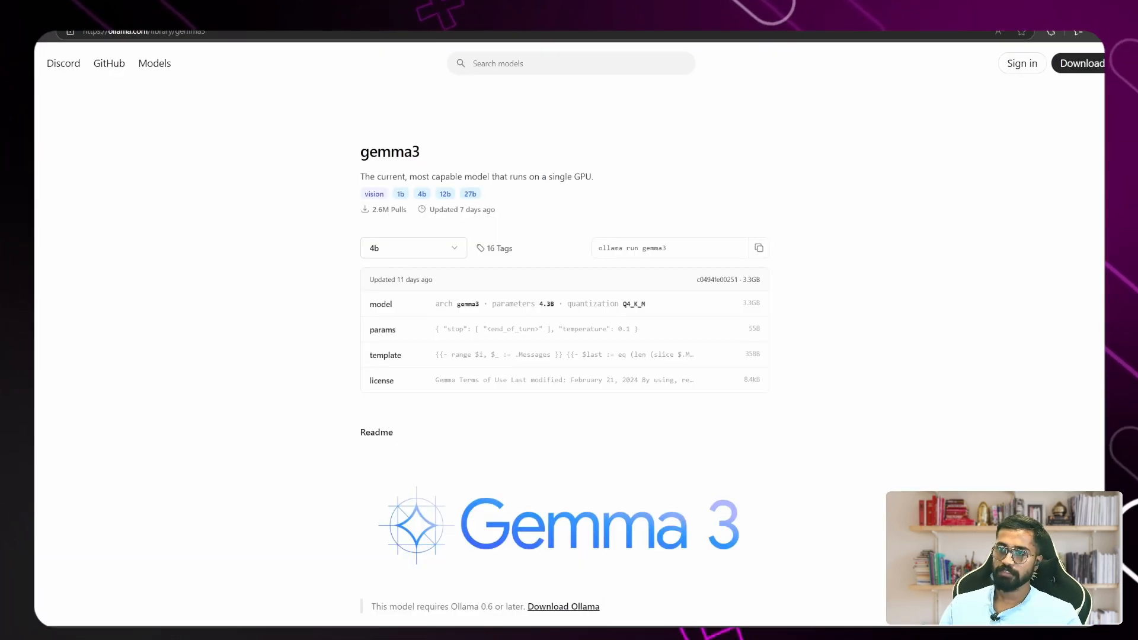
pyautogui.scroll(-8, 463, 365)
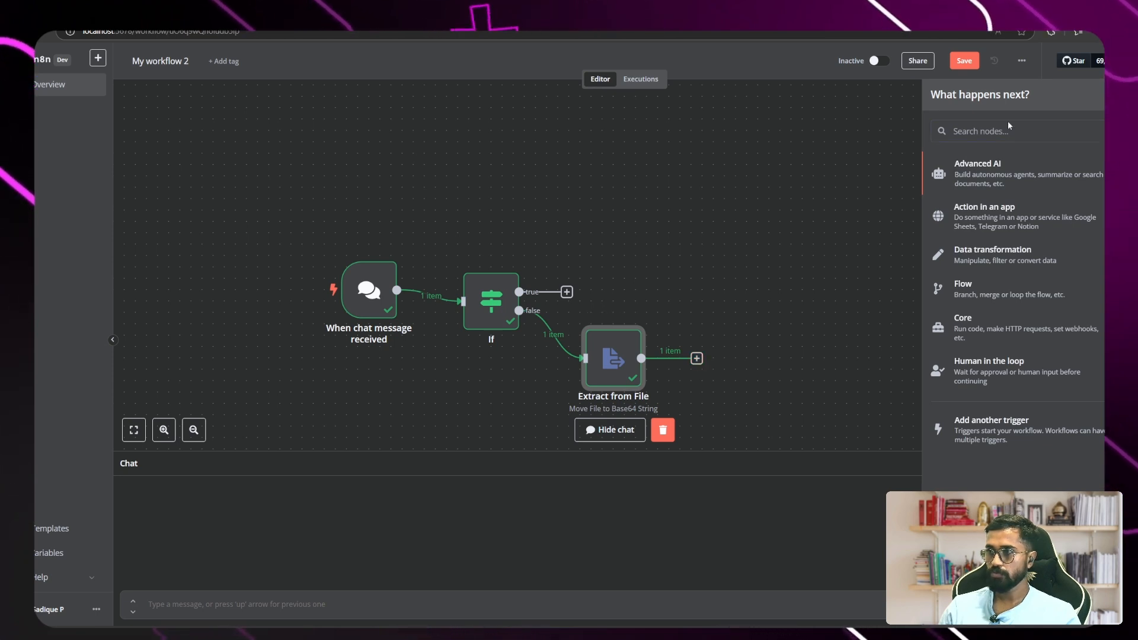
pyautogui.write('http')
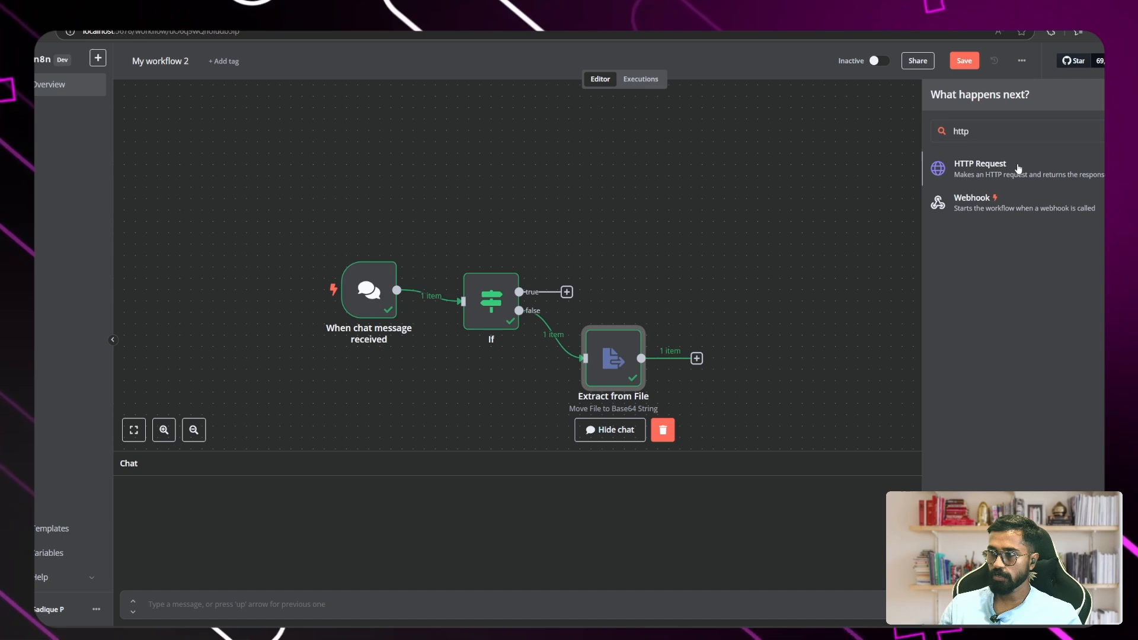
pyautogui.press('Return')
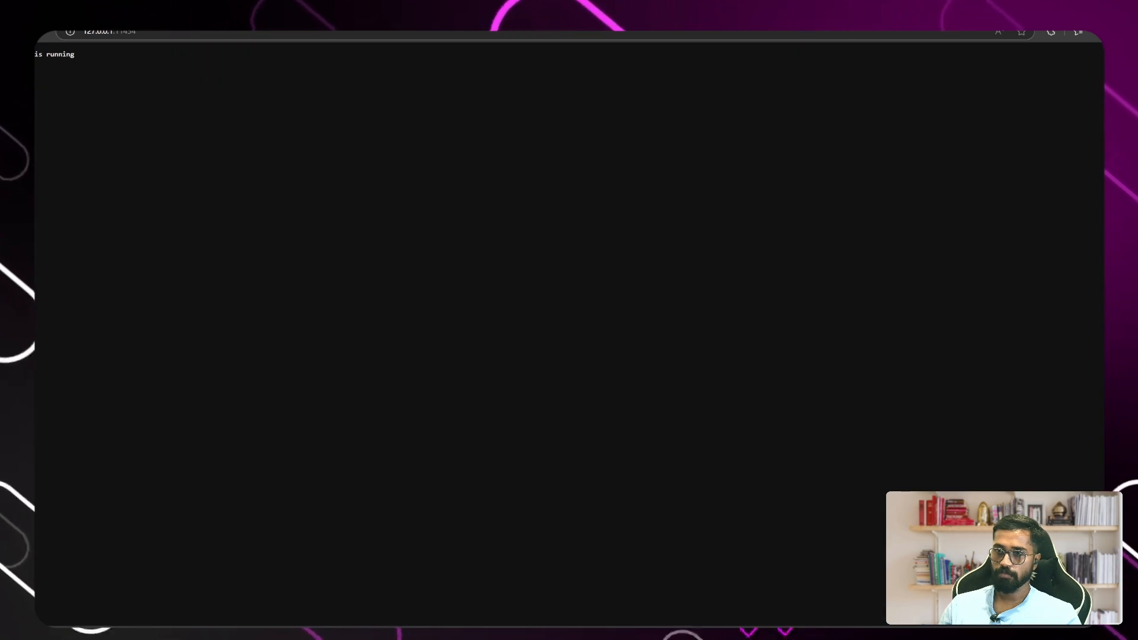
pyautogui.moveTo(116, 32); pyautogui.dragTo(135, 32)
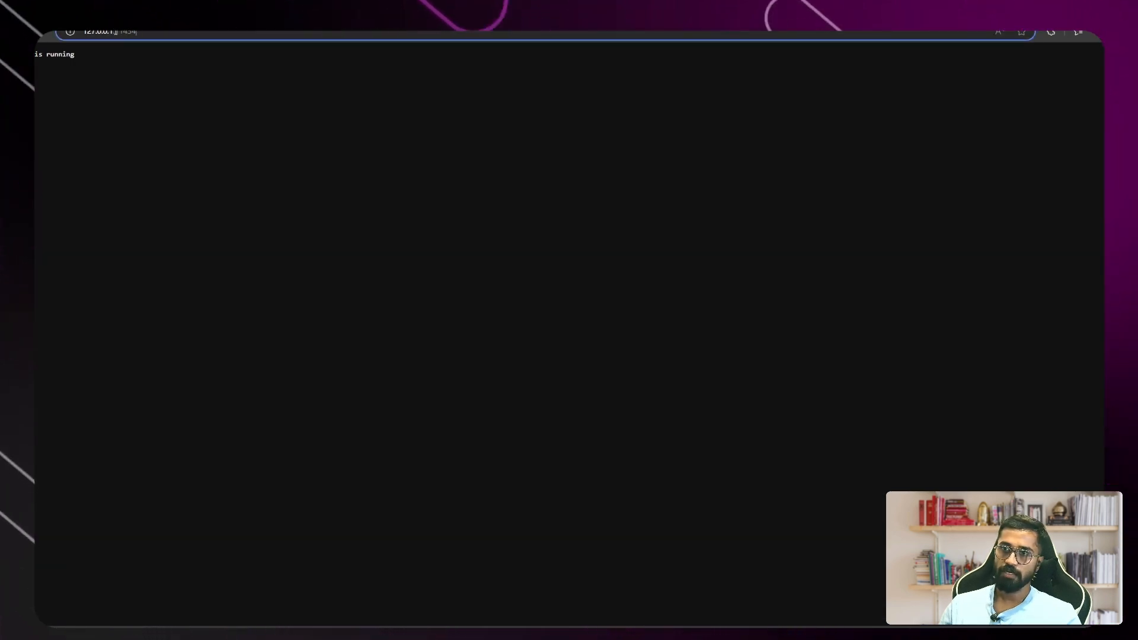
pyautogui.moveTo(115, 32); pyautogui.dragTo(82, 34)
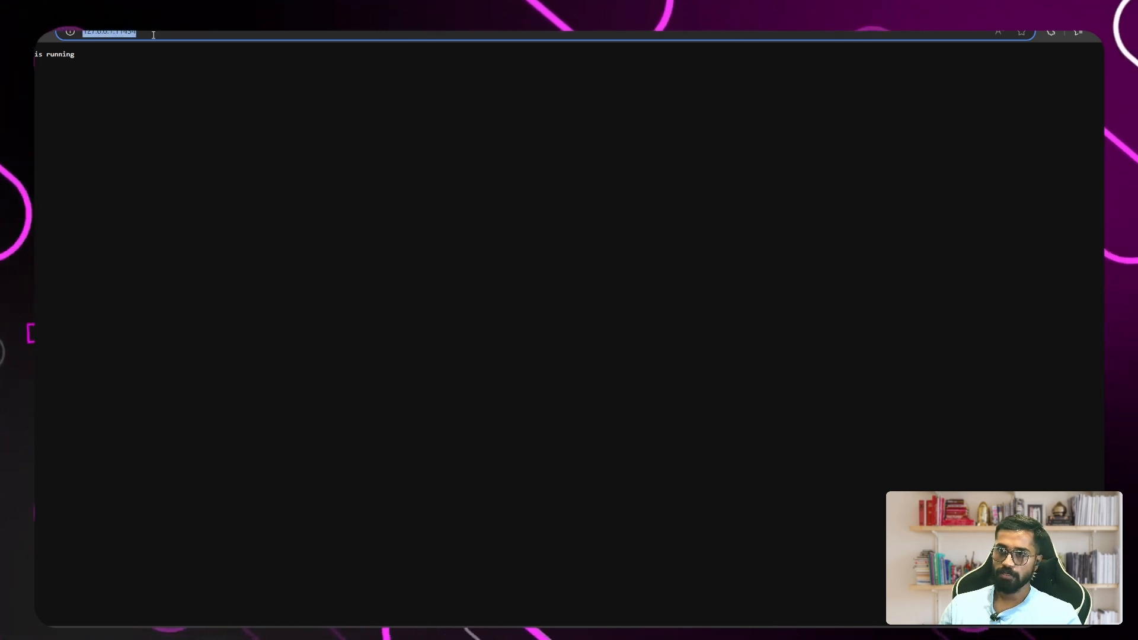
pyautogui.hotkey('alt', 'Tab')
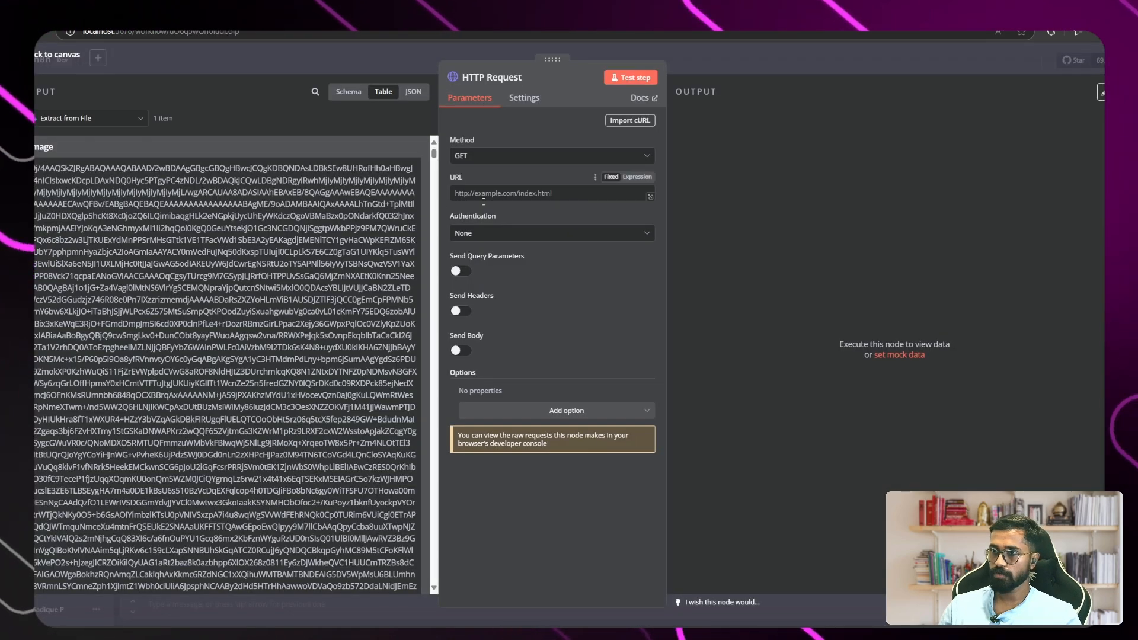
pyautogui.click(484, 199)
pyautogui.write('http://127.0.0.1:11434/api/generate')
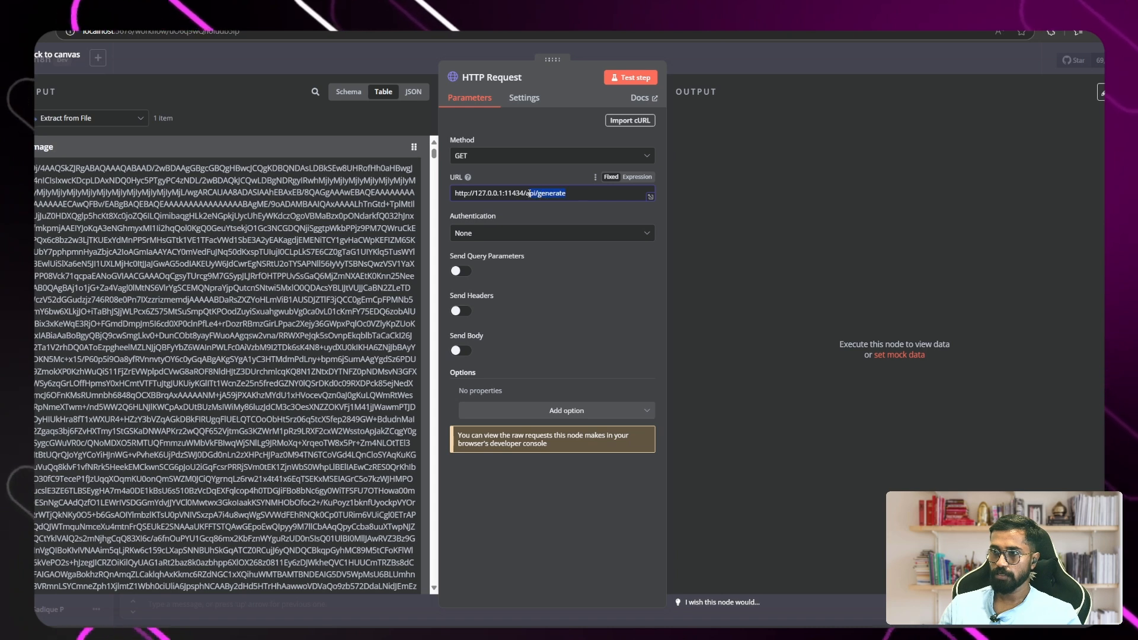
pyautogui.click(482, 158)
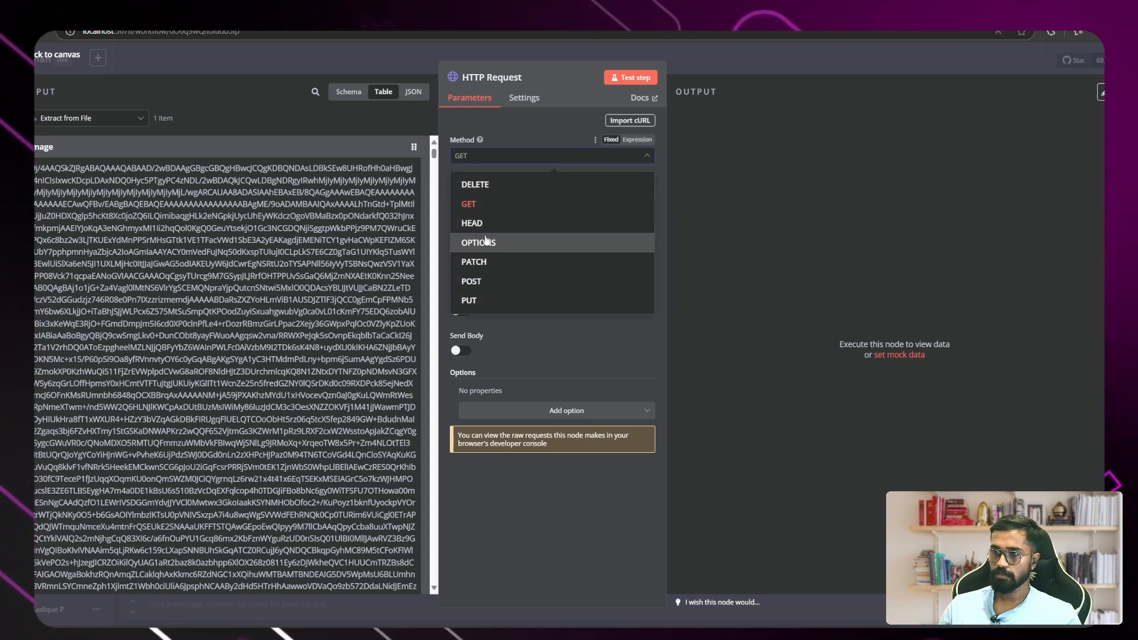
pyautogui.click(489, 284)
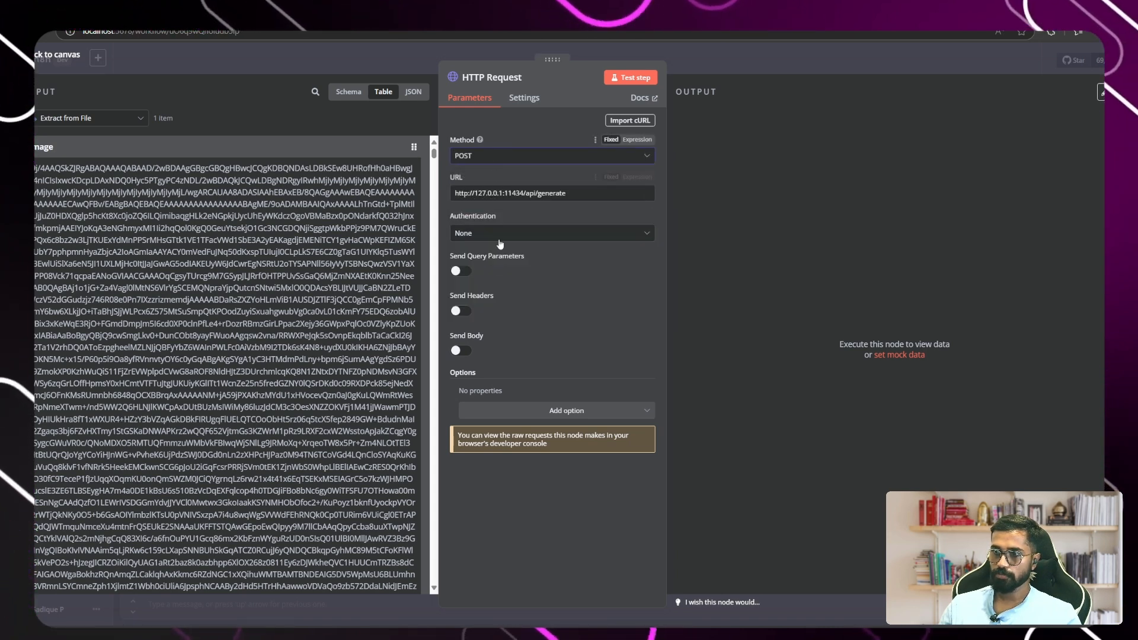
# Enable sending a body in the HTTP Request, with JSON content specified using JSON.
pyautogui.click(461, 351)
pyautogui.scroll(-2, 513, 337)
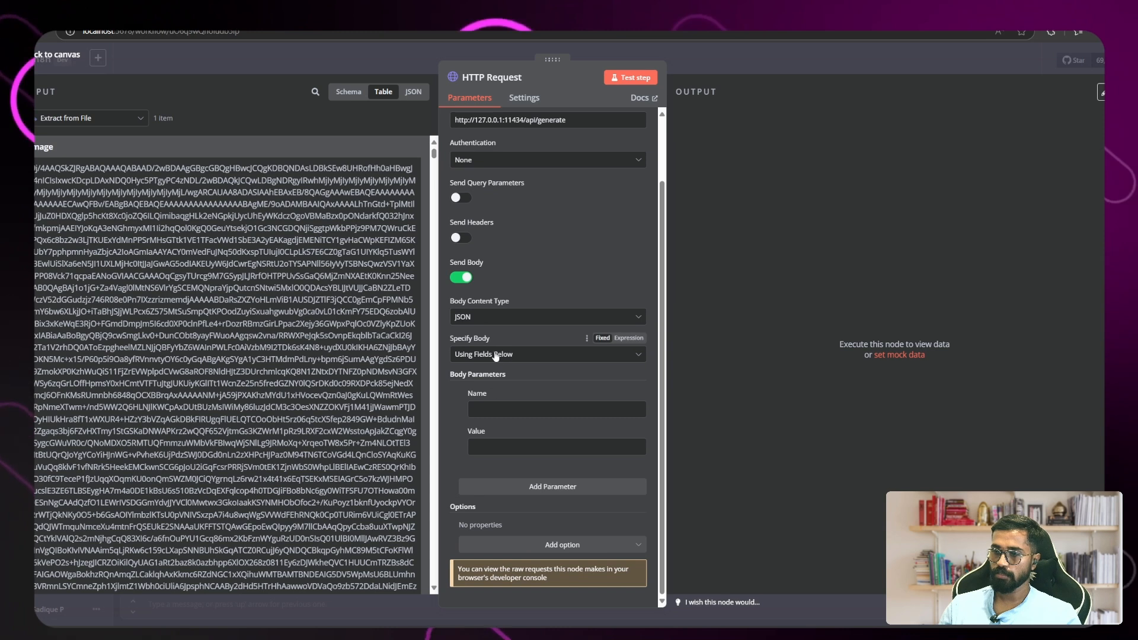
pyautogui.click(486, 354)
pyautogui.click(496, 403)
pyautogui.scroll(2, 496, 403)
pyautogui.moveTo(566, 193); pyautogui.dragTo(526, 193)
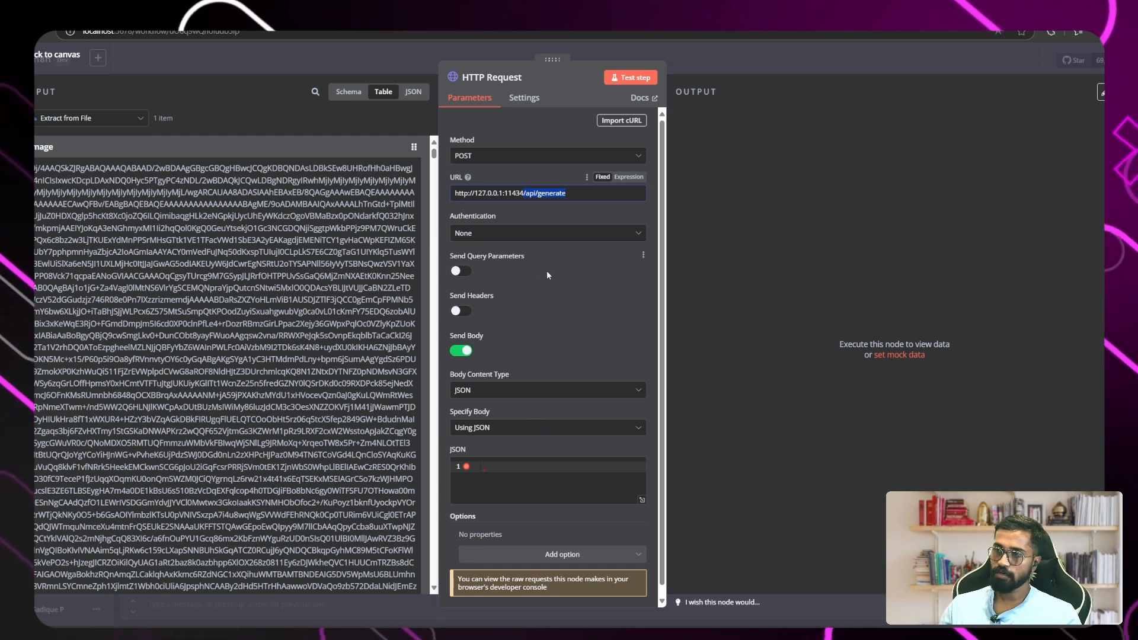
pyautogui.click(578, 194)
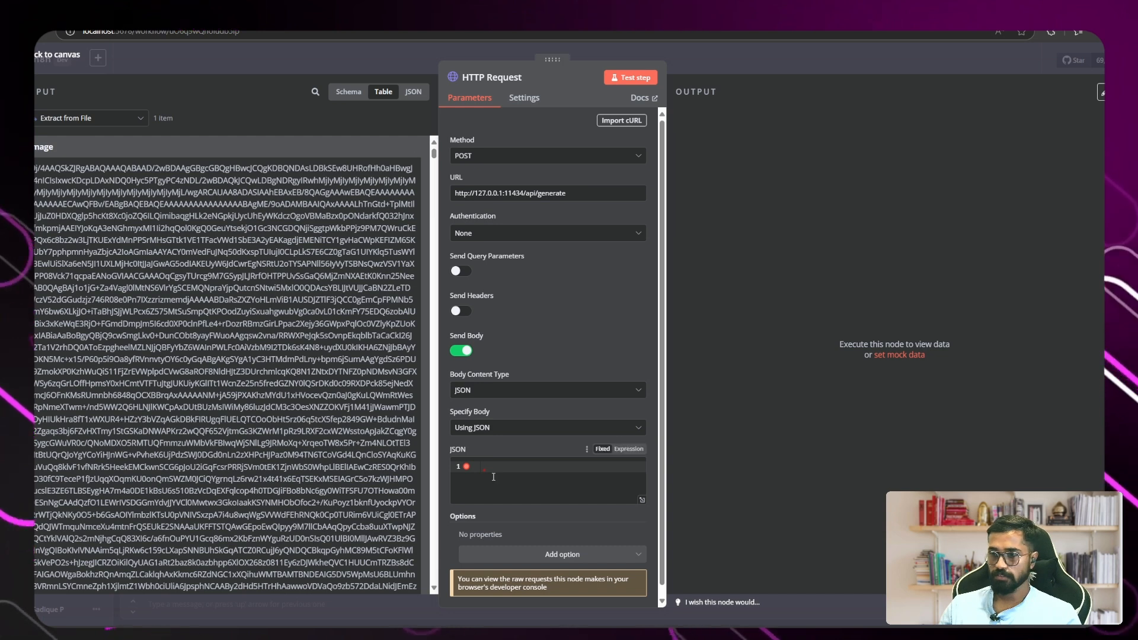
# Paste the JSON body expression with model gemma3:4b, temperature 0.0, the invoice extraction prompt, stream false and image {{ $json.image }}, and review it in the expanded editor.
pyautogui.click(582, 468)
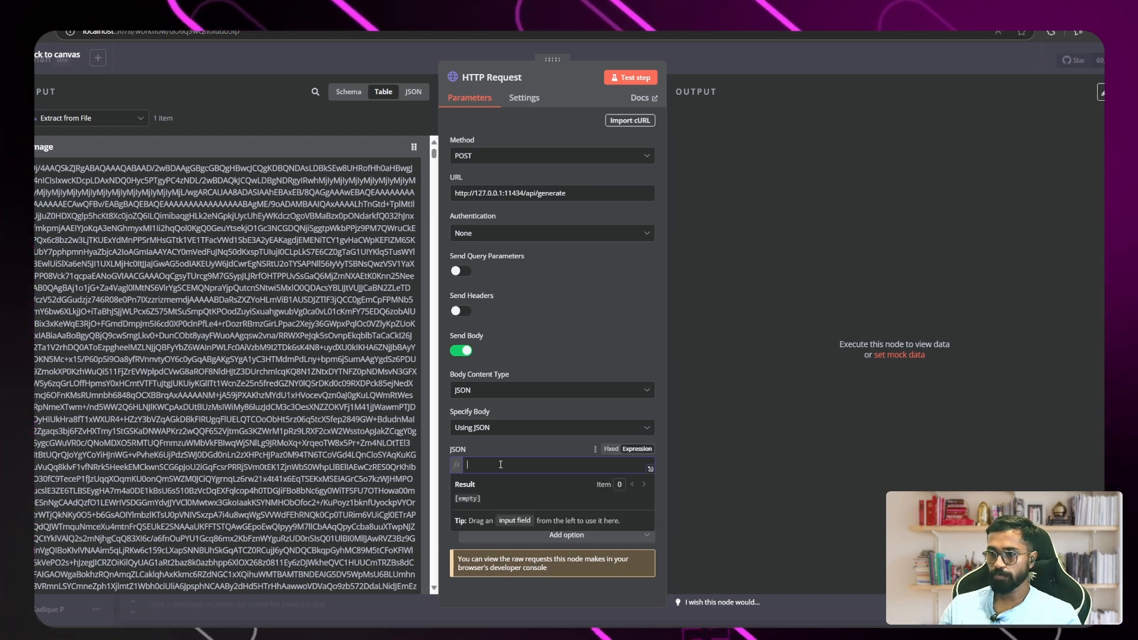
pyautogui.hotkey('ctrl', 'v')
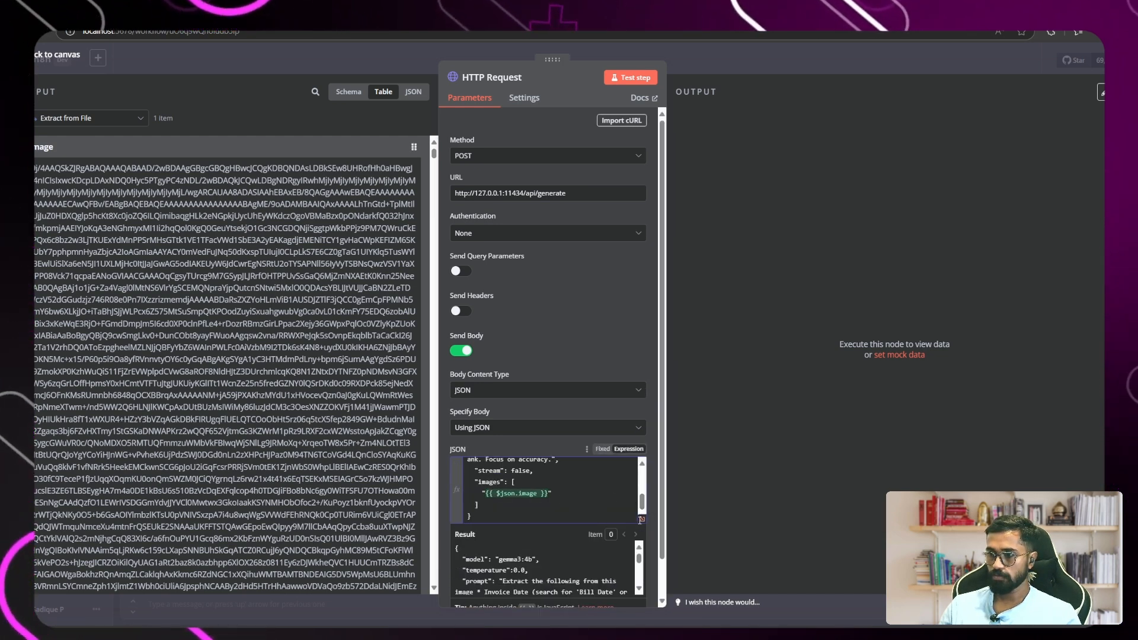
pyautogui.click(641, 520)
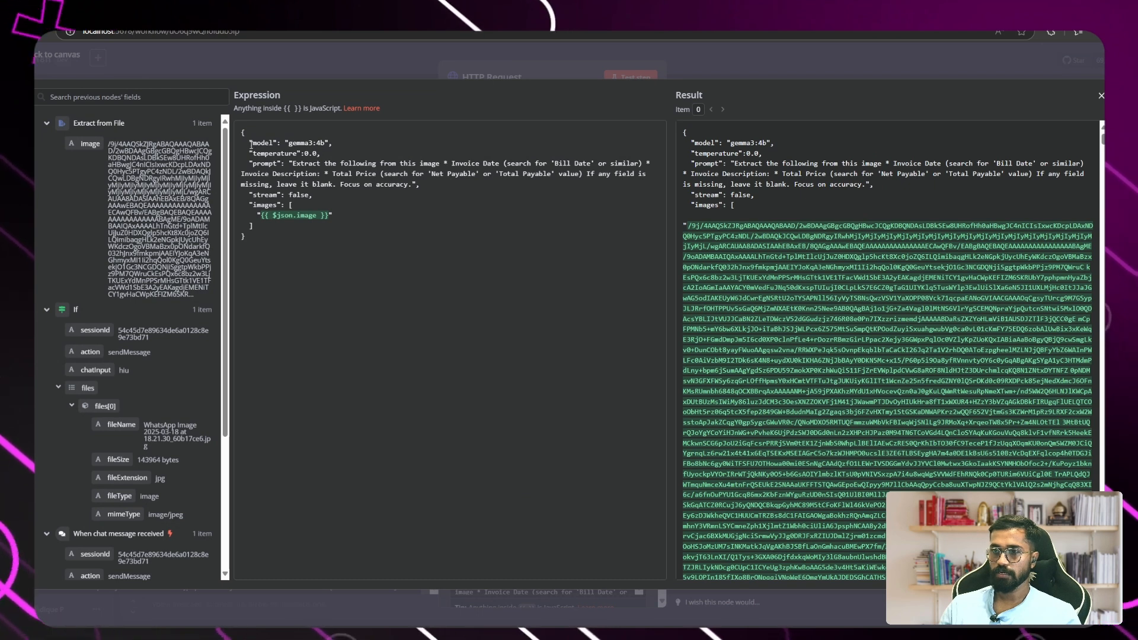
pyautogui.click(329, 142)
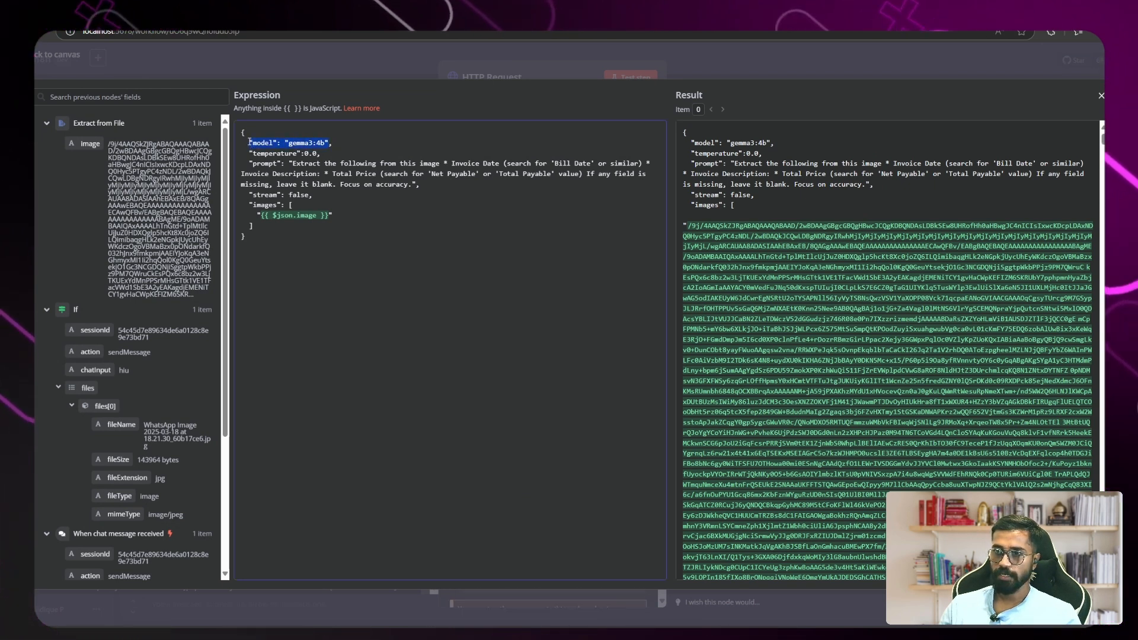
pyautogui.click(305, 142)
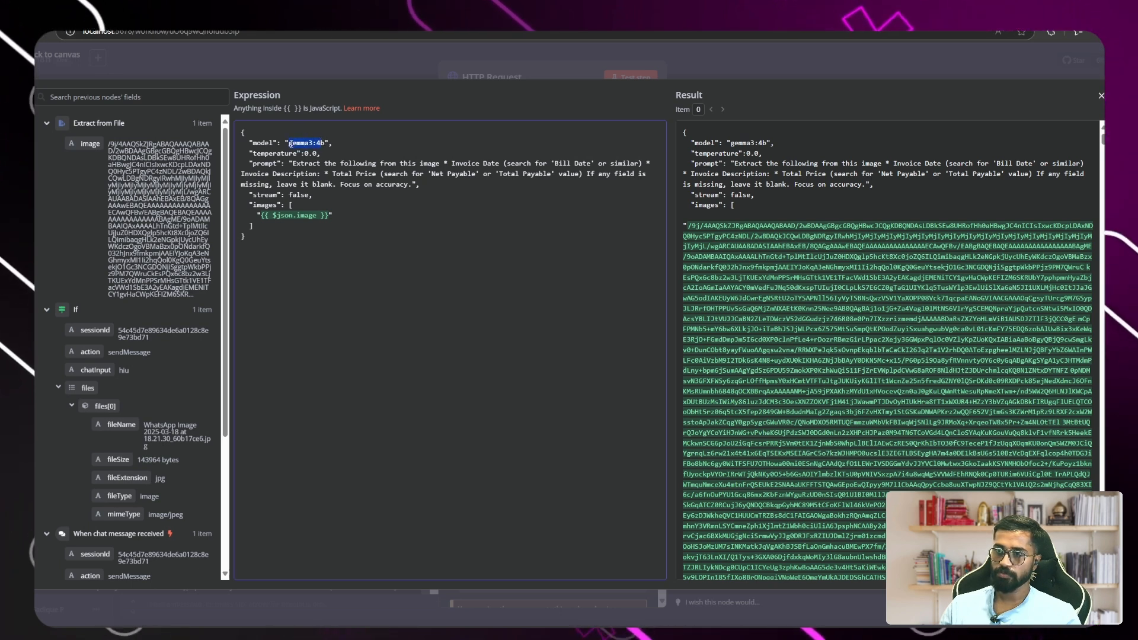
pyautogui.doubleClick(295, 154)
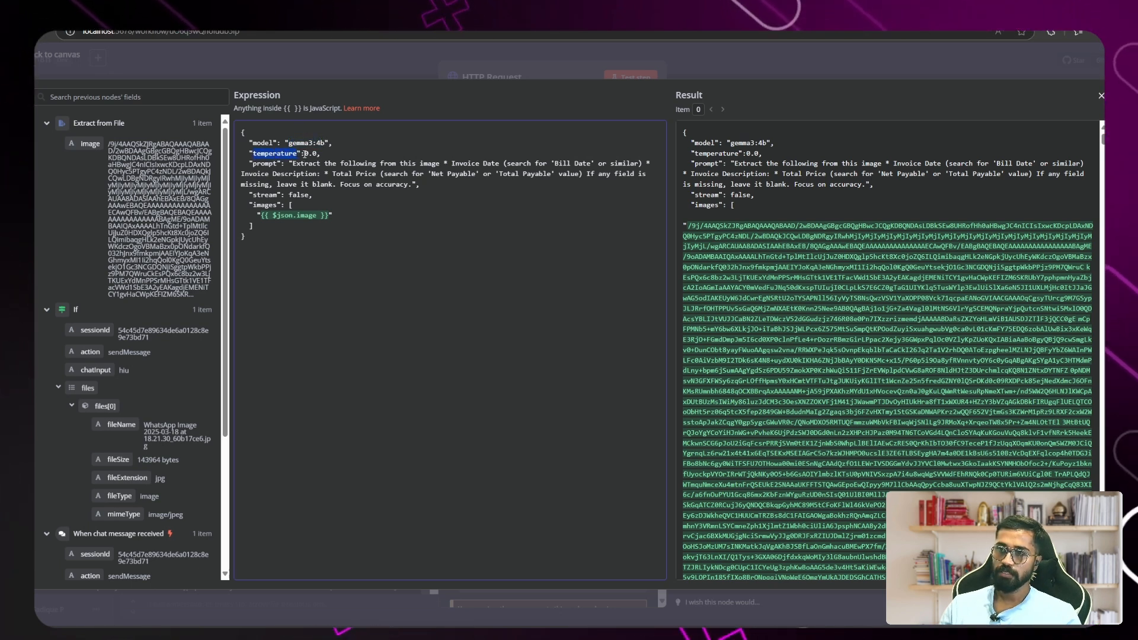
pyautogui.moveTo(309, 154); pyautogui.dragTo(316, 154)
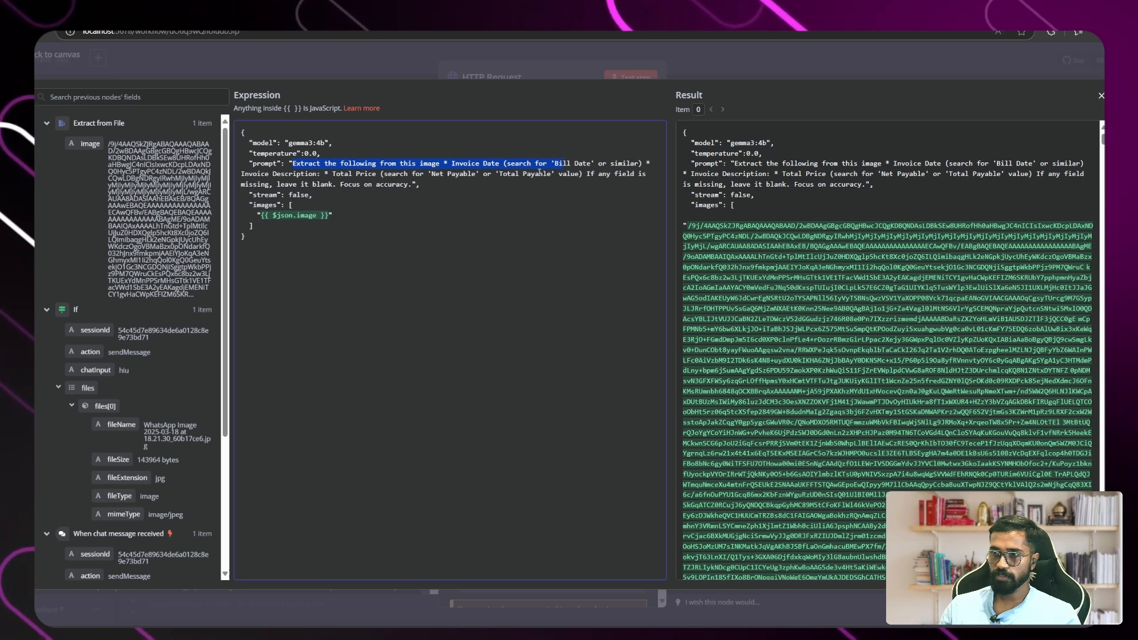
# Review the invoice prompt and the {{ $json.image }} expression in the expanded JSON body editor, and close the editor.
pyautogui.click(485, 165)
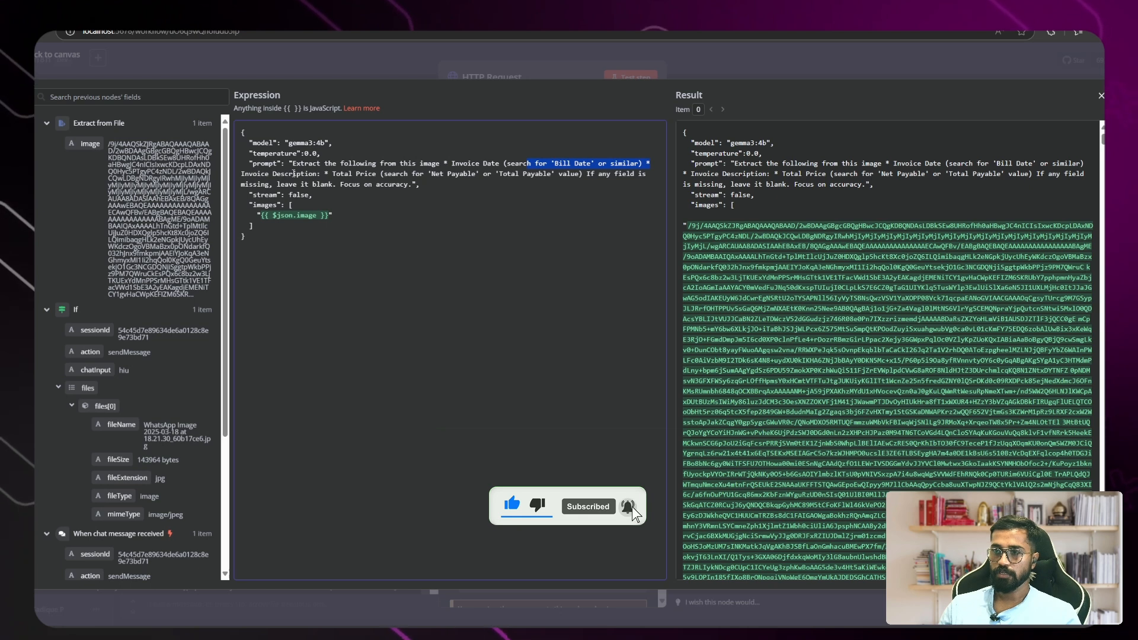
pyautogui.moveTo(332, 174); pyautogui.dragTo(523, 173)
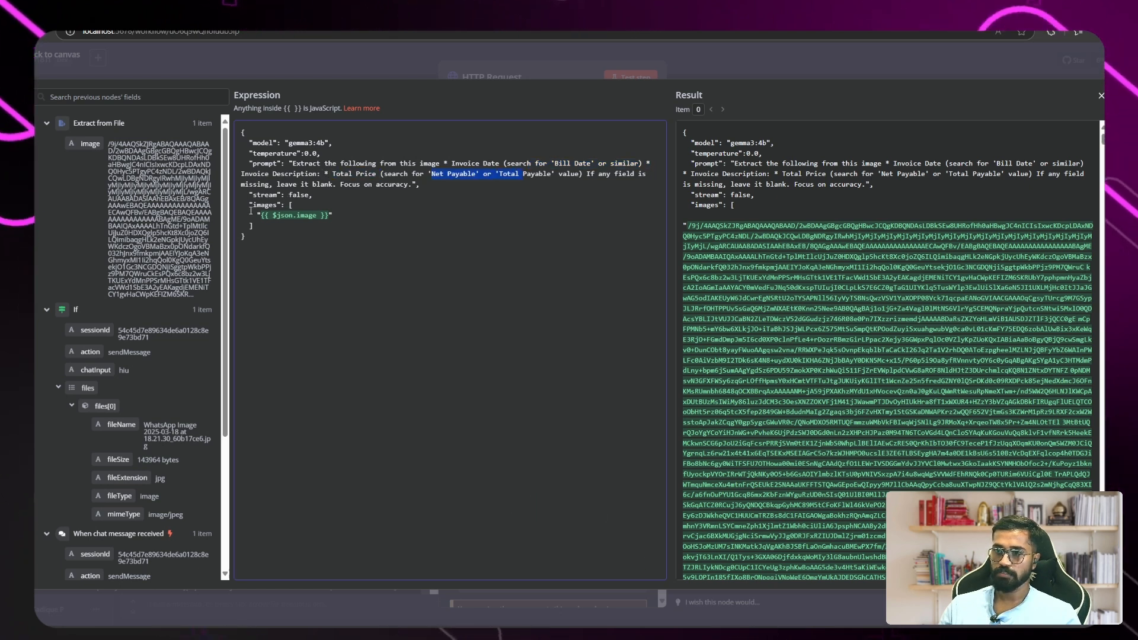
pyautogui.moveTo(249, 206); pyautogui.dragTo(336, 215)
pyautogui.click(275, 223)
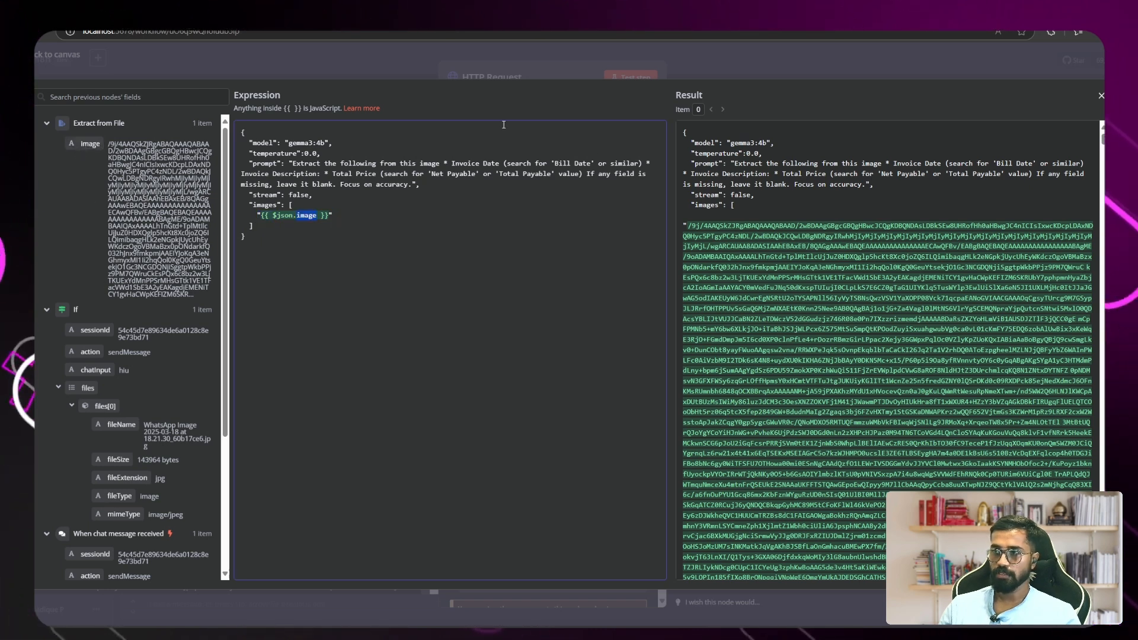
pyautogui.click(1102, 95)
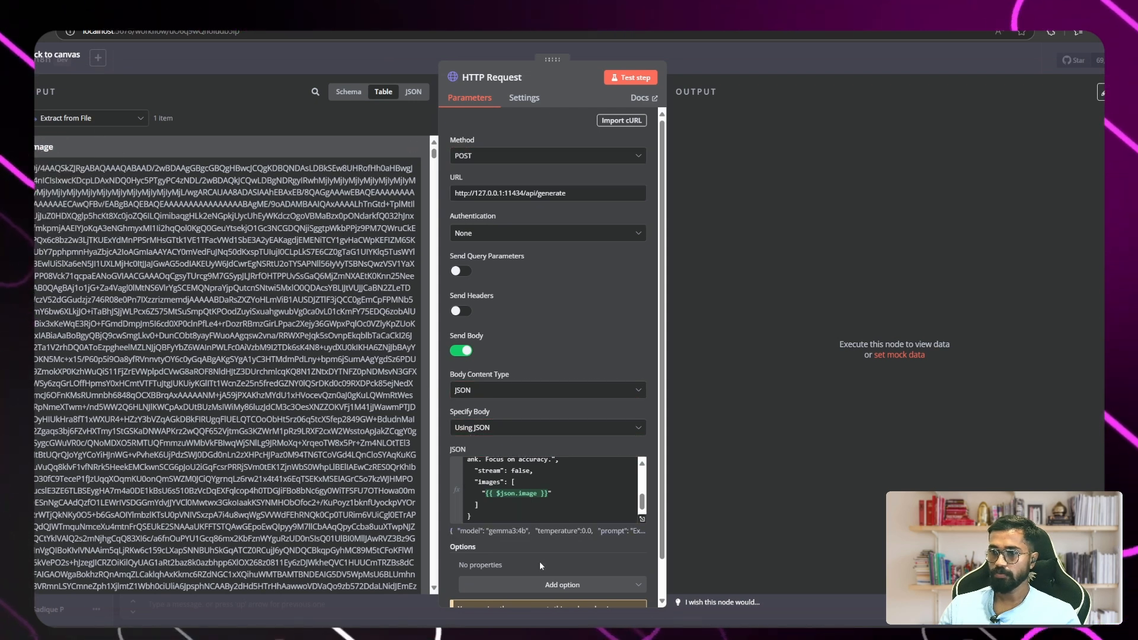
# Test the HTTP Request node and read the extracted invoice fields in the response column of its output.
pyautogui.moveTo(486, 494); pyautogui.dragTo(535, 497)
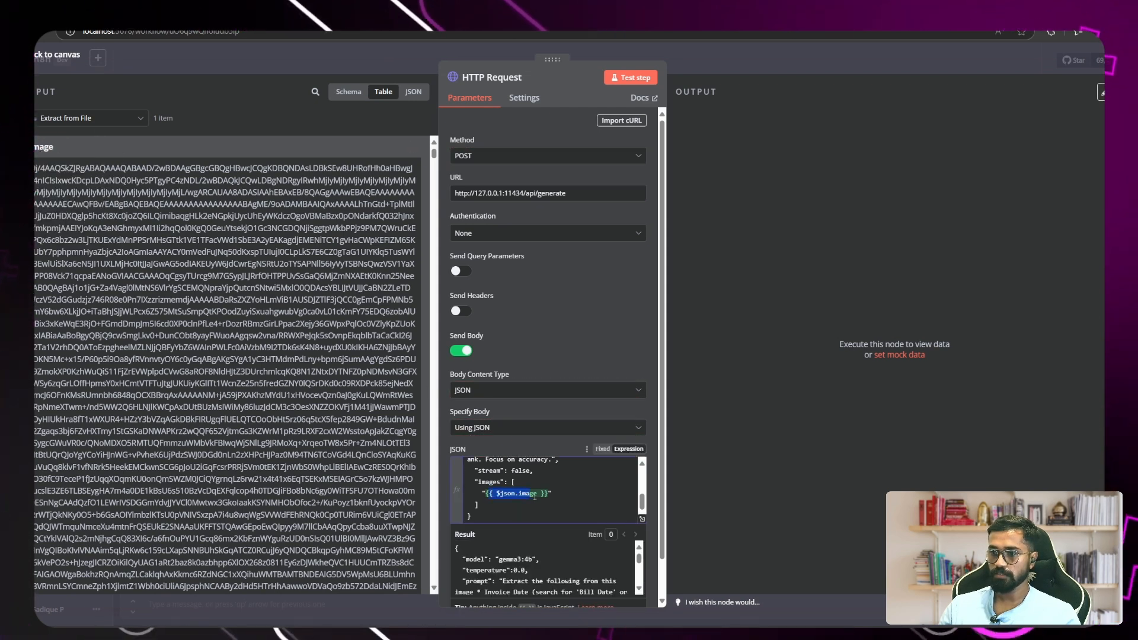
pyautogui.click(635, 79)
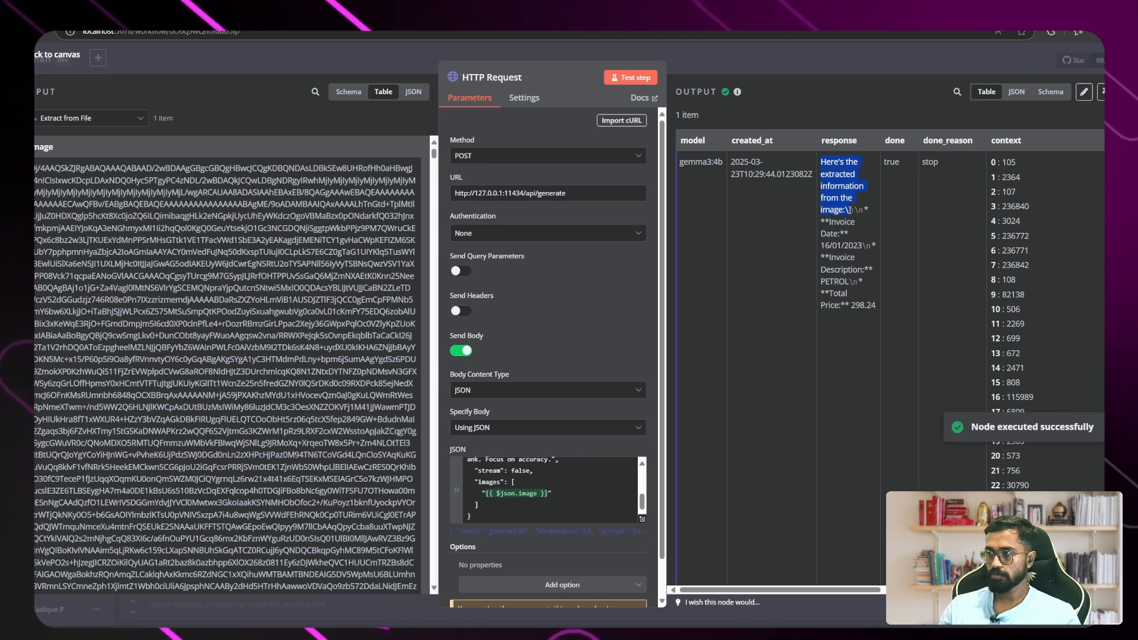
pyautogui.moveTo(850, 210); pyautogui.dragTo(874, 303)
pyautogui.click(853, 301)
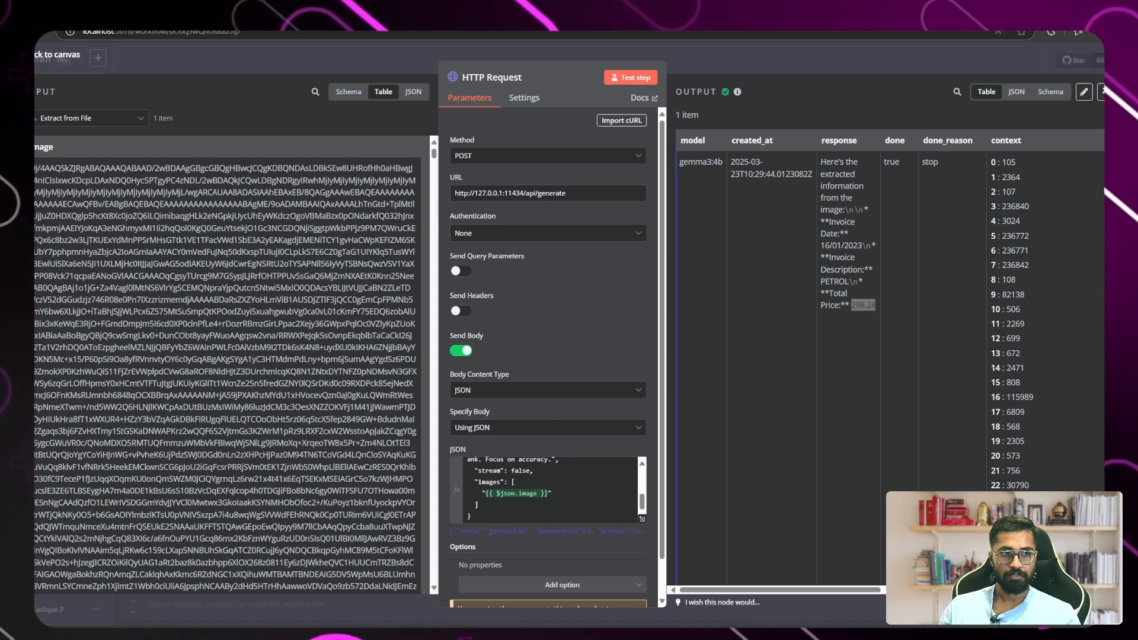
# Compare the sale amount on the original receipt photo with the total price in the HTTP Request response.
pyautogui.scroll(2, 543, 438)
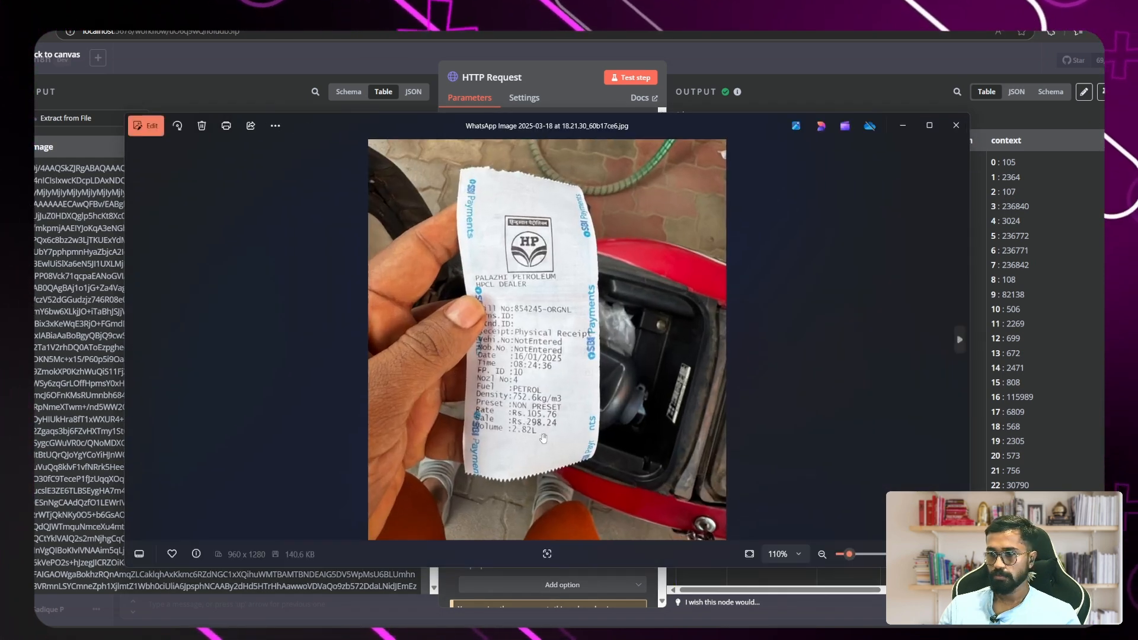
pyautogui.scroll(7, 544, 438)
pyautogui.moveTo(508, 387); pyautogui.dragTo(491, 215)
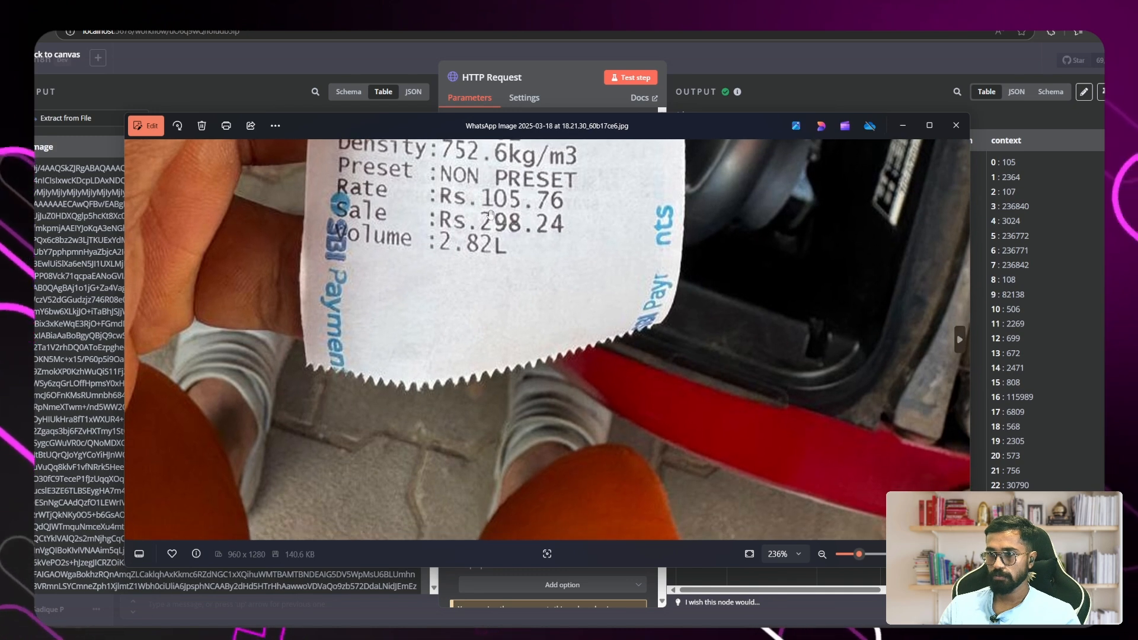
pyautogui.click(537, 73)
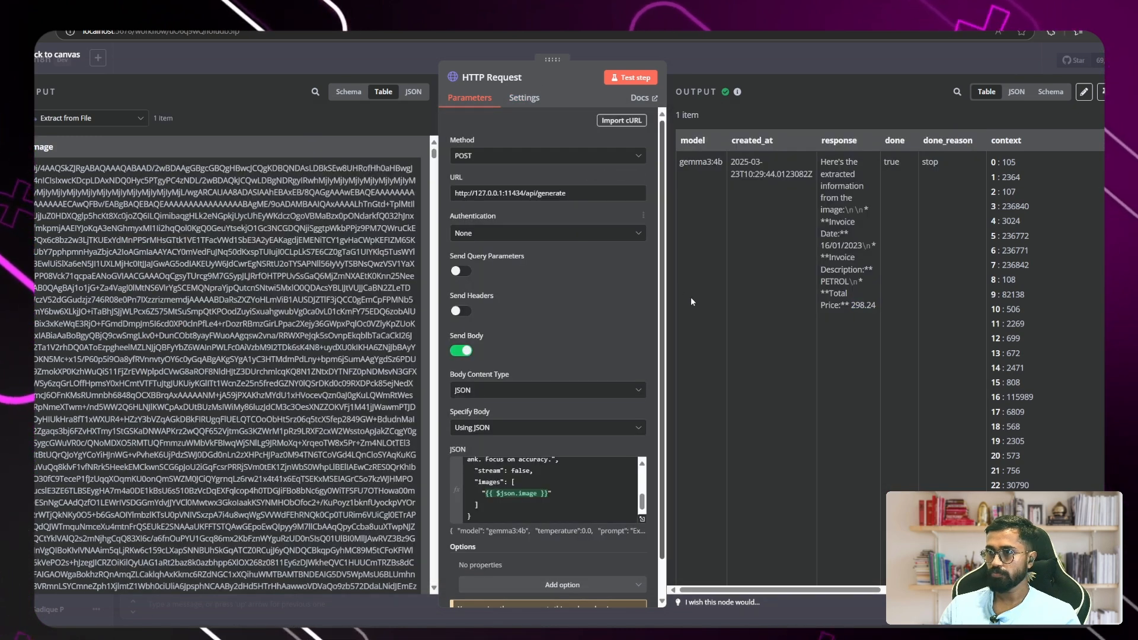
pyautogui.doubleClick(874, 305)
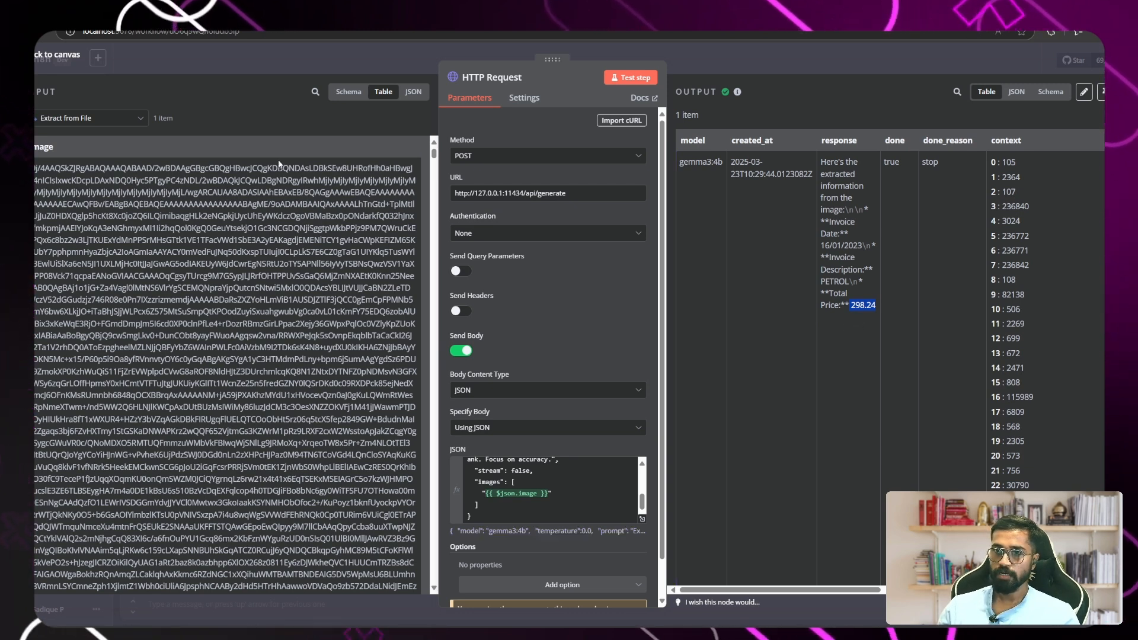
# Return to the canvas and move the HTTP Request node up, above the level of the Extract from File node.
pyautogui.click(77, 52)
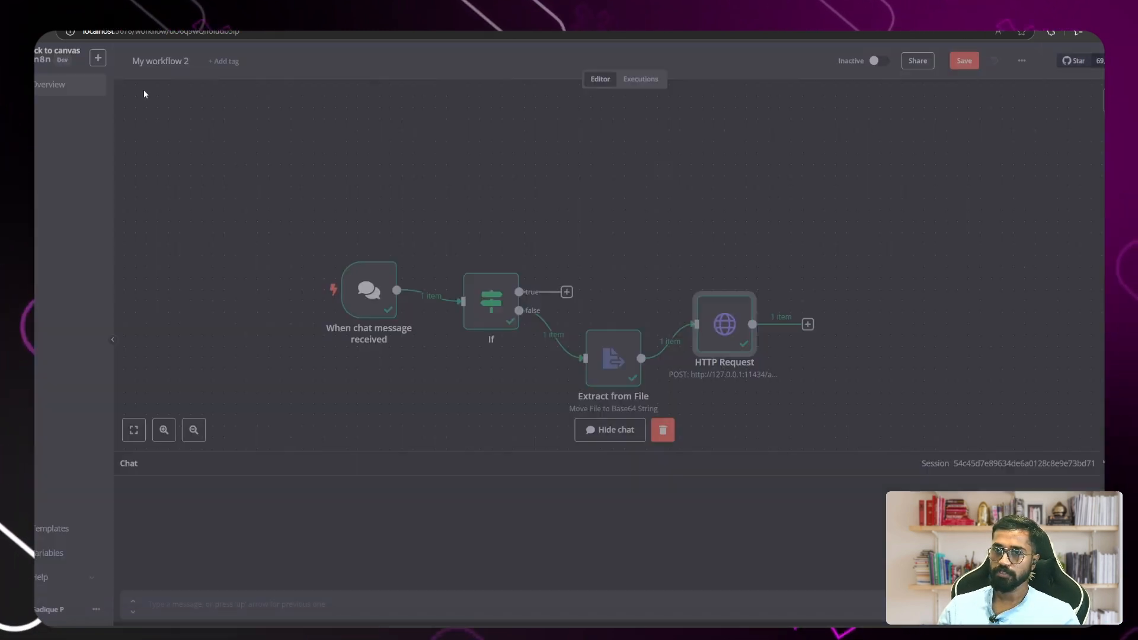
pyautogui.moveTo(719, 346); pyautogui.dragTo(719, 311)
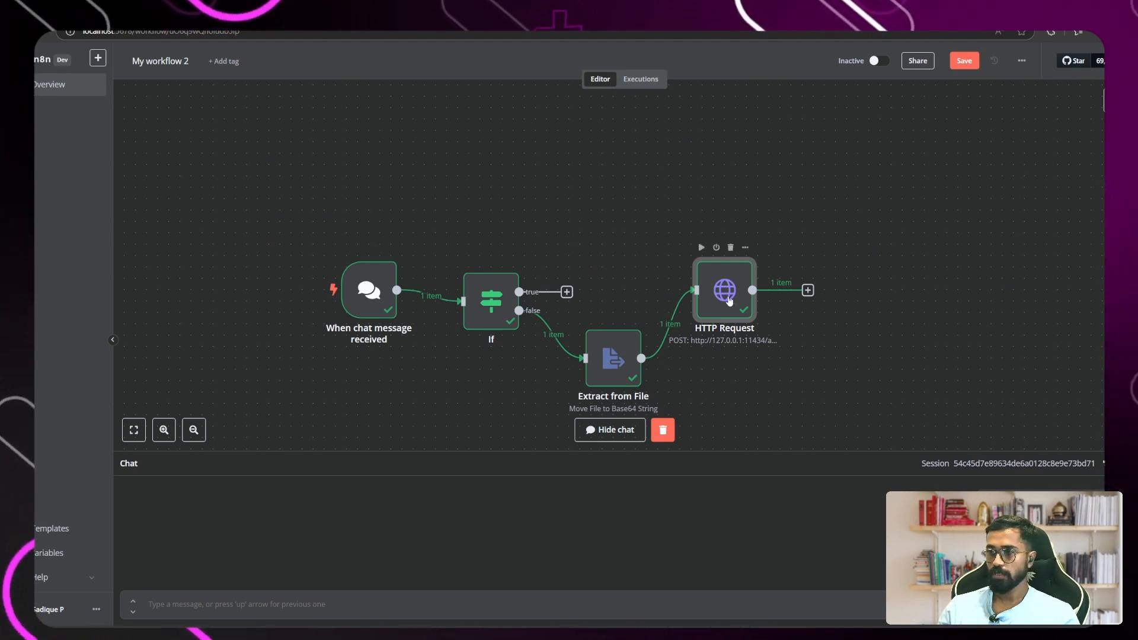
pyautogui.moveTo(730, 301); pyautogui.dragTo(724, 281)
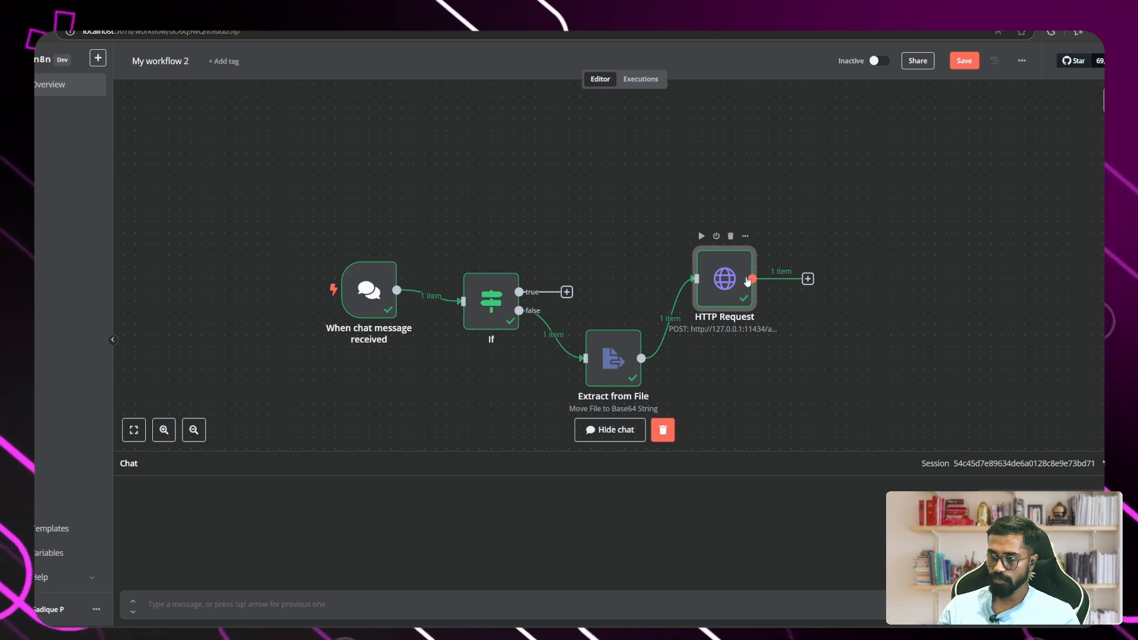
# Reopen the HTTP Request node to examine the format of the response text, and return to the canvas.
pyautogui.doubleClick(725, 285)
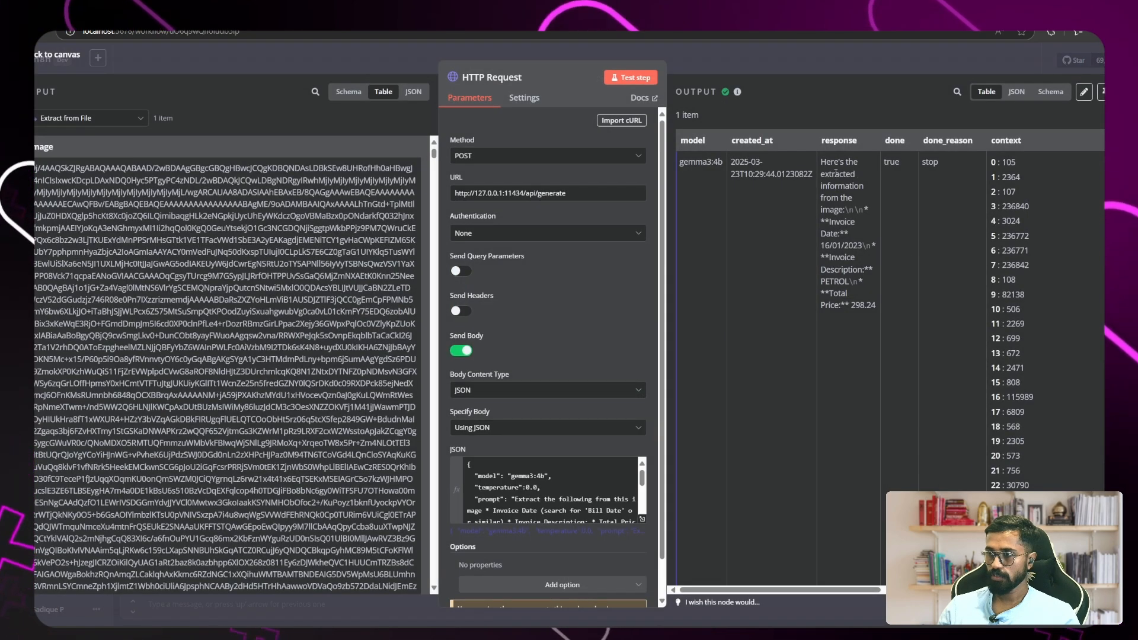
pyautogui.moveTo(822, 160); pyautogui.dragTo(874, 302)
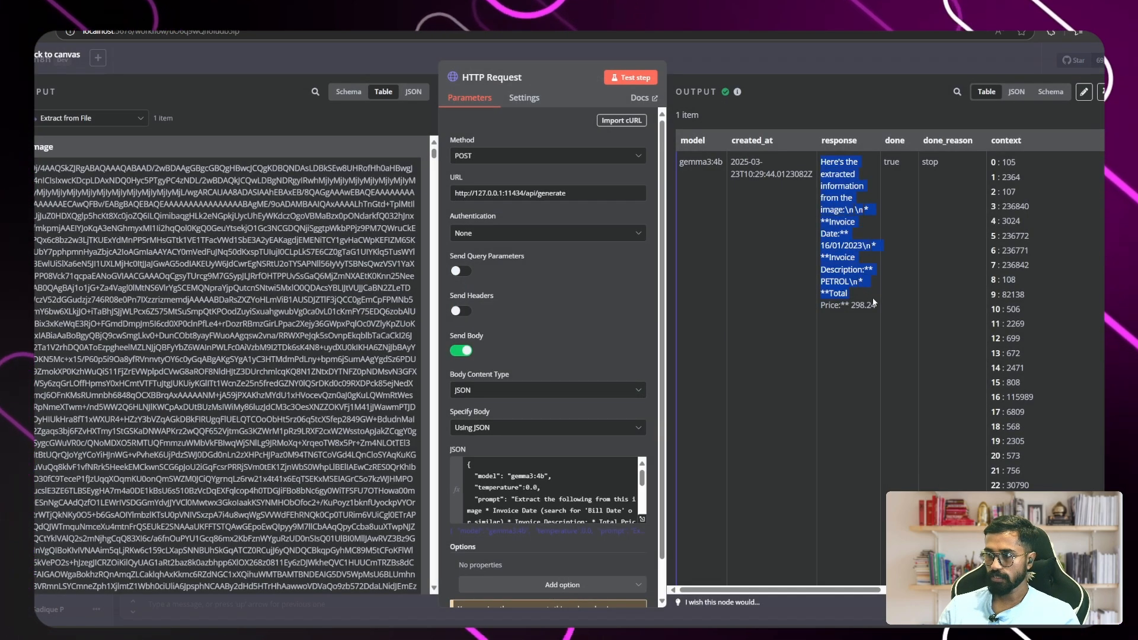
pyautogui.click(49, 58)
# Add a Basic LLM Chain node after the HTTP Request node, with its prompt source set to Define below.
pyautogui.click(807, 279)
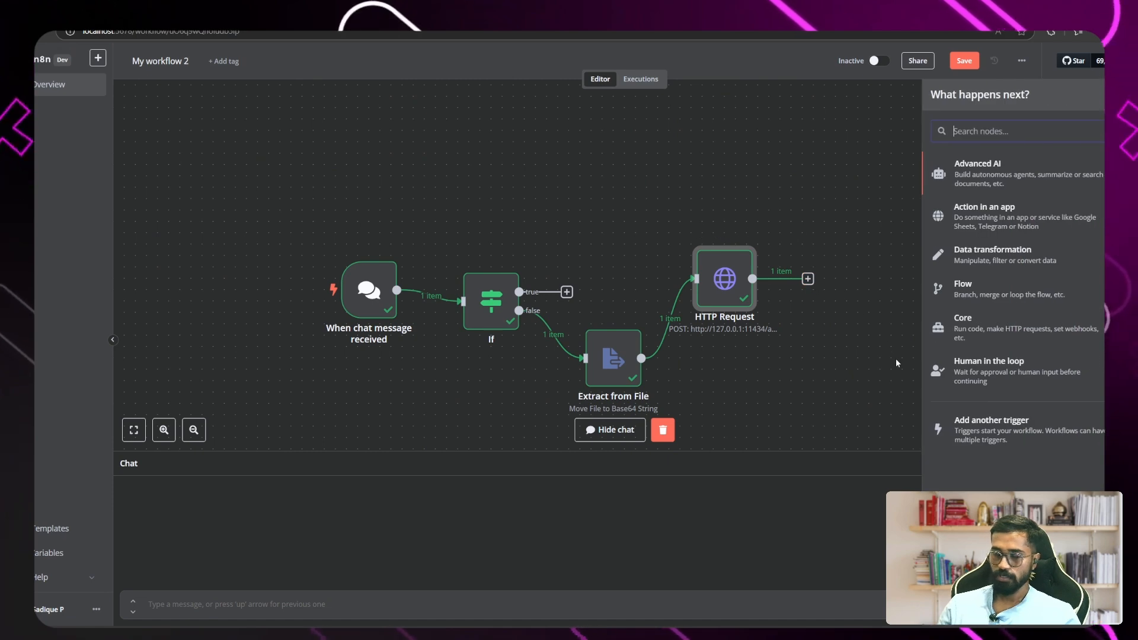
pyautogui.write('bas')
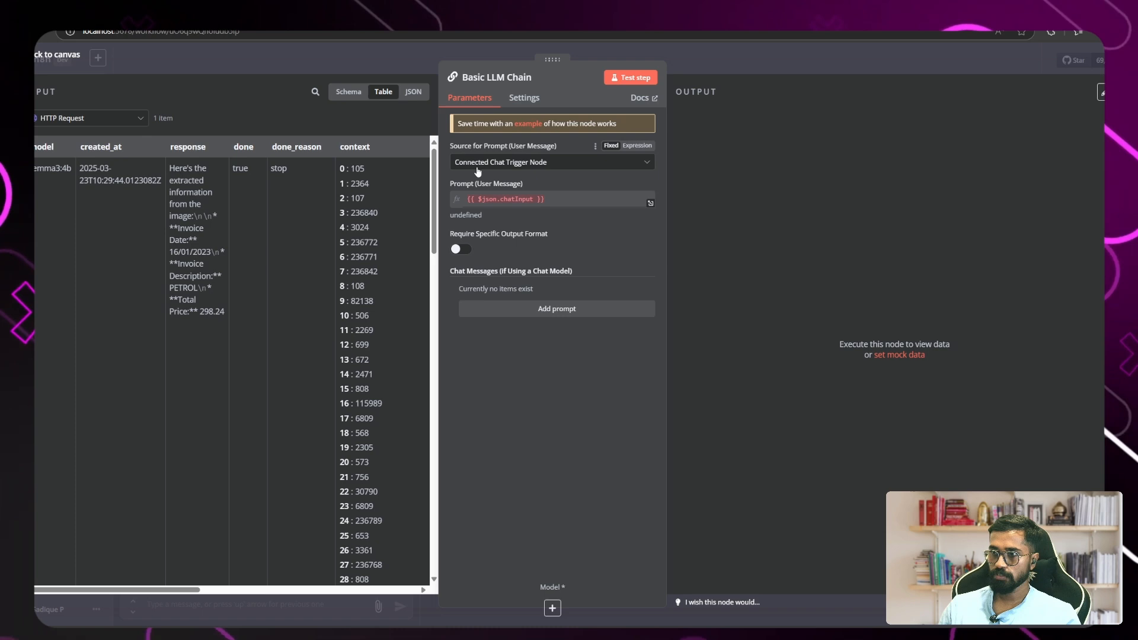
pyautogui.click(478, 171)
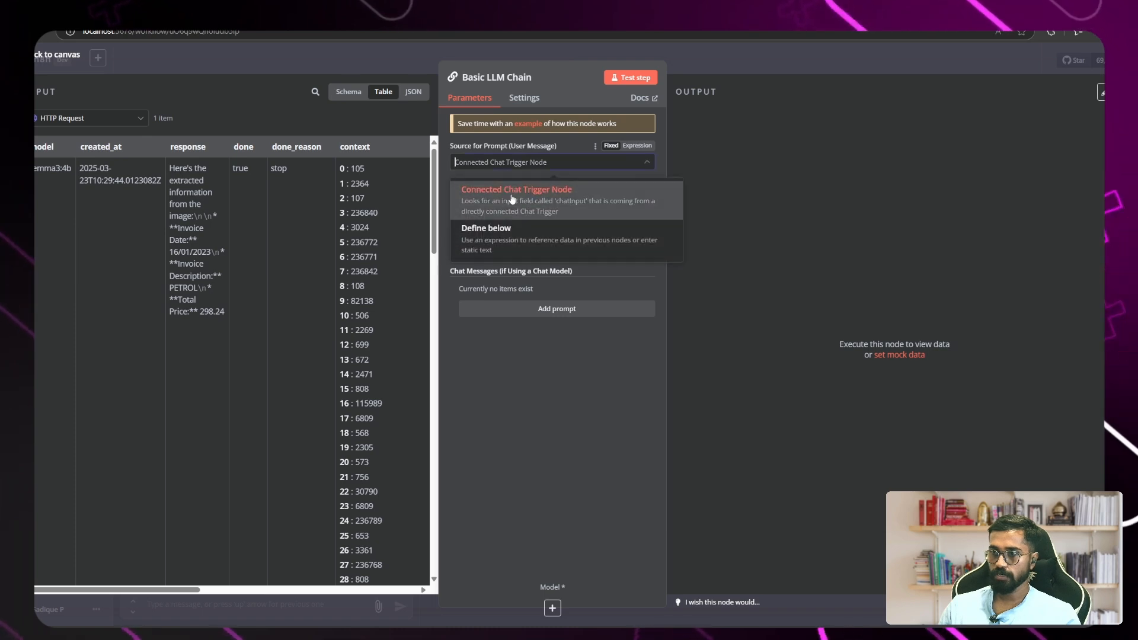
pyautogui.click(514, 233)
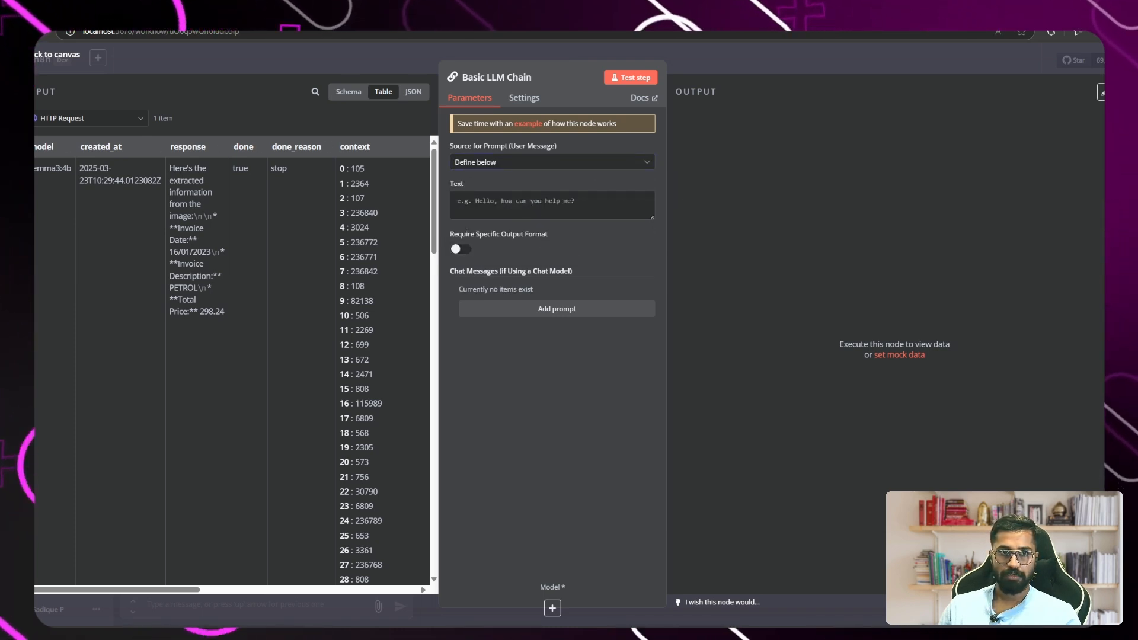
# Enter an expression prompt formatting {{ $json.response }} into JSON with Invoice date, Invoice description and Total price, check it expanded, and return to the canvas.
pyautogui.click(495, 203)
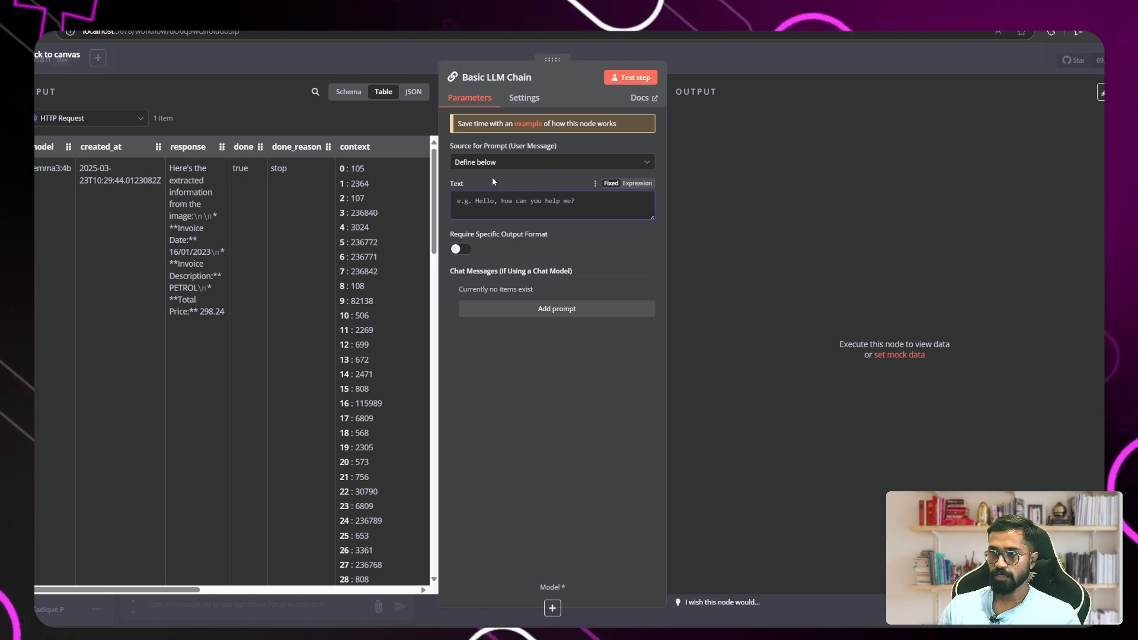
pyautogui.click(638, 184)
pyautogui.write('I need to format this into a json with the values in the text like this {   "Invoice date": { },   "Invoice description": {  },   "Total price": { } }  {{ $json.response }}')
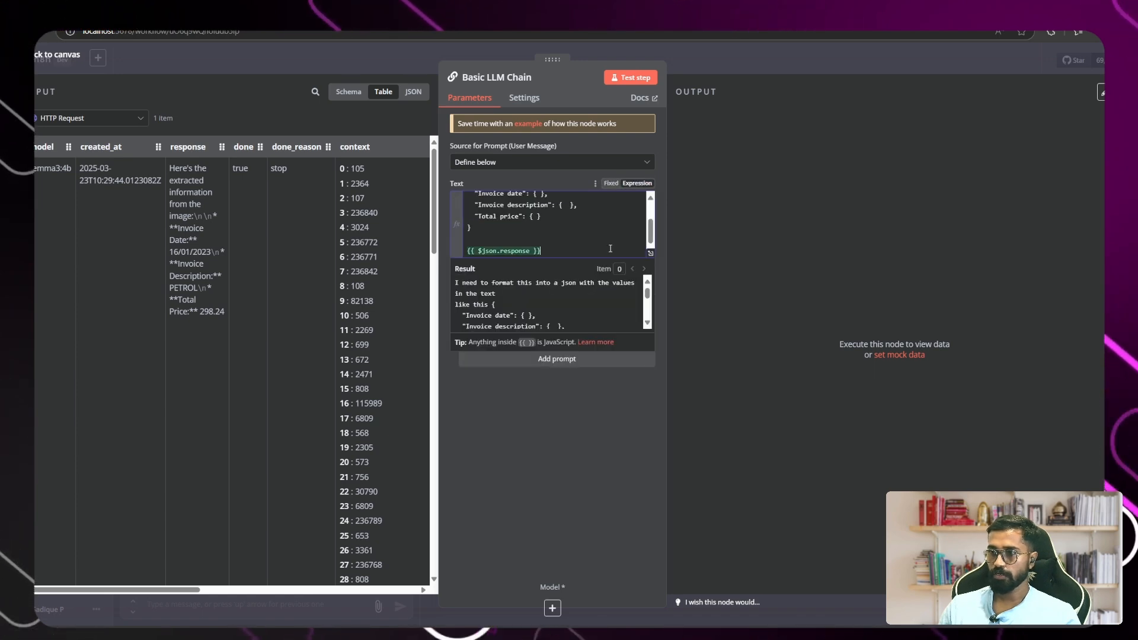
pyautogui.click(651, 254)
pyautogui.tripleClick(271, 205)
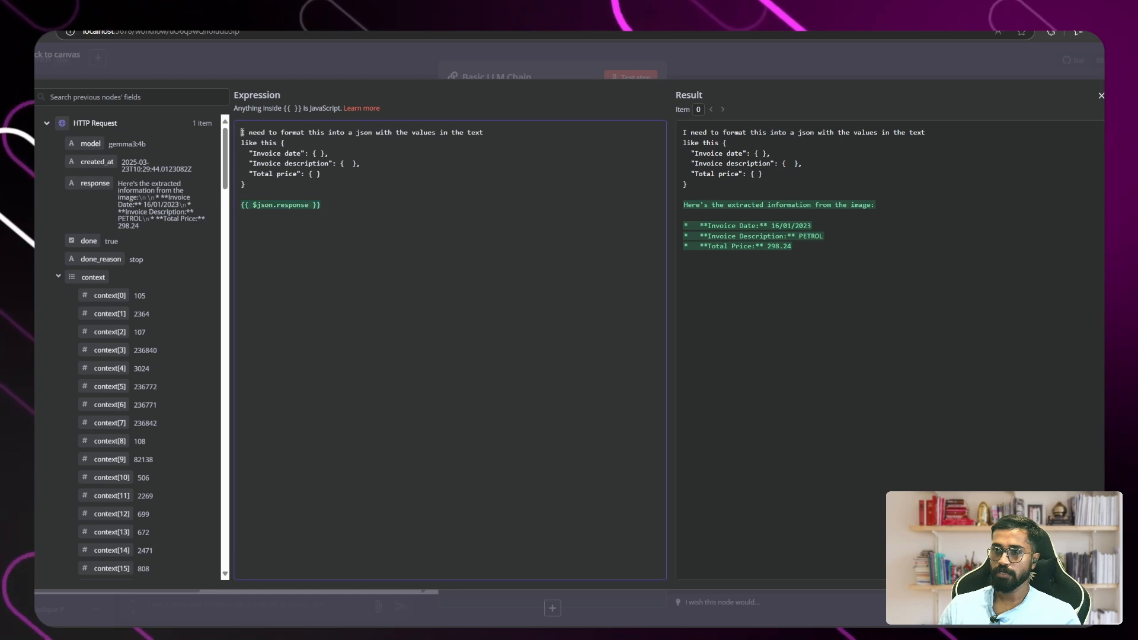
pyautogui.moveTo(269, 176); pyautogui.dragTo(247, 184)
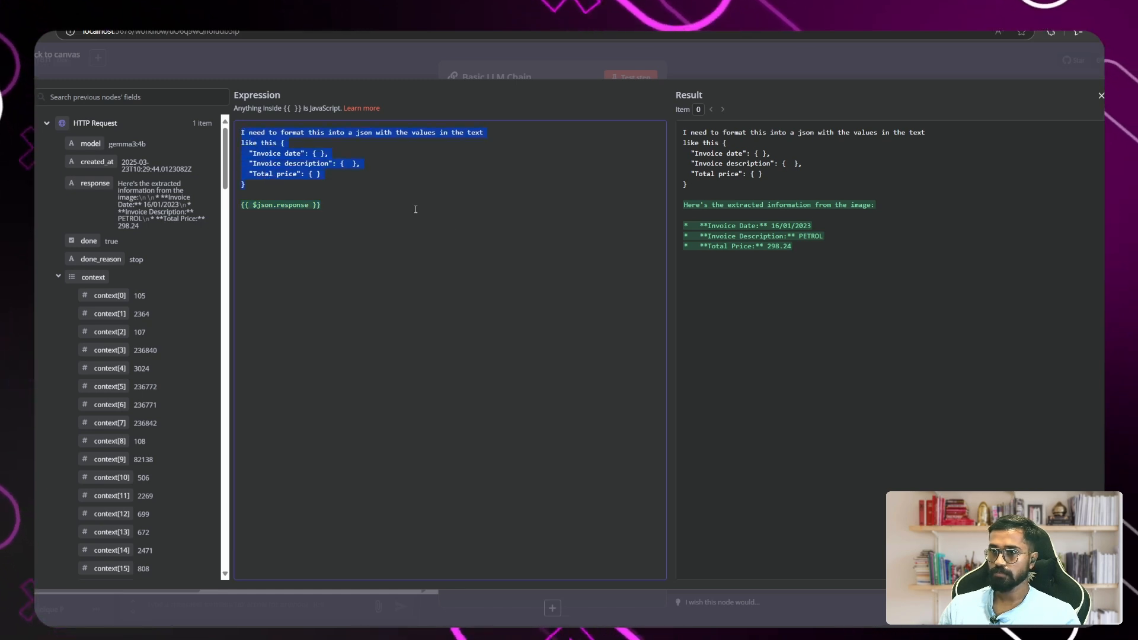
pyautogui.click(110, 70)
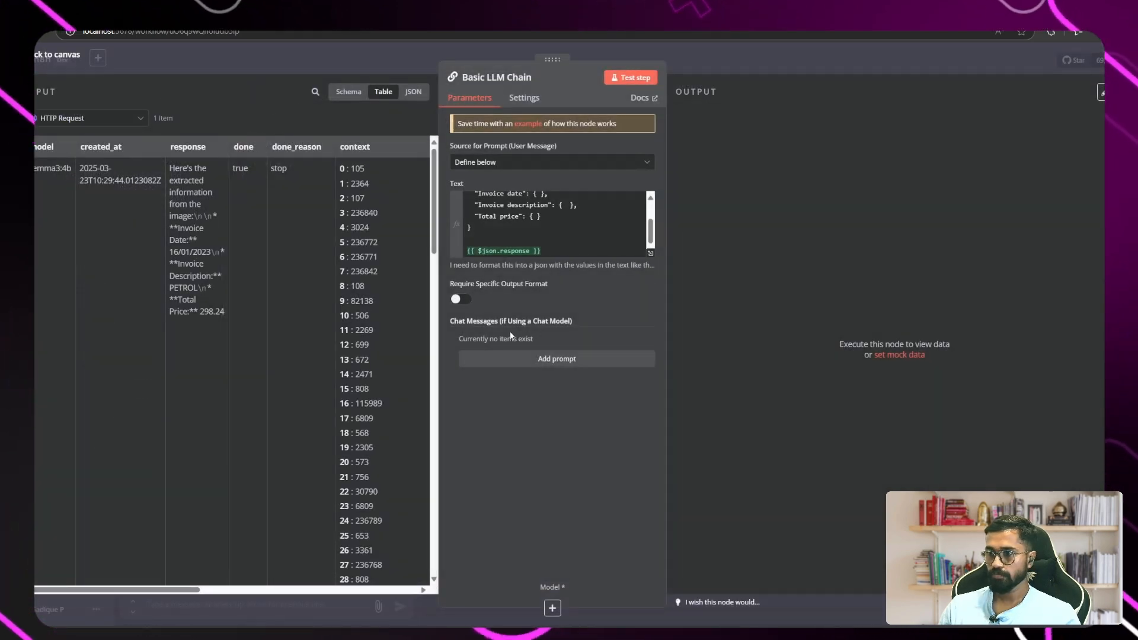
pyautogui.press('Escape')
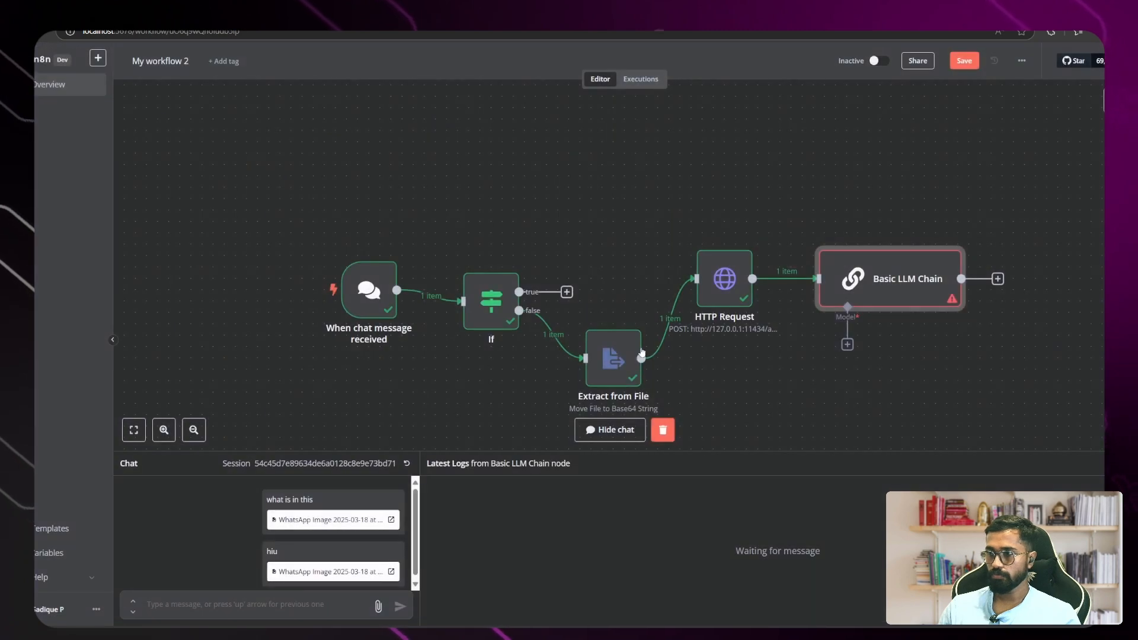
# Attach an Ollama Chat Model to the Basic LLM Chain, keeping llama3.2 as its model.
pyautogui.click(848, 346)
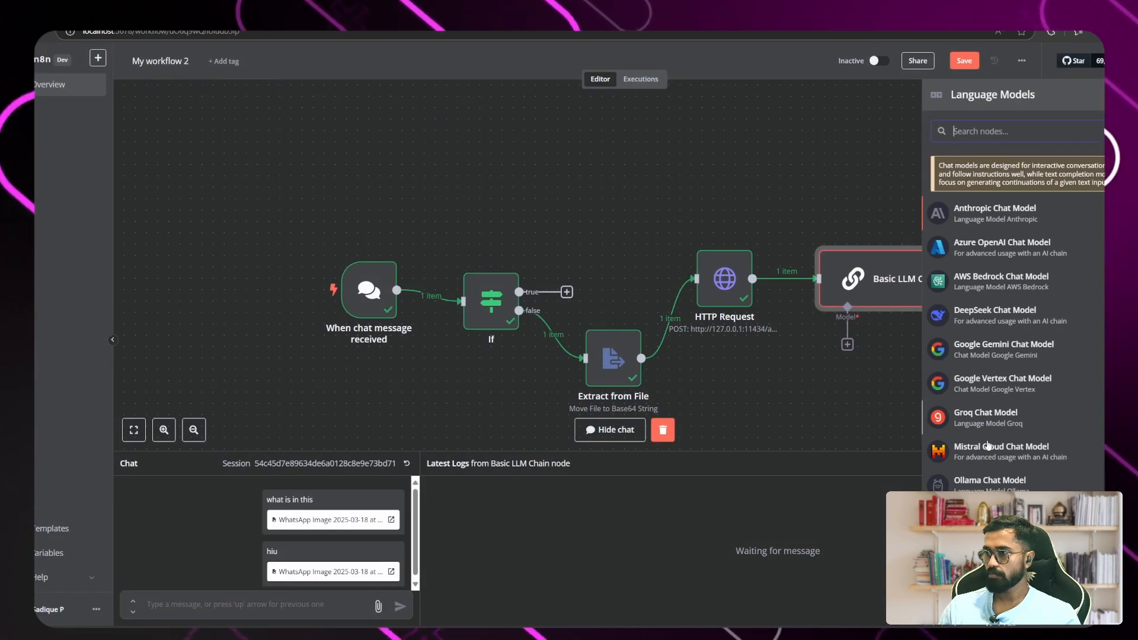
pyautogui.click(979, 482)
pyautogui.click(499, 172)
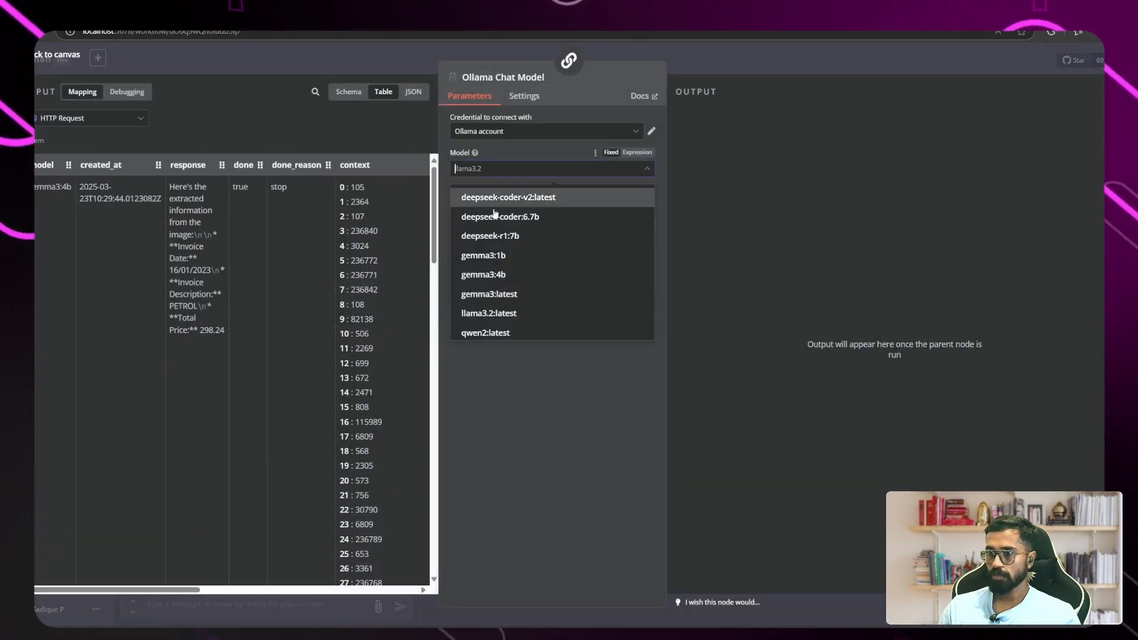
pyautogui.click(494, 173)
pyautogui.click(494, 173)
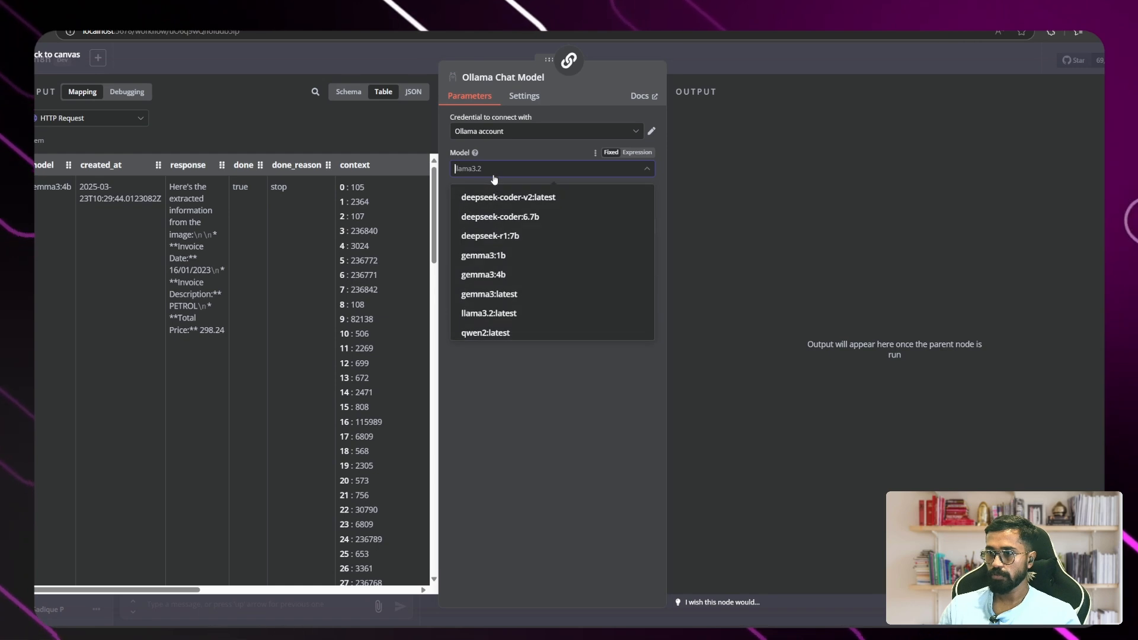
pyautogui.click(502, 174)
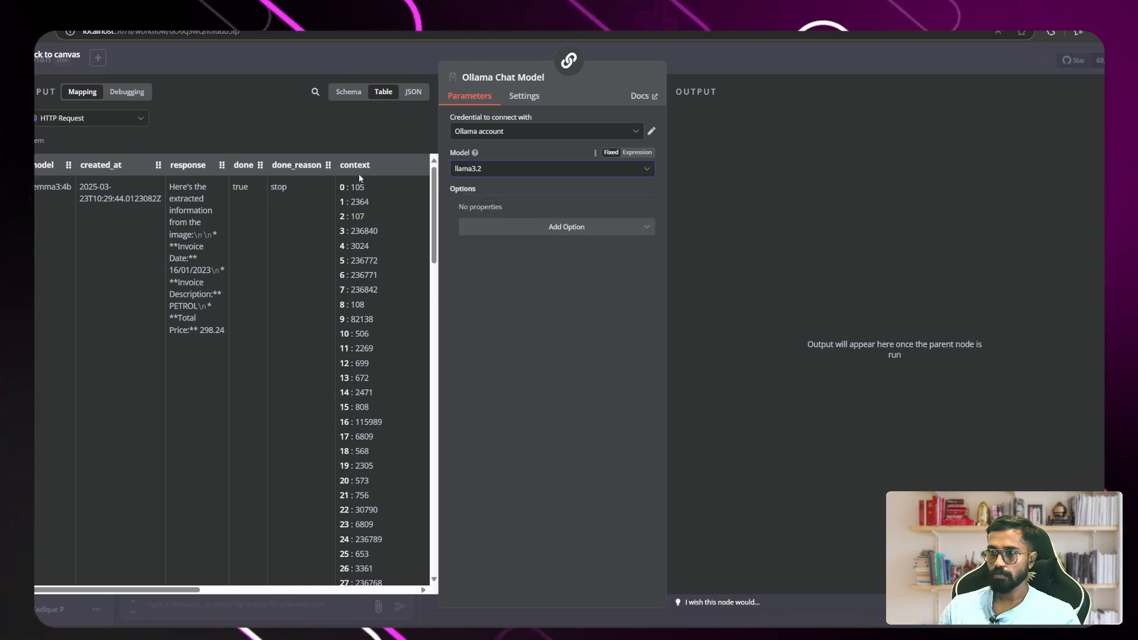
# Add the Sampling Temperature option to the Ollama Chat Model and set it to 0.0.
pyautogui.click(557, 227)
pyautogui.click(492, 254)
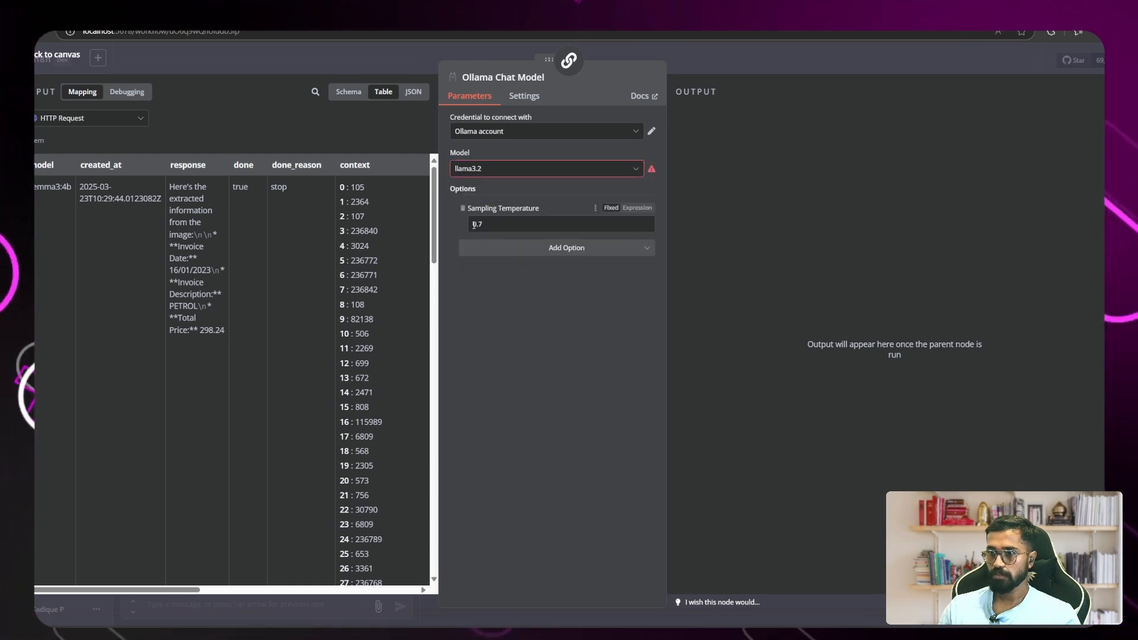
pyautogui.write('0.0')
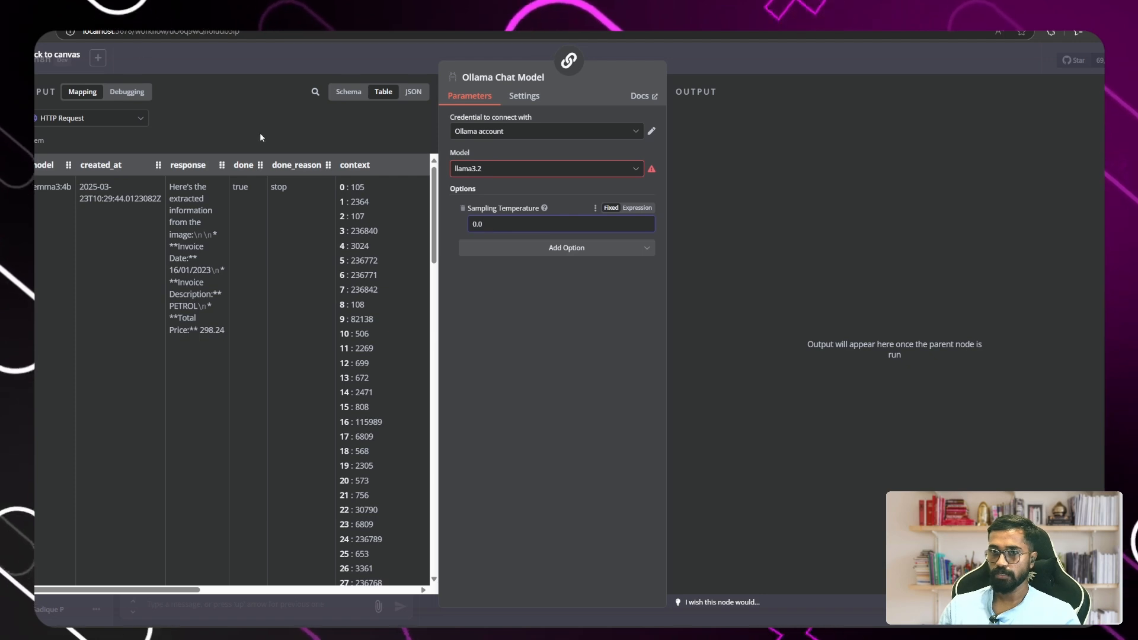
# Return to the canvas and move the Ollama Chat Model node left, just below the start of the Basic LLM Chain.
pyautogui.click(53, 56)
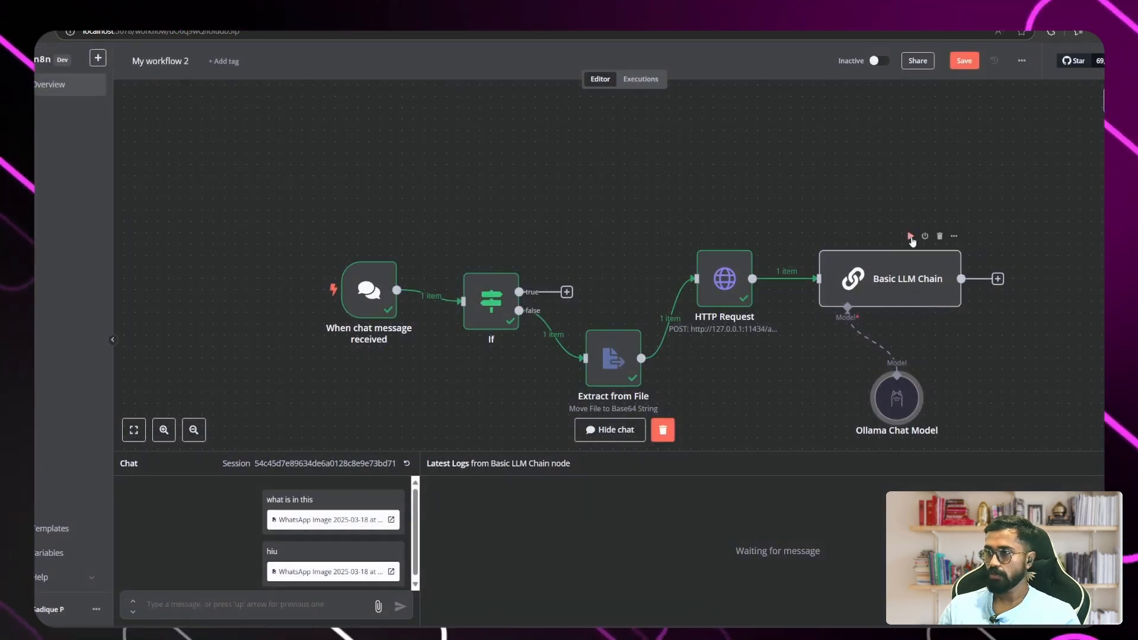
pyautogui.click(916, 274)
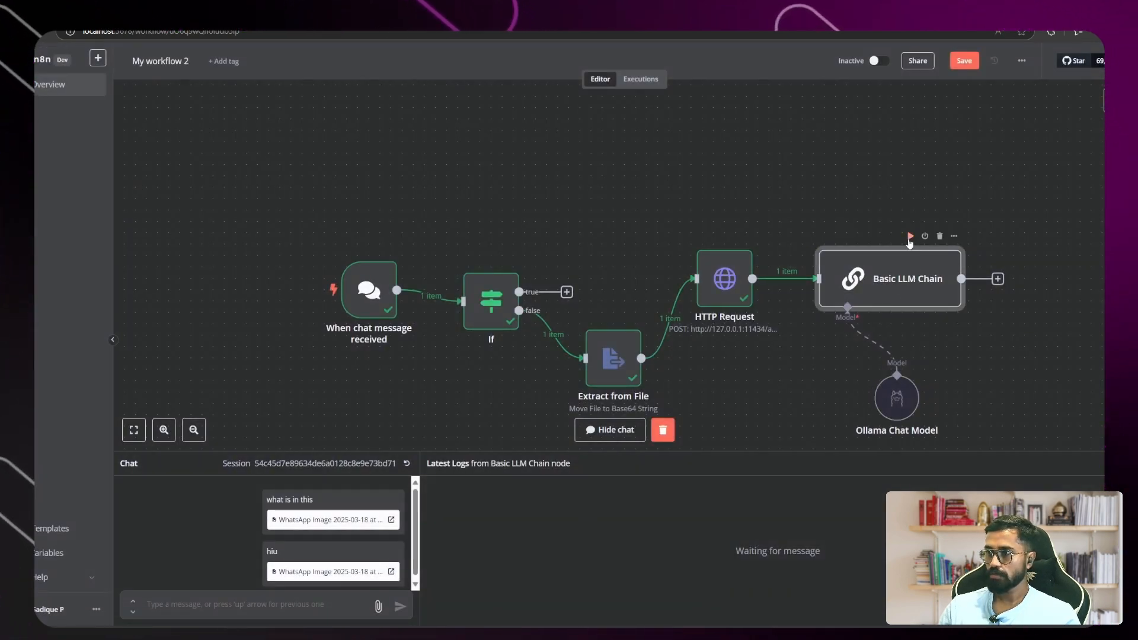
pyautogui.moveTo(893, 395); pyautogui.dragTo(804, 384)
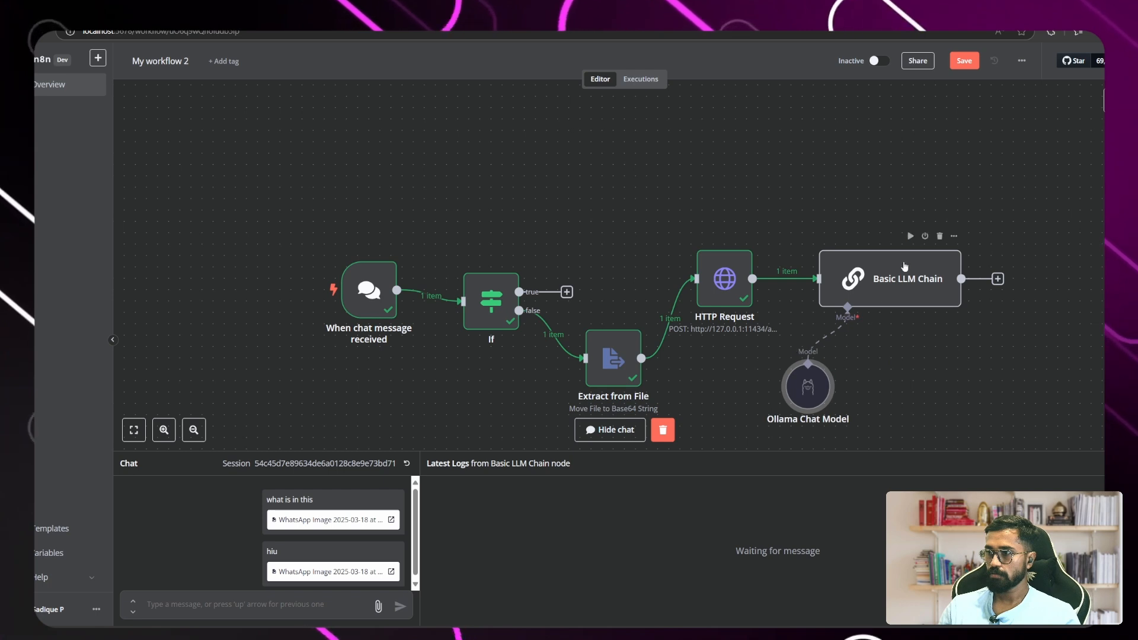
# Run the Basic LLM Chain step, review its output, and return to the canvas.
pyautogui.click(911, 237)
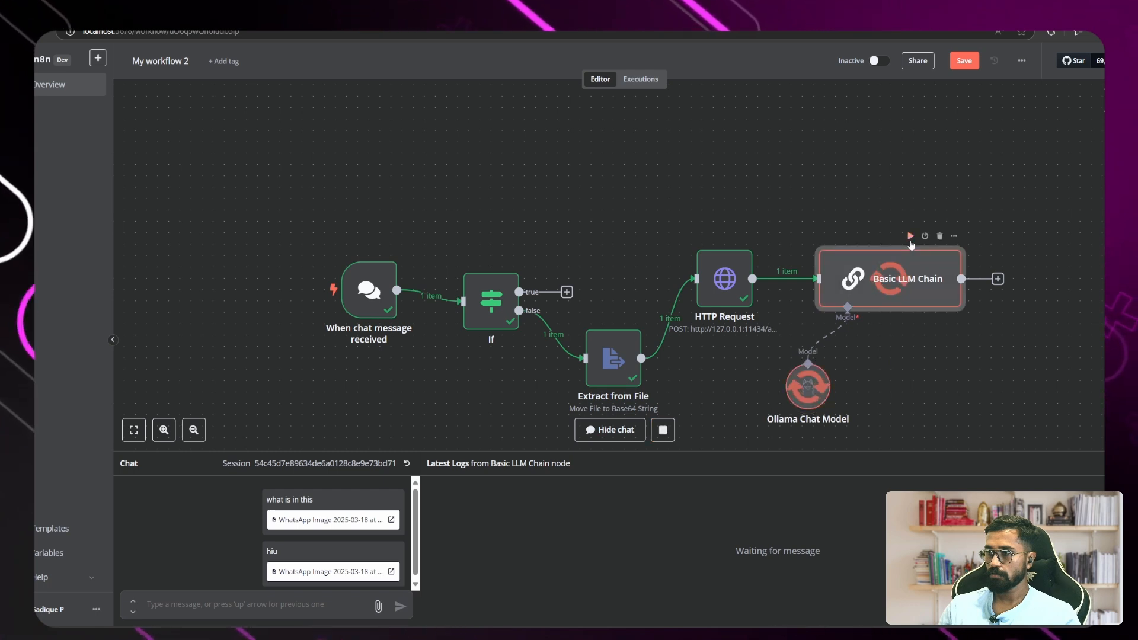
pyautogui.doubleClick(919, 288)
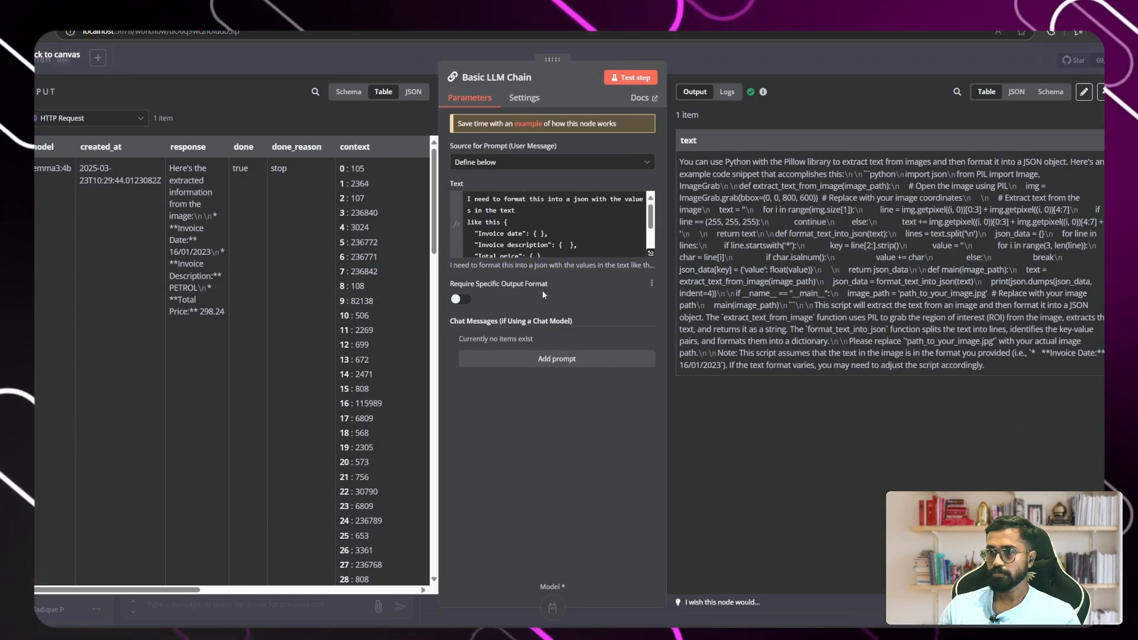
pyautogui.click(49, 60)
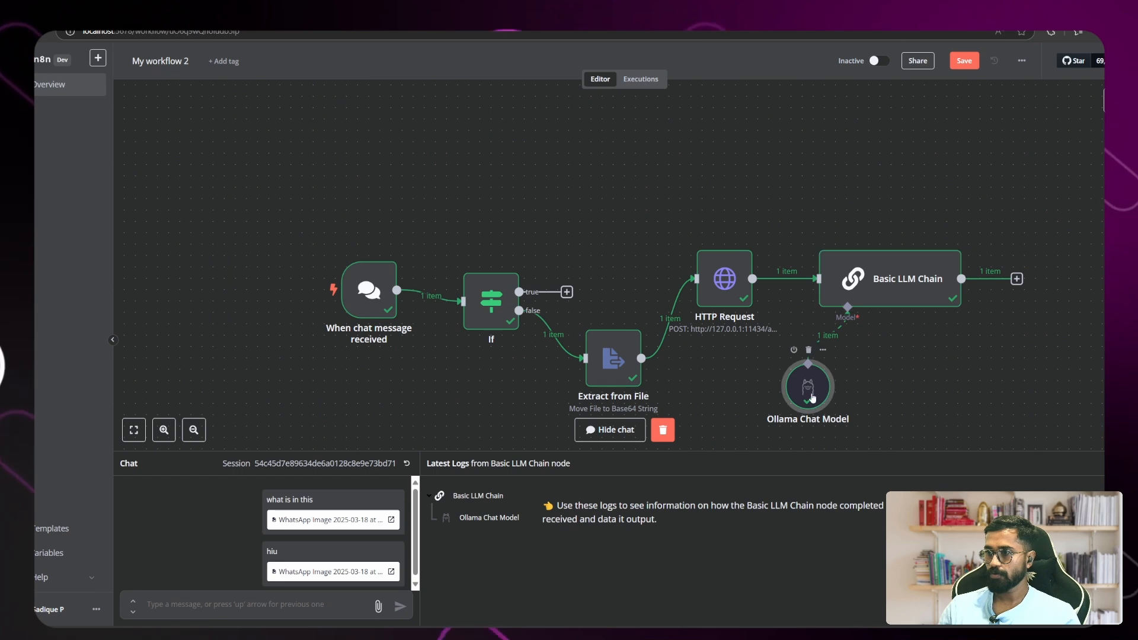
# Change the Ollama Chat Model's model to gemma3:1b and return to the canvas.
pyautogui.doubleClick(812, 397)
pyautogui.click(491, 169)
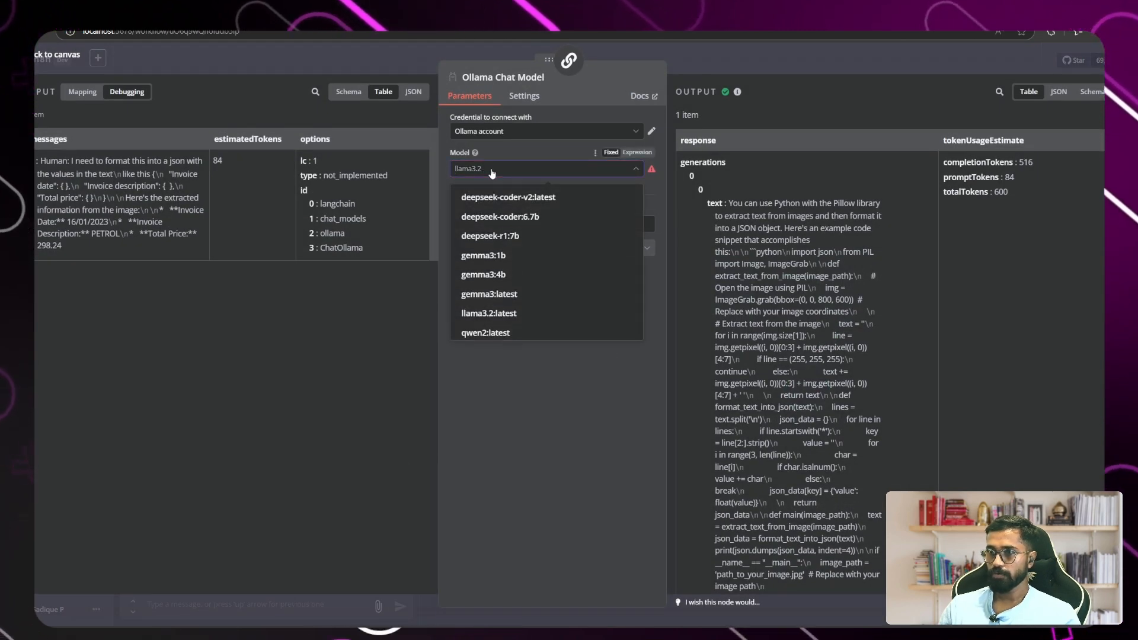
pyautogui.click(499, 261)
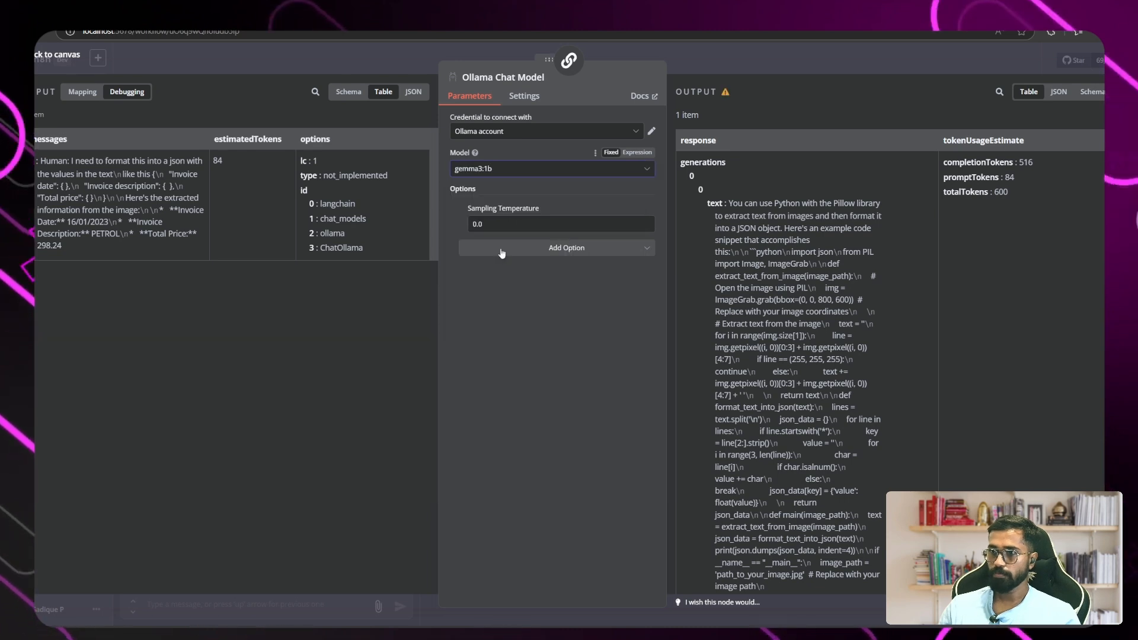
pyautogui.click(66, 55)
# Rerun the Basic LLM Chain with the changed model and check the JSON it outputs.
pyautogui.click(910, 236)
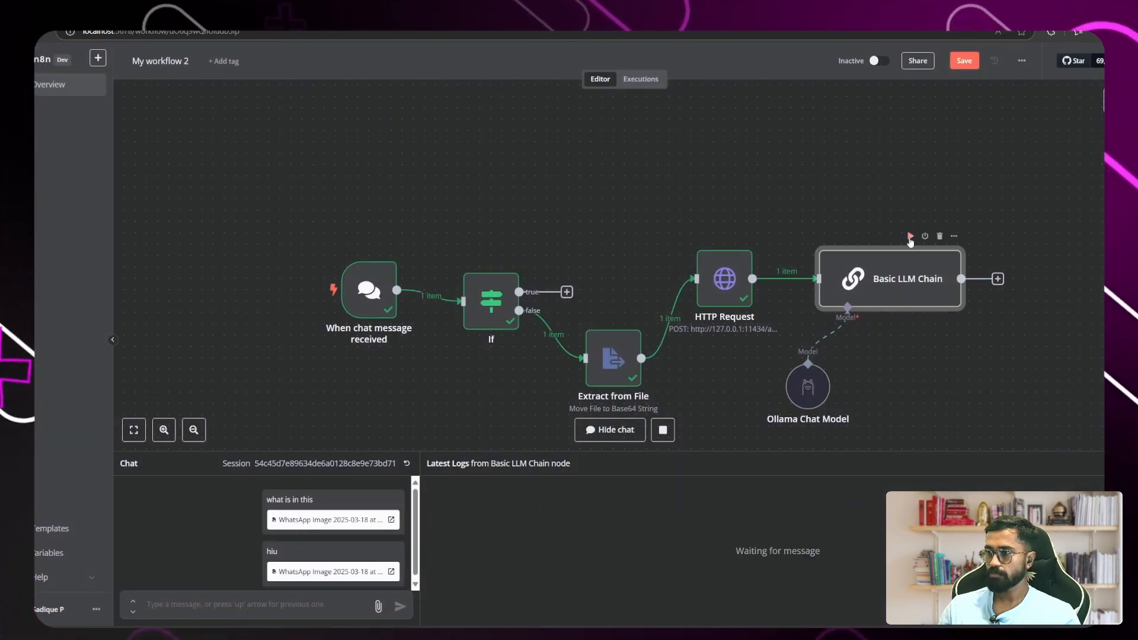
pyautogui.doubleClick(922, 280)
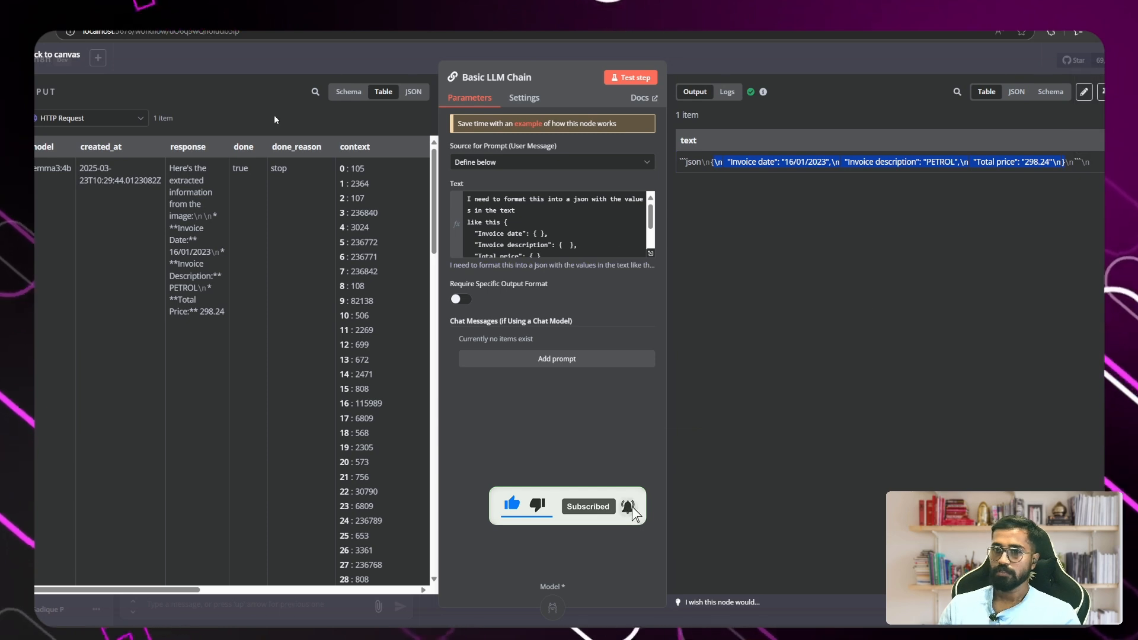
pyautogui.click(57, 58)
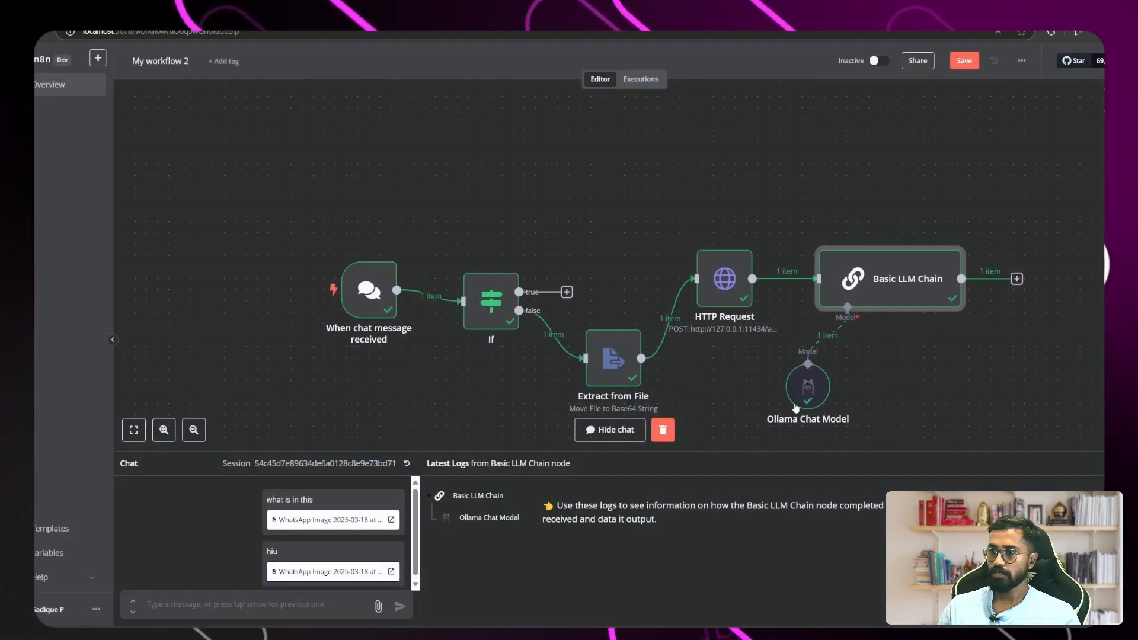
# Move the Ollama Chat Model node directly beneath the Basic LLM Chain's model connector.
pyautogui.moveTo(819, 403); pyautogui.dragTo(852, 414)
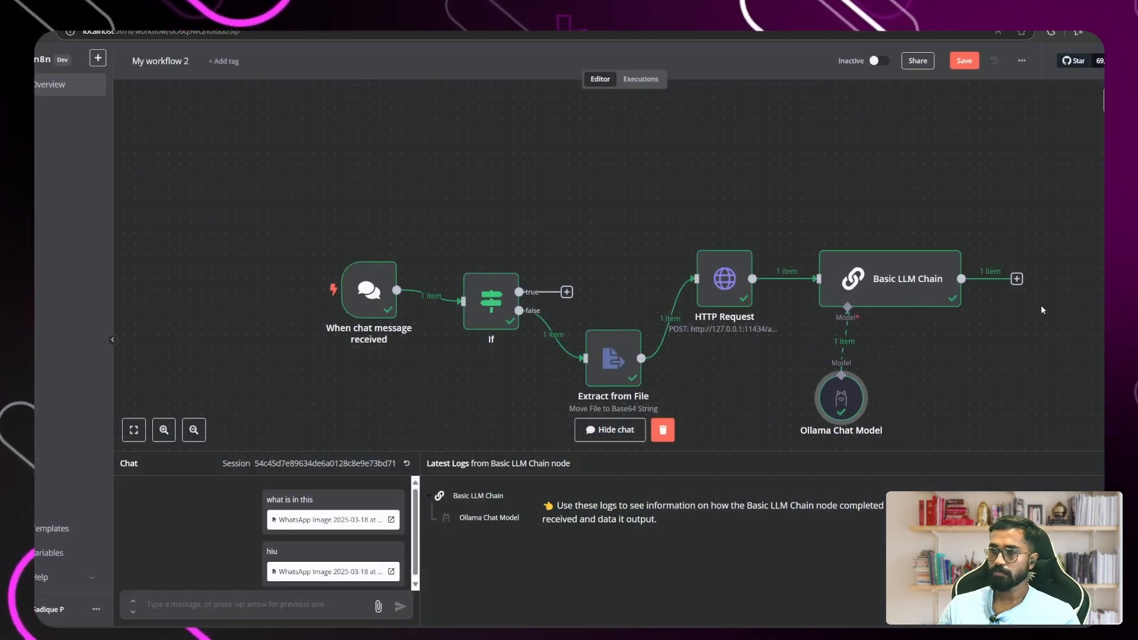
pyautogui.click(1017, 279)
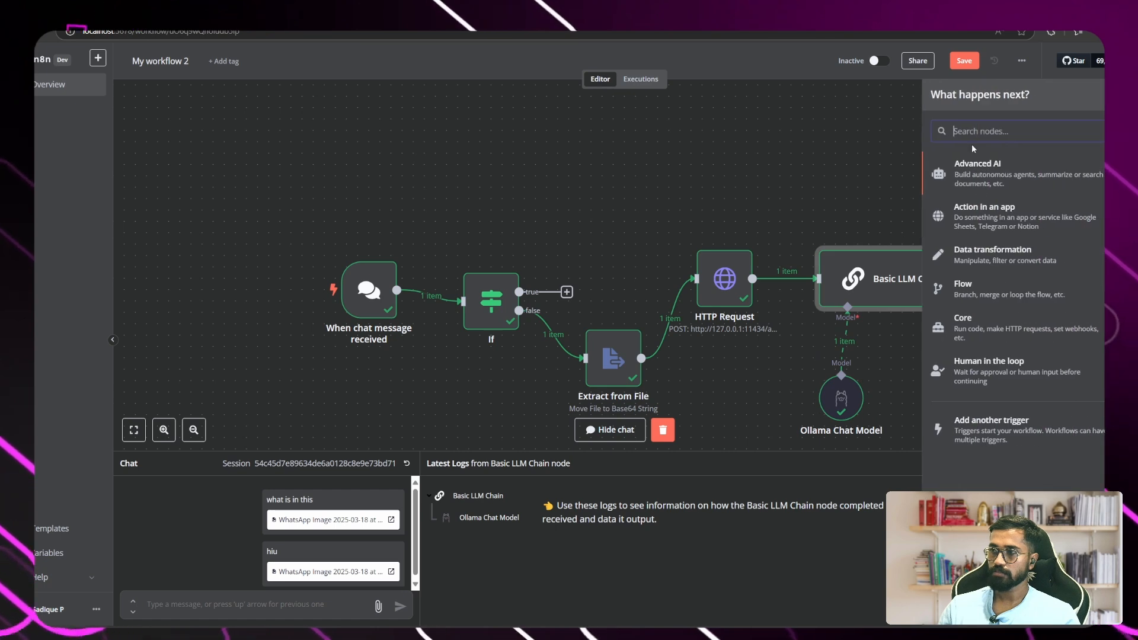
pyautogui.click(848, 188)
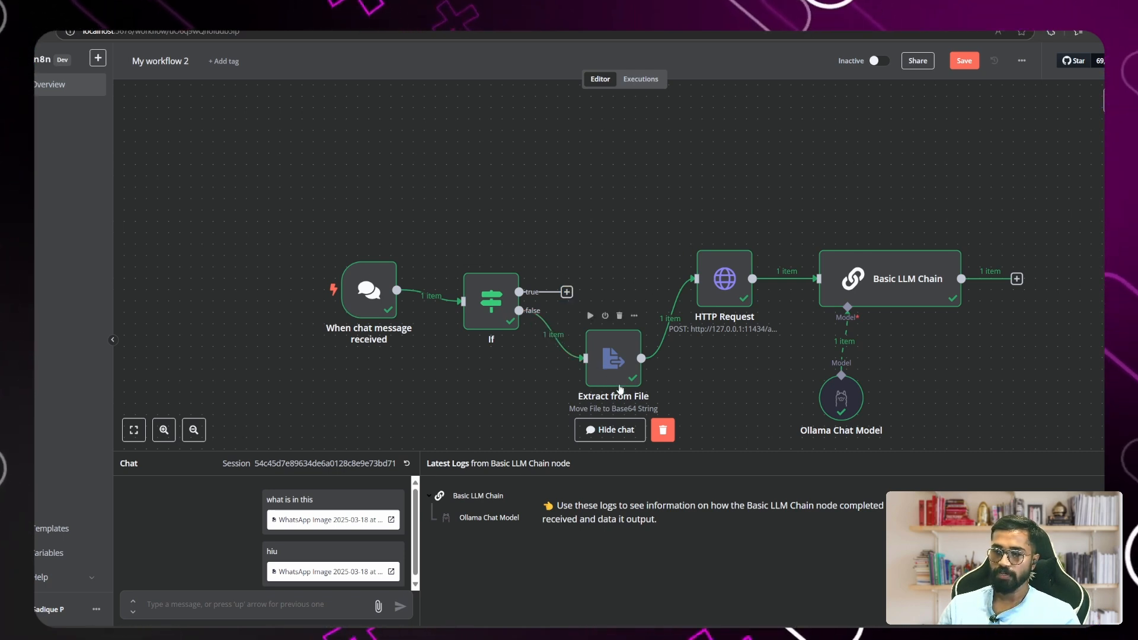
# Add an Extract from File node with the Extract from PDF action to the If node's true branch.
pyautogui.click(567, 291)
pyautogui.write('ex')
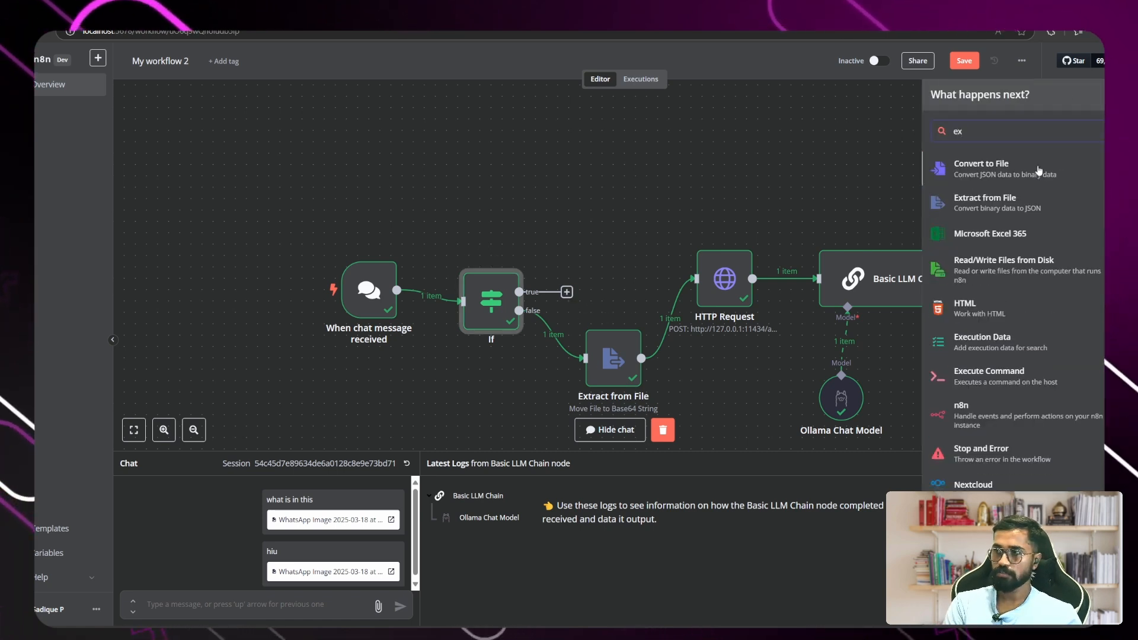
pyautogui.write('t')
pyautogui.press('BackSpace')
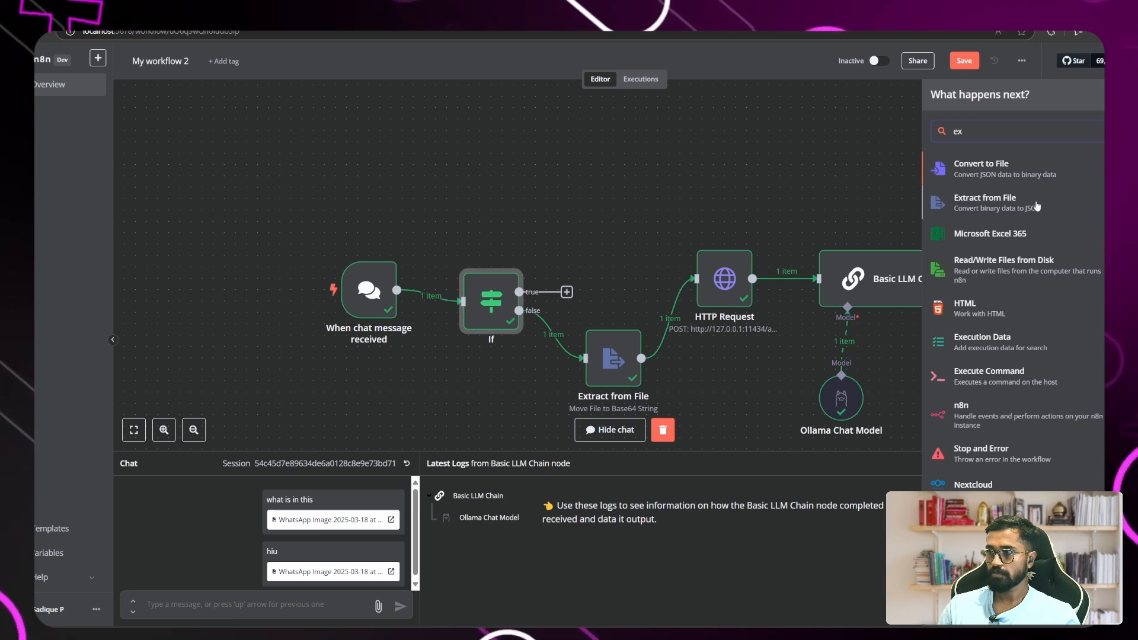
pyautogui.click(1002, 202)
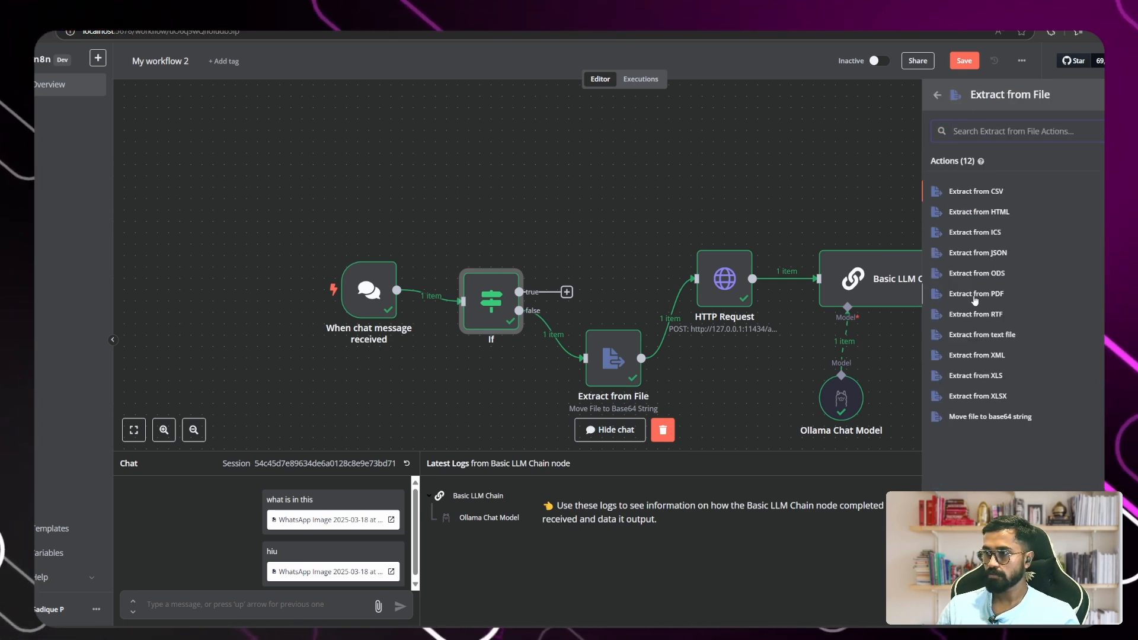
pyautogui.click(1001, 294)
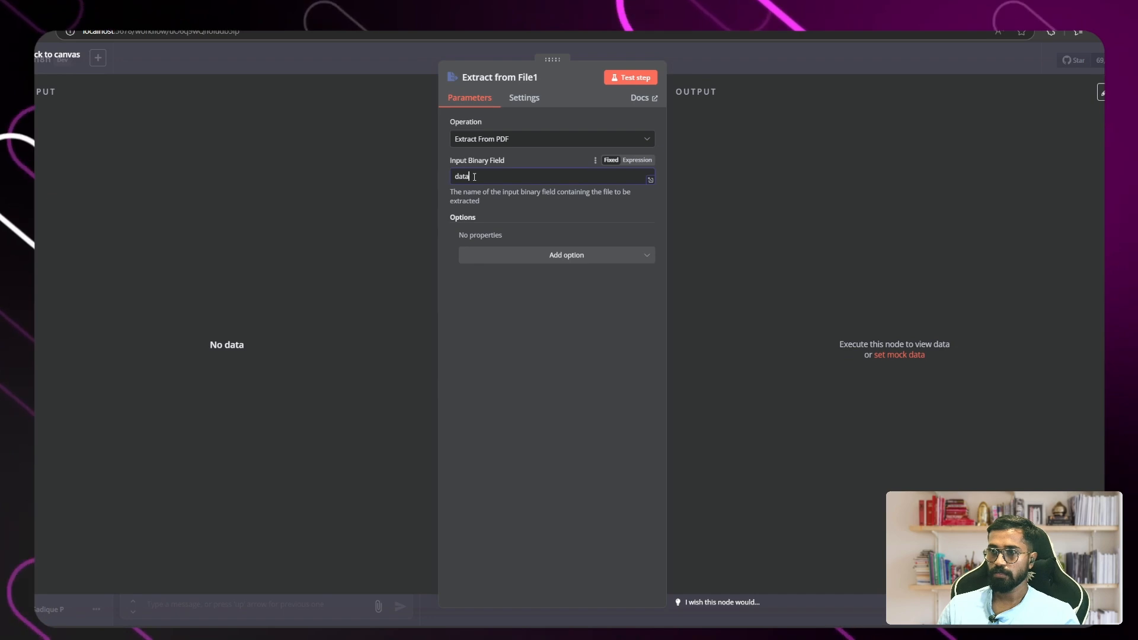
# Set the PDF extraction node's Input Binary Field to data0 and move the node up, well above the If node.
pyautogui.write('0')
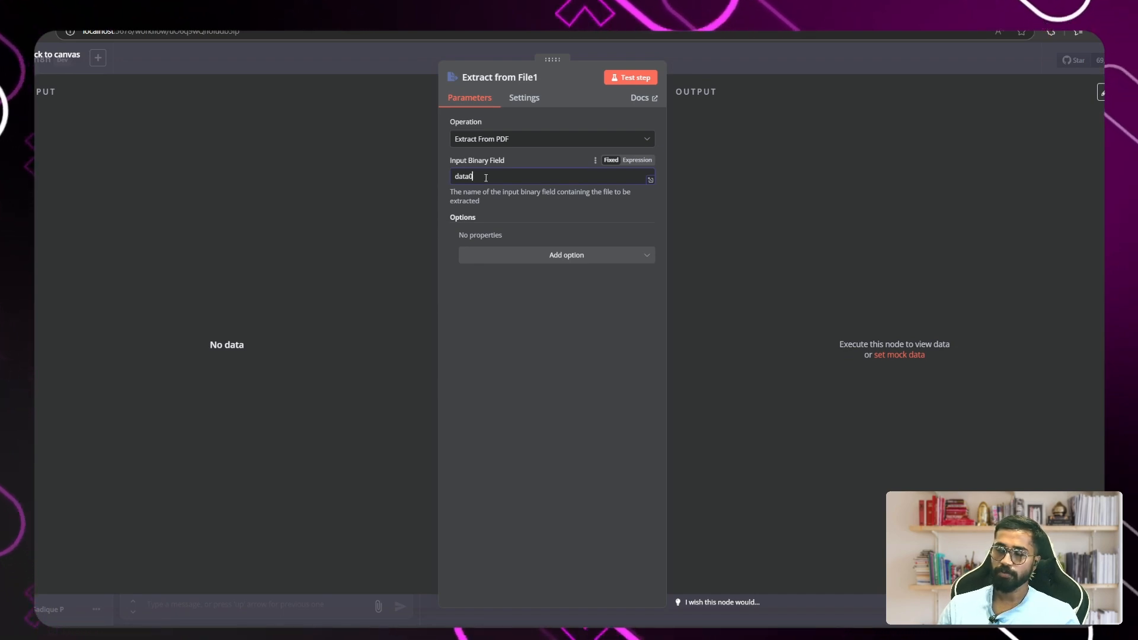
pyautogui.moveTo(485, 178); pyautogui.dragTo(444, 182)
pyautogui.press('Escape')
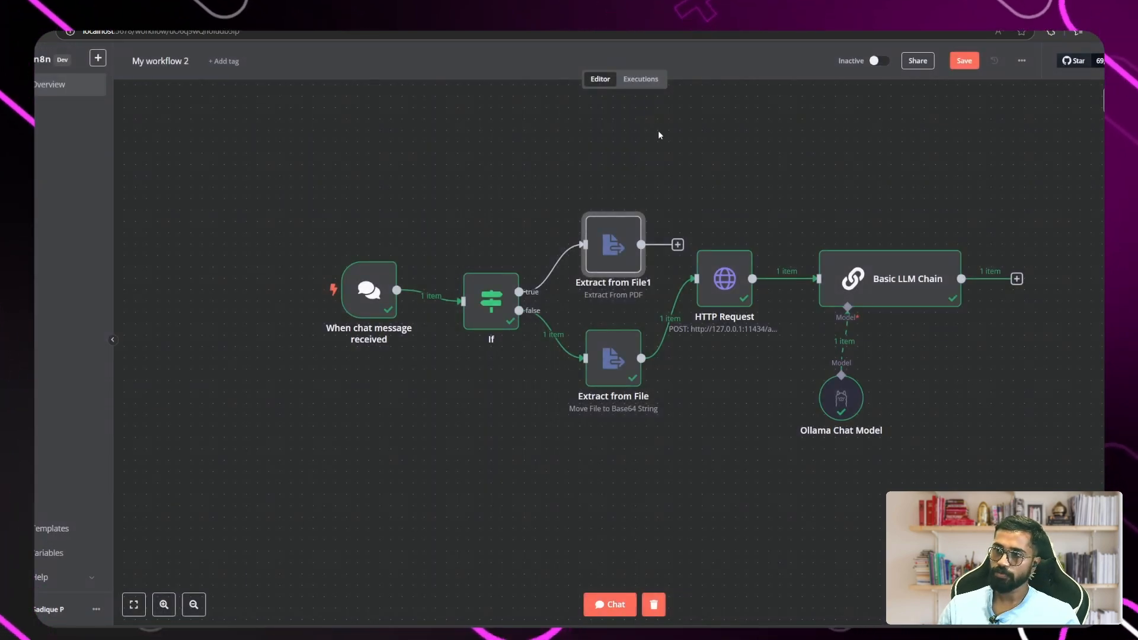
pyautogui.moveTo(621, 246); pyautogui.dragTo(591, 170)
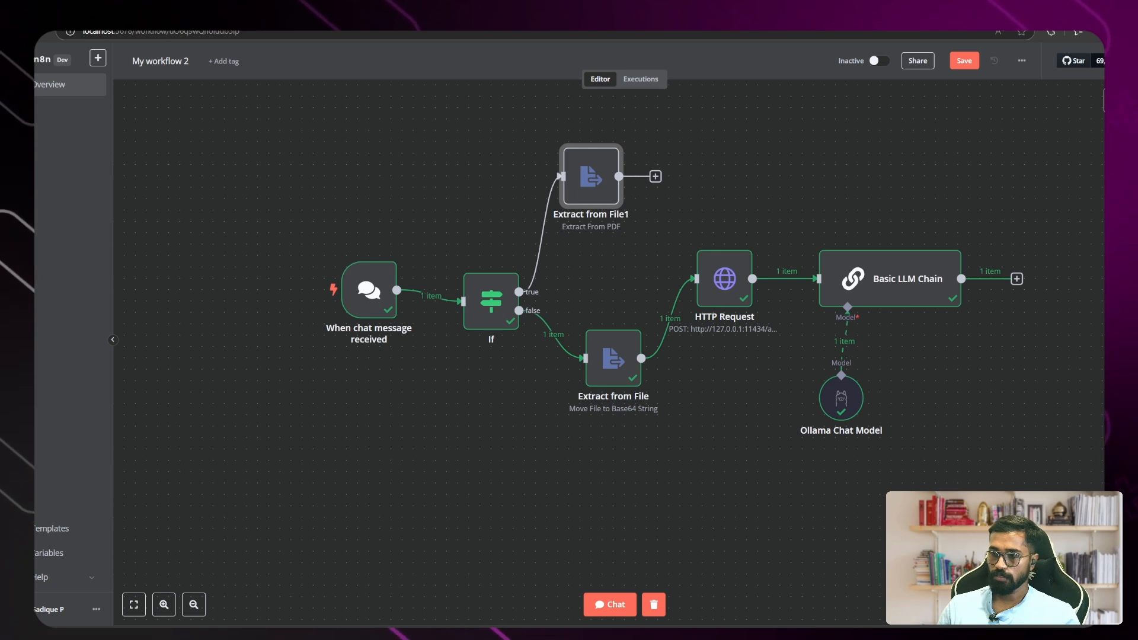
# Open the chat and send "whats in this" with Kseb-Vadaka-House-Bill.pdf from the Desktop attached.
pyautogui.click(607, 616)
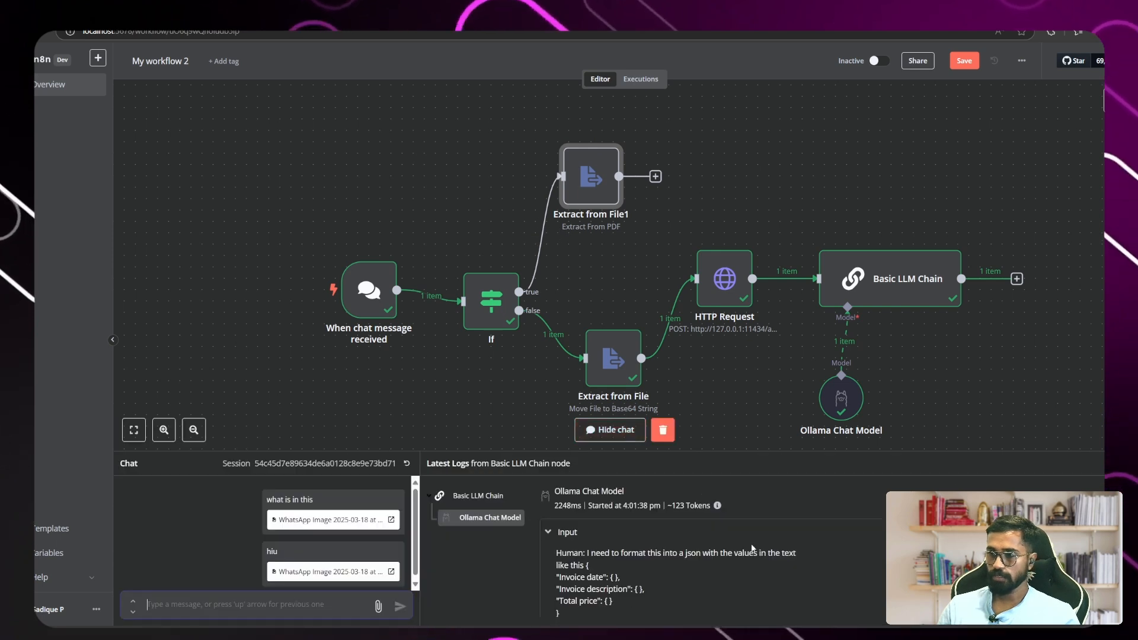
pyautogui.click(378, 606)
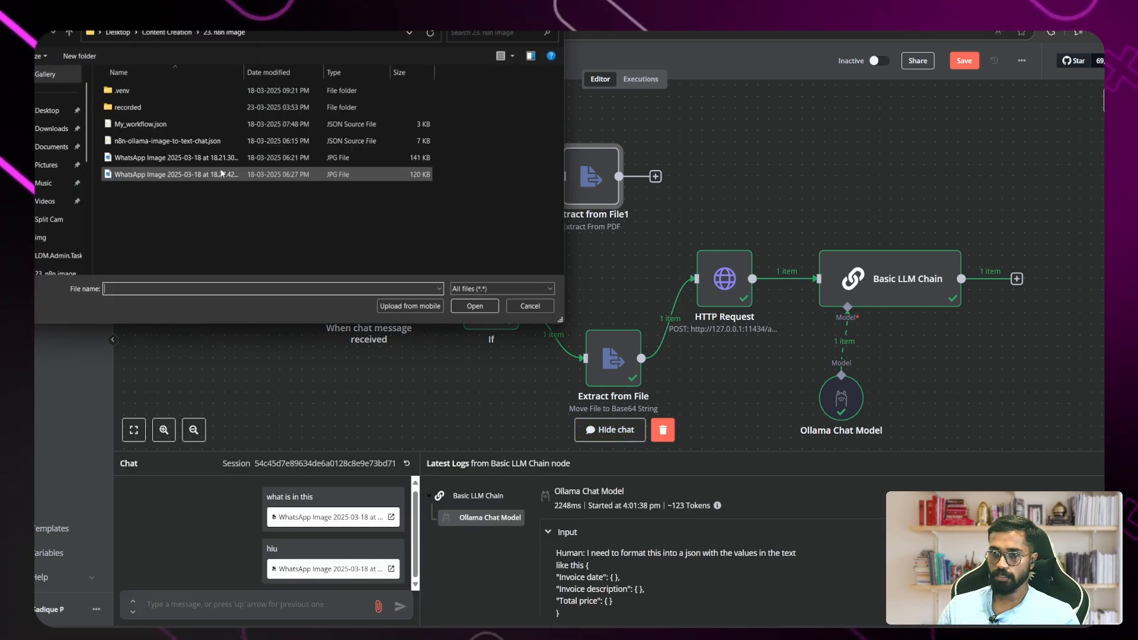
pyautogui.click(47, 110)
pyautogui.doubleClick(168, 225)
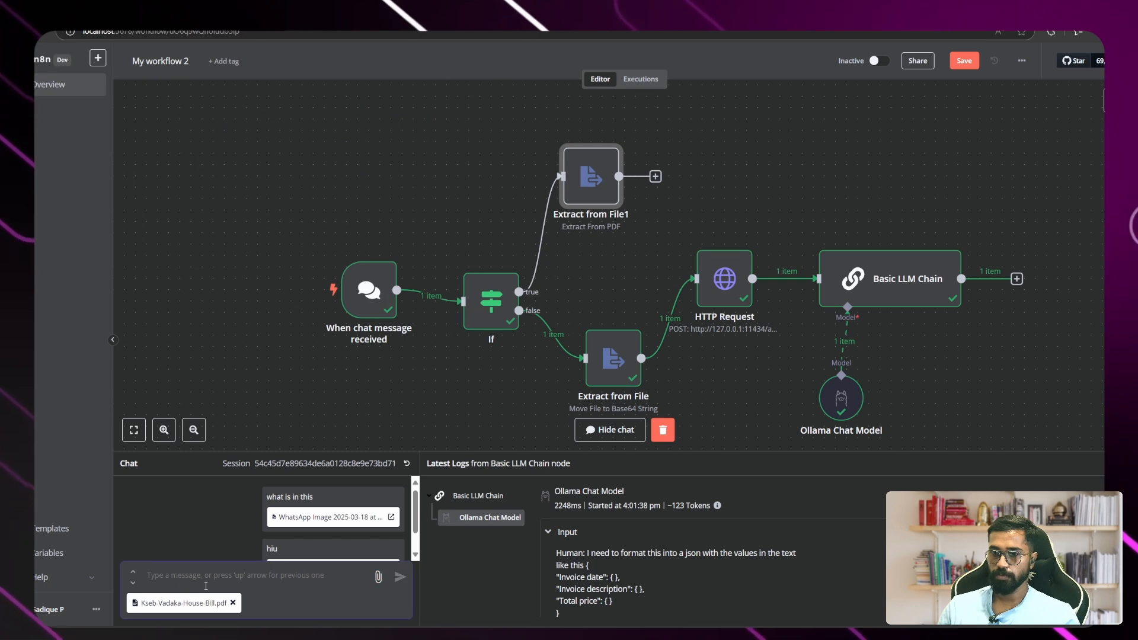
pyautogui.write('whats i')
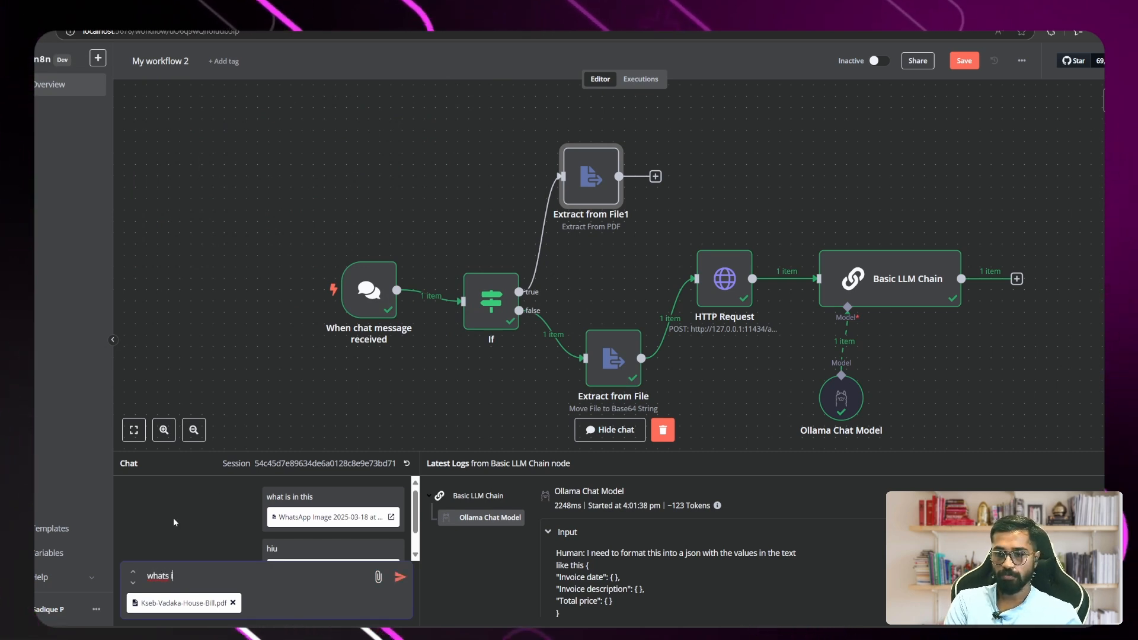
pyautogui.write('n this')
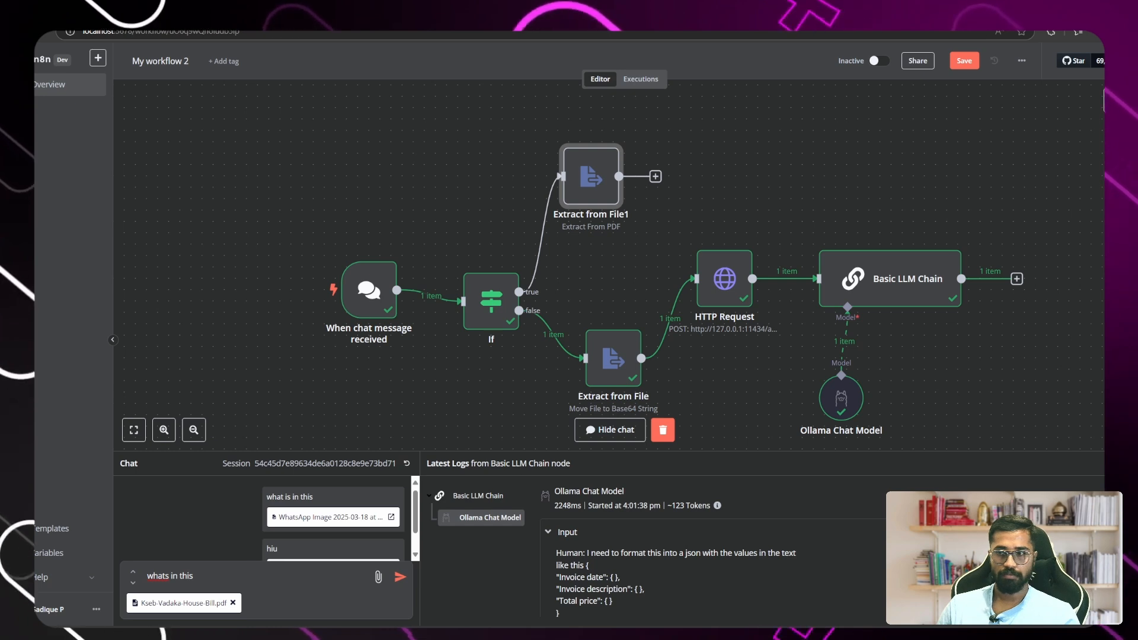
pyautogui.press('Return')
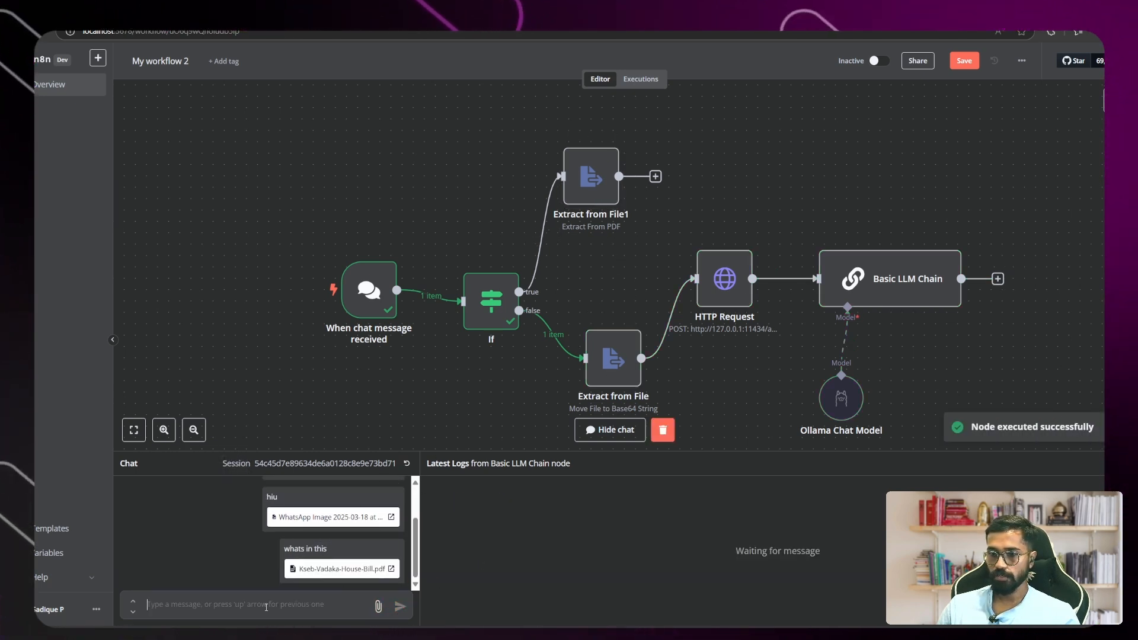
# Attach Kseb-Vadaka-House-Bill.pdf again and send it with the message "what in".
pyautogui.click(378, 606)
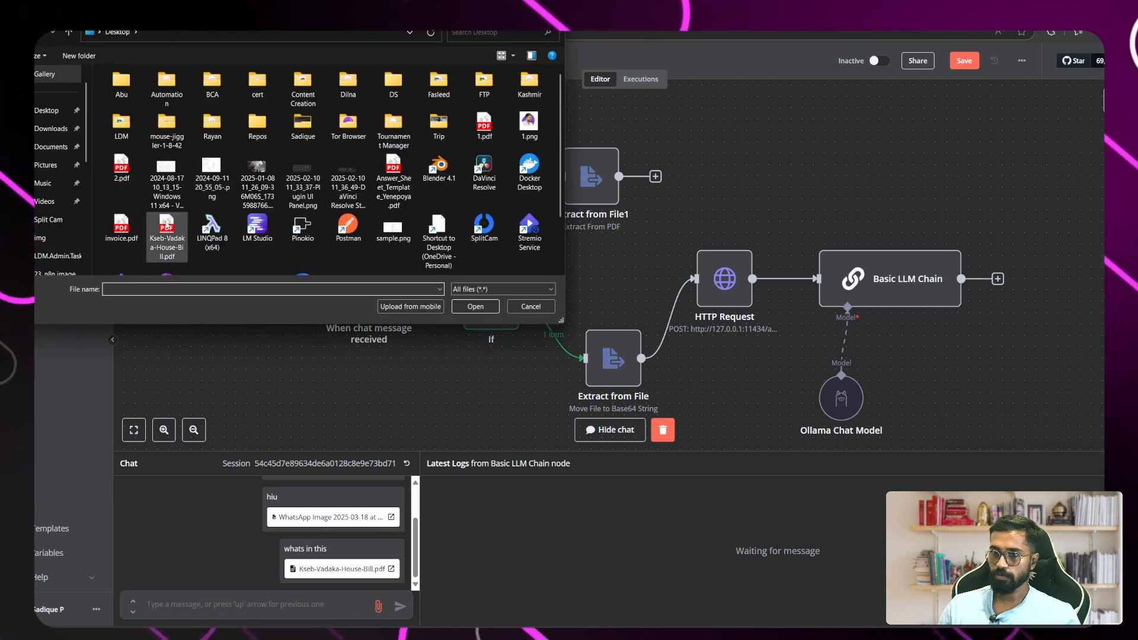
pyautogui.doubleClick(167, 225)
pyautogui.write('wha')
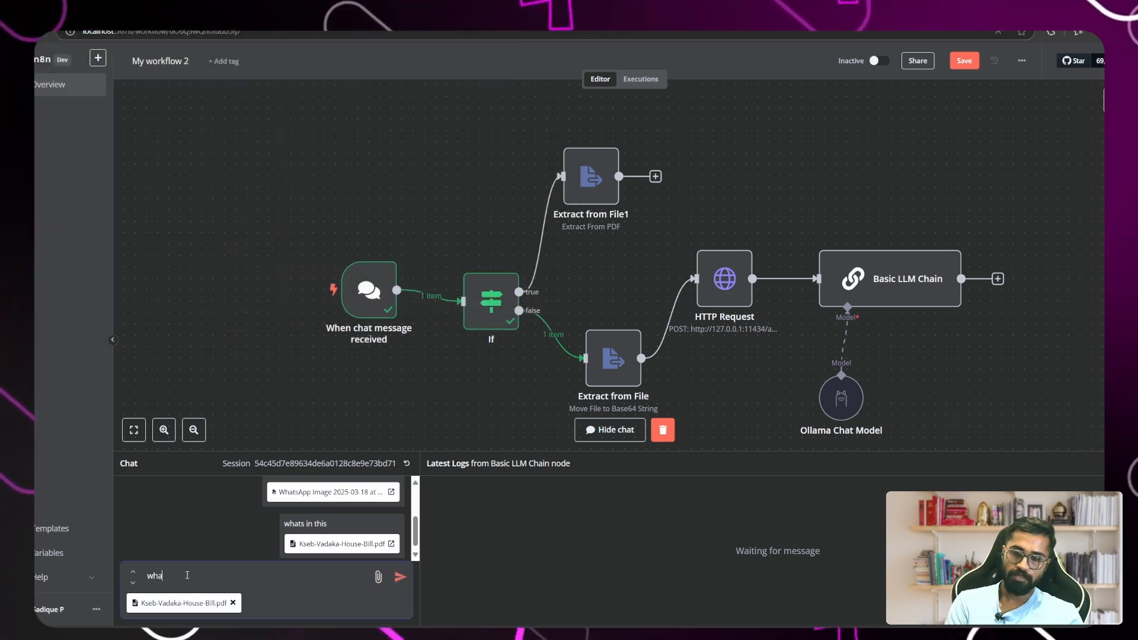
pyautogui.write('t in')
pyautogui.press('Return')
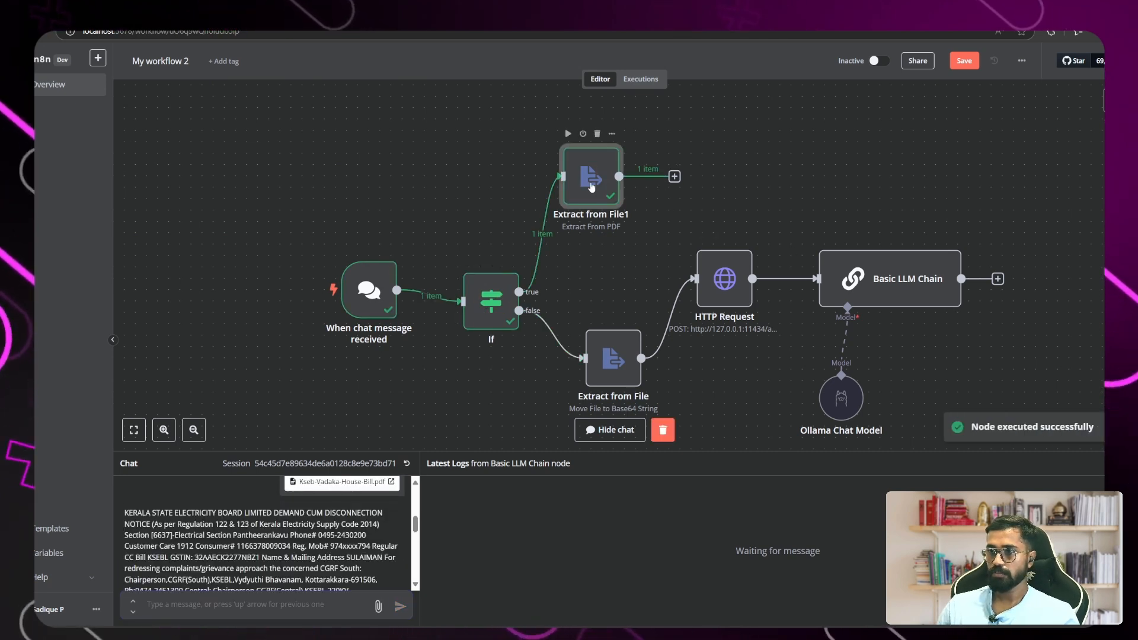
# Examine the PDF extraction node's binary input and extracted text output, and return to the canvas.
pyautogui.doubleClick(601, 190)
pyautogui.doubleClick(37, 150)
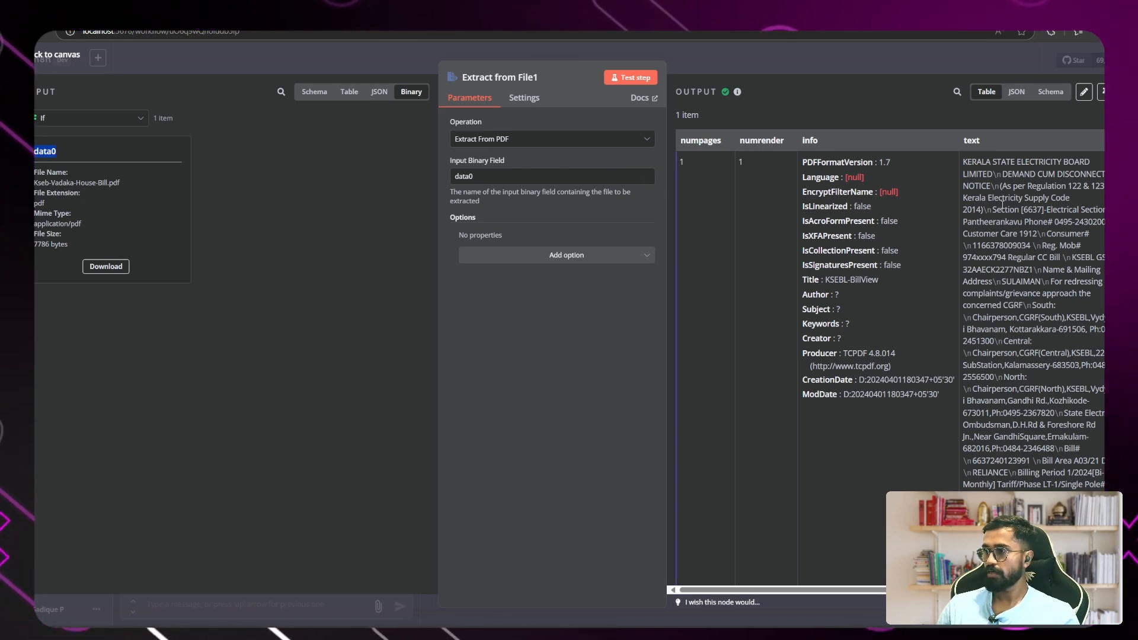
pyautogui.scroll(-5, 1021, 323)
pyautogui.scroll(2, 1021, 324)
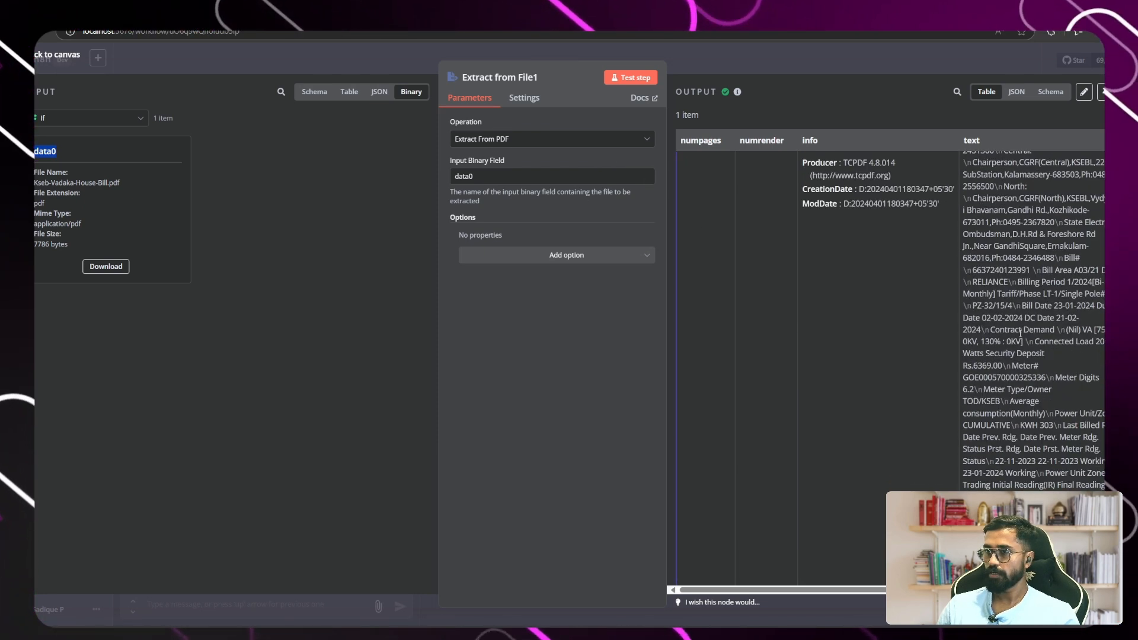
pyautogui.click(66, 55)
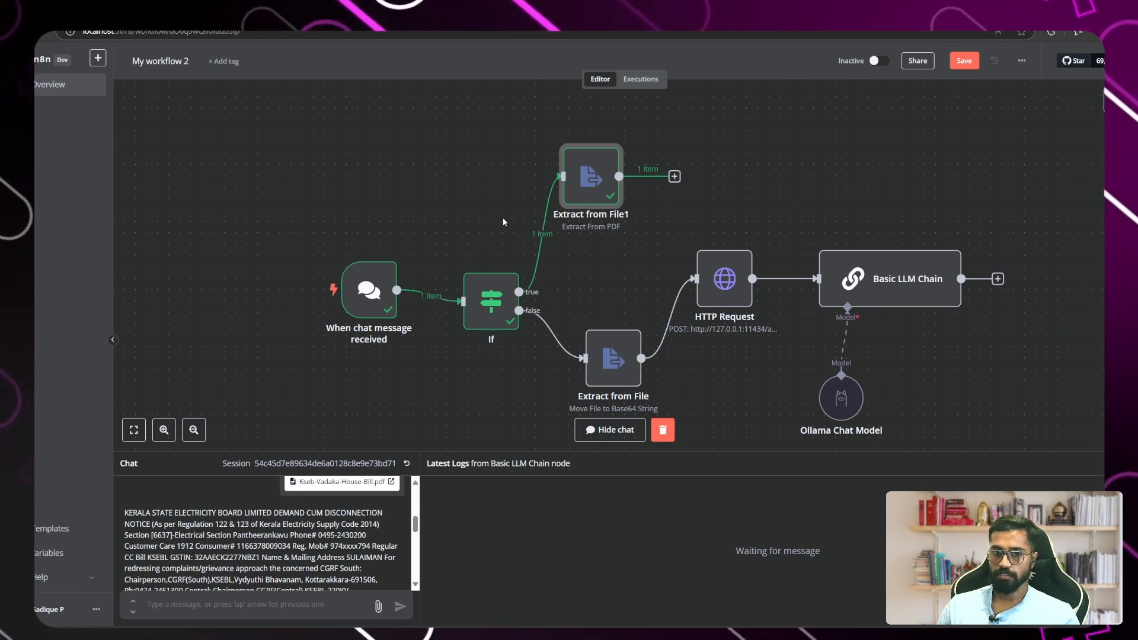
# Add a Basic LLM Chain after the PDF extraction node and set its prompt source to Define below.
pyautogui.click(674, 176)
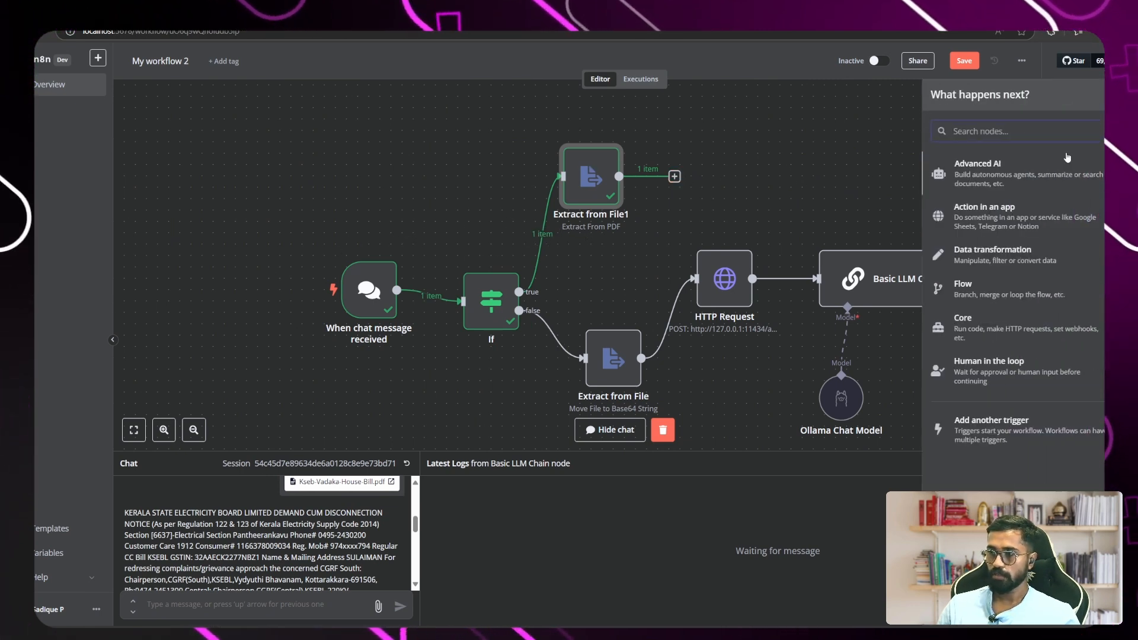
pyautogui.write('basic')
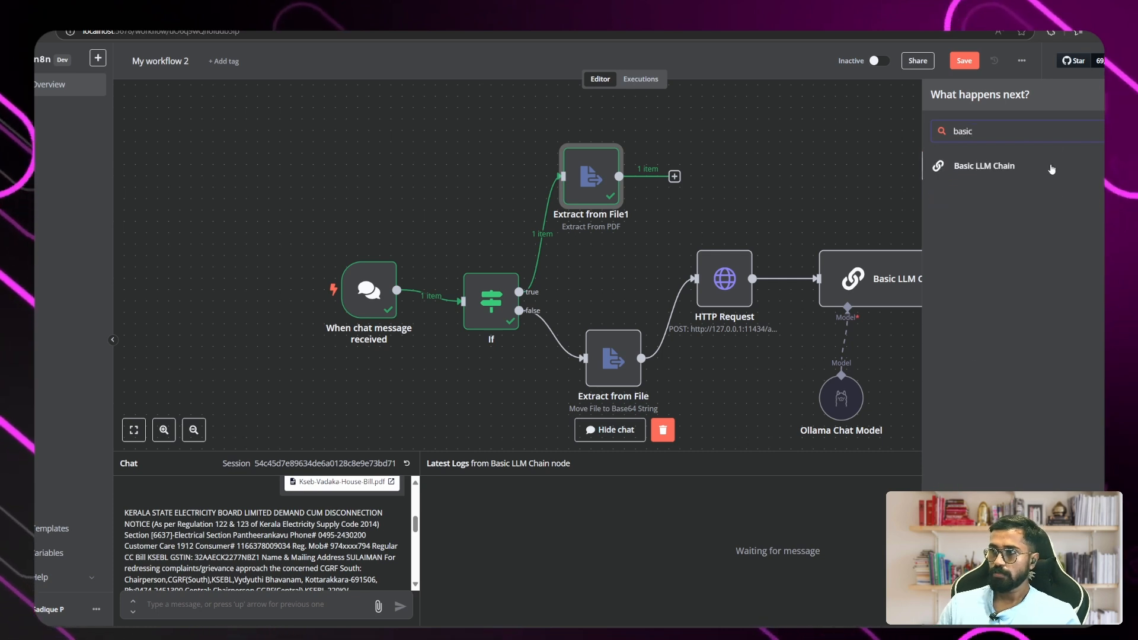
pyautogui.click(1044, 167)
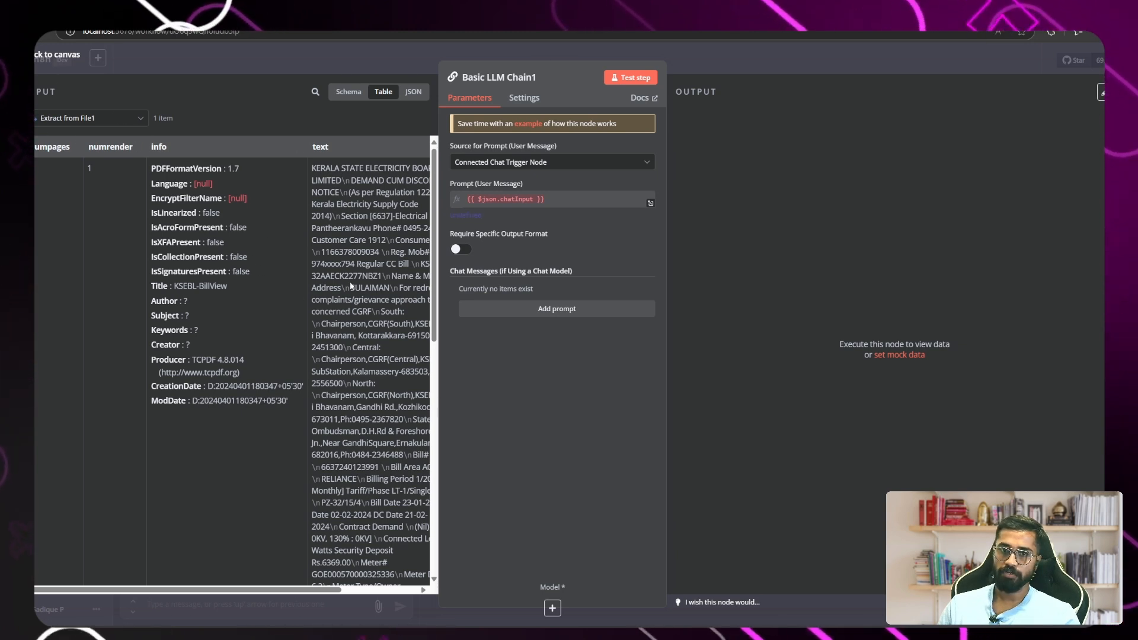
pyautogui.click(528, 162)
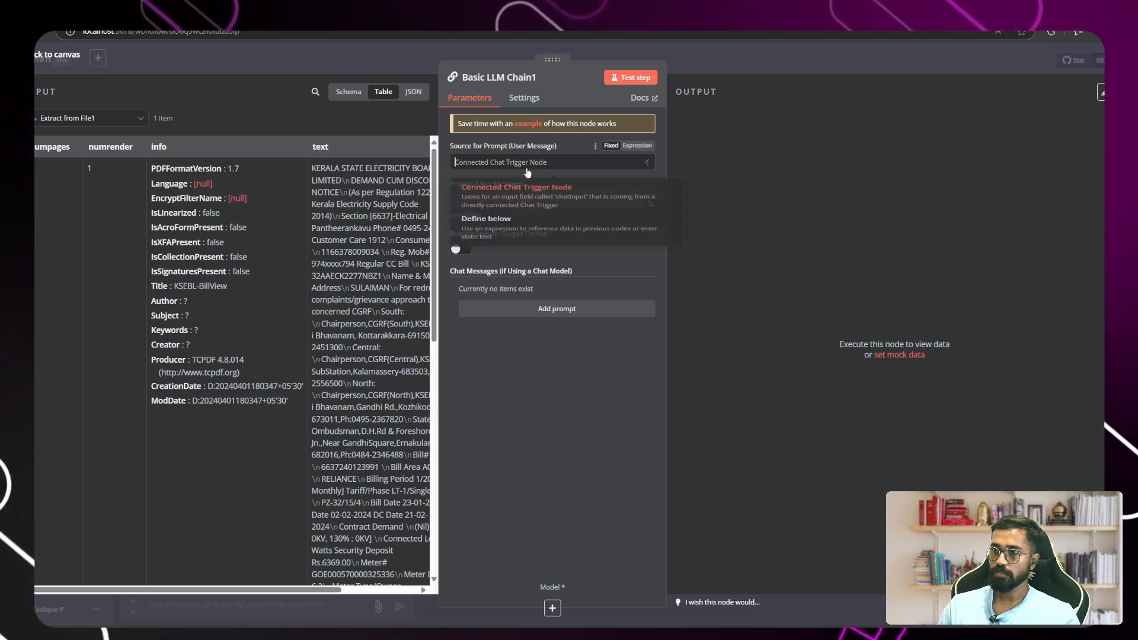
pyautogui.click(504, 228)
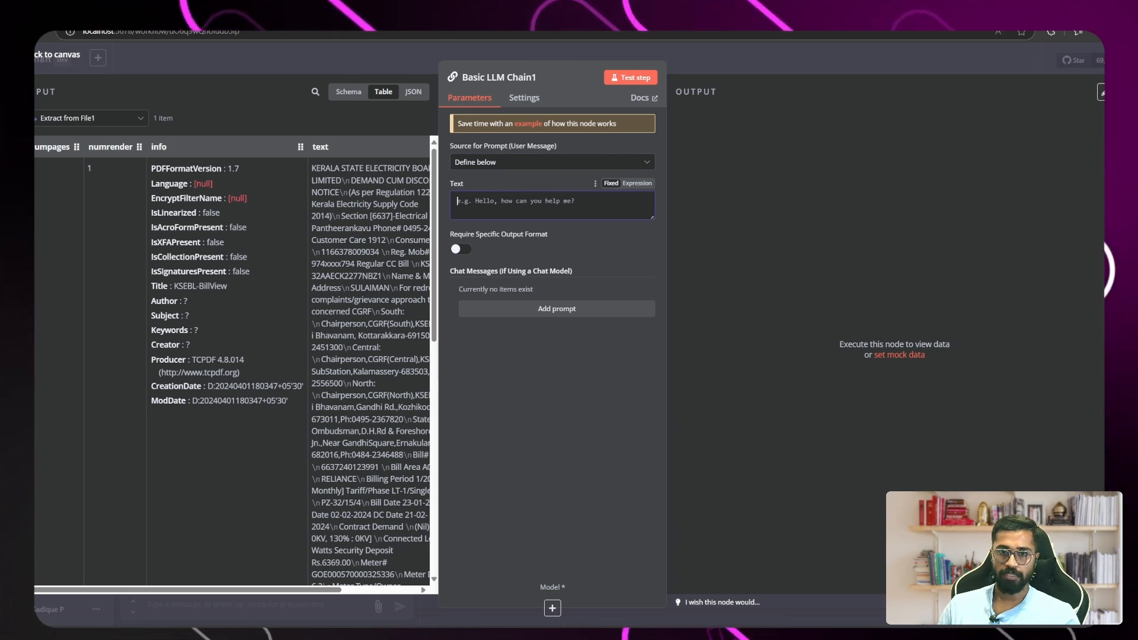
# Fill the chain's prompt text with the copied "Given the following invoice inside <invoice> XML tags" extraction prompt and make it an expression.
pyautogui.hotkey('alt', 'Tab')
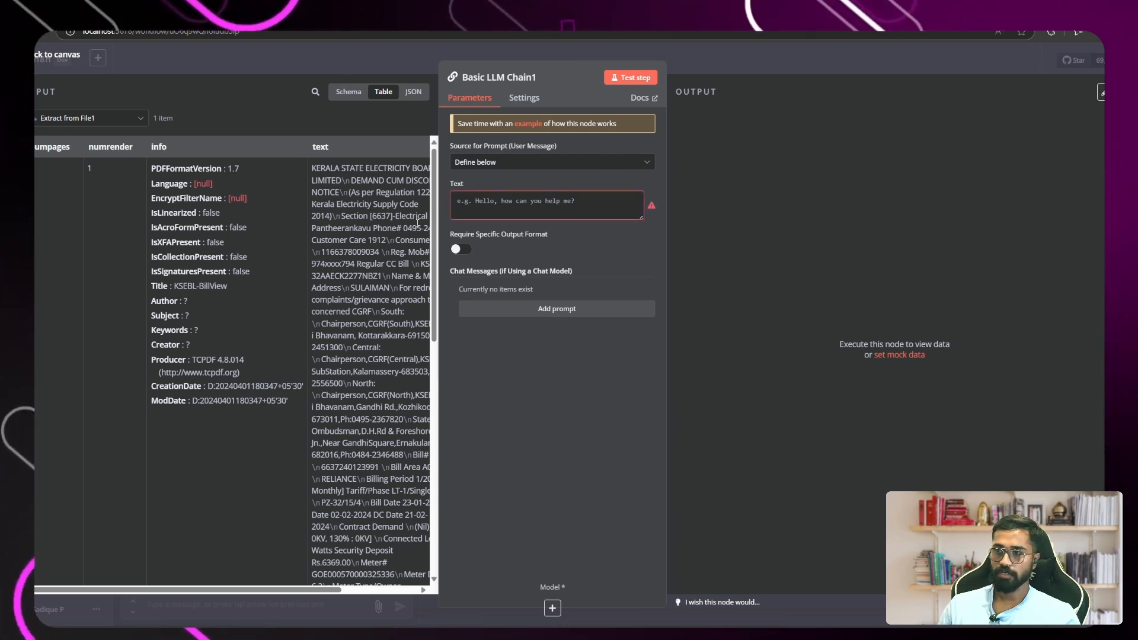
pyautogui.click(608, 210)
pyautogui.hotkey('ctrl', 'v')
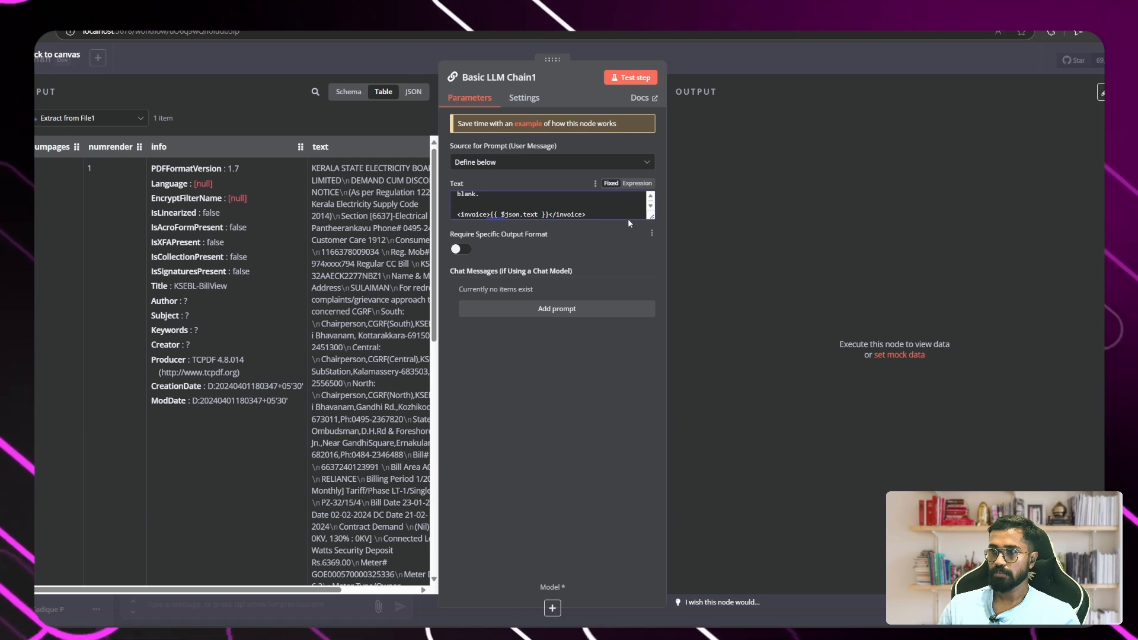
pyautogui.scroll(3, 595, 211)
pyautogui.click(636, 184)
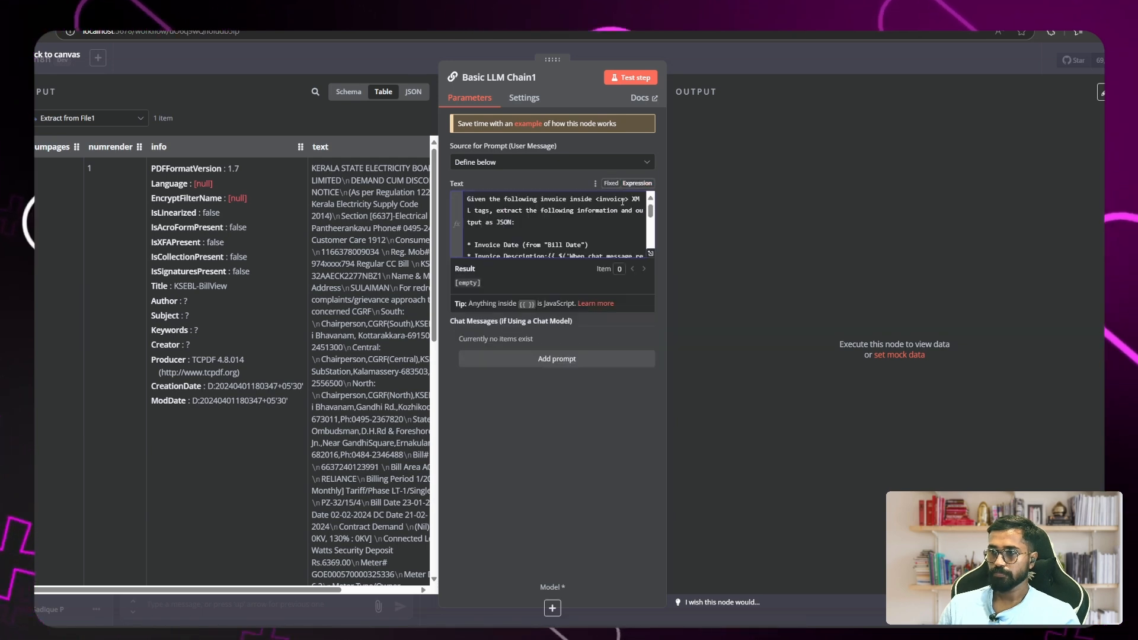
# Delete the "Fichero" Google Drive HYPERLINK line from the extraction prompt.
pyautogui.scroll(-3, 560, 238)
pyautogui.scroll(-1, 560, 238)
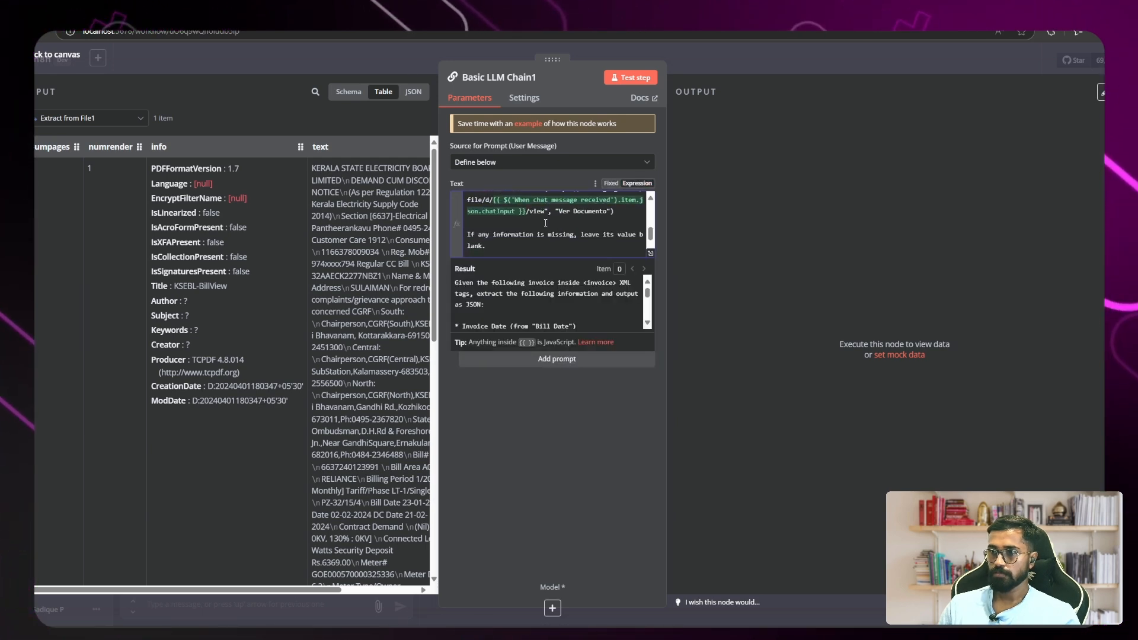
pyautogui.moveTo(613, 212); pyautogui.dragTo(468, 201)
pyautogui.scroll(1, 493, 236)
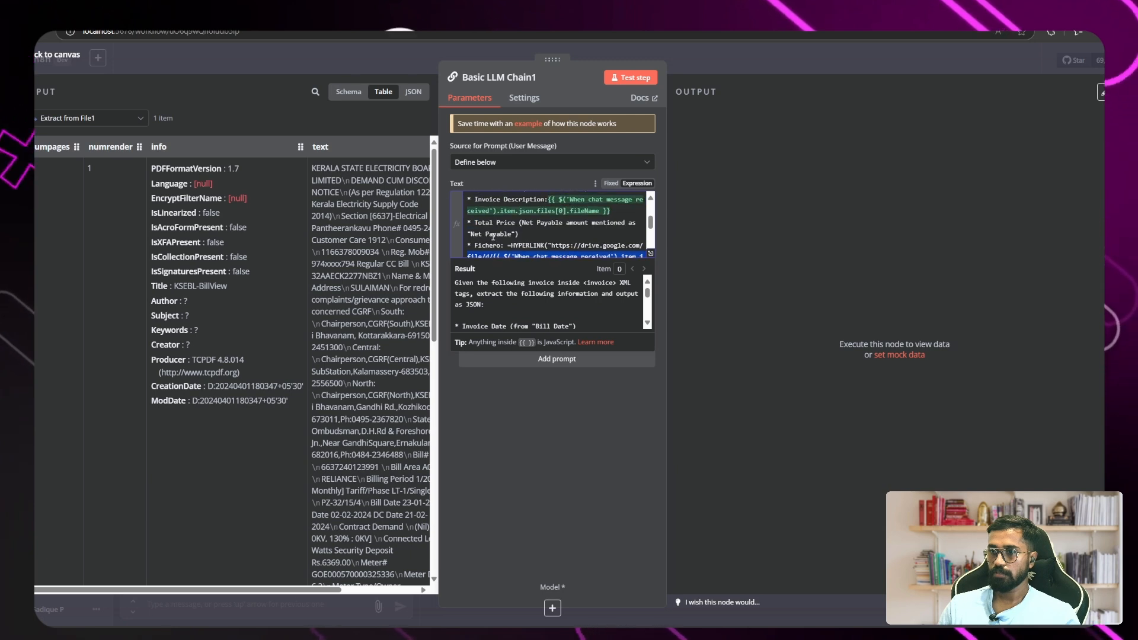
pyautogui.moveTo(472, 245); pyautogui.dragTo(468, 245)
pyautogui.press('BackSpace')
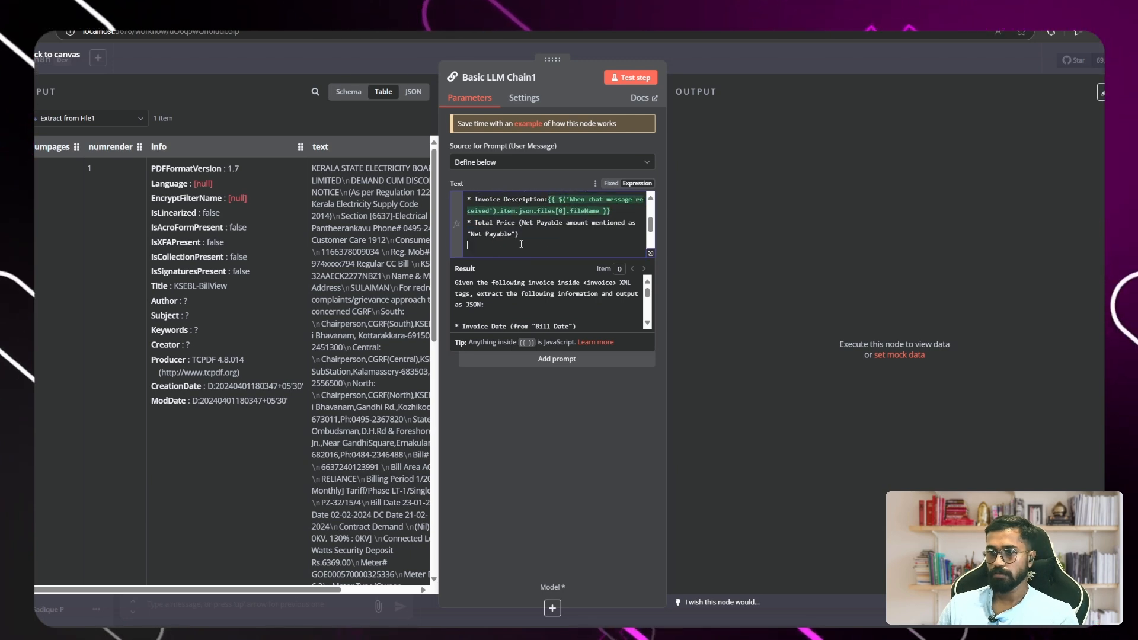
# Review the requested invoice fields and the resolved prompt in the expanded expression editor, and return to the canvas.
pyautogui.click(650, 253)
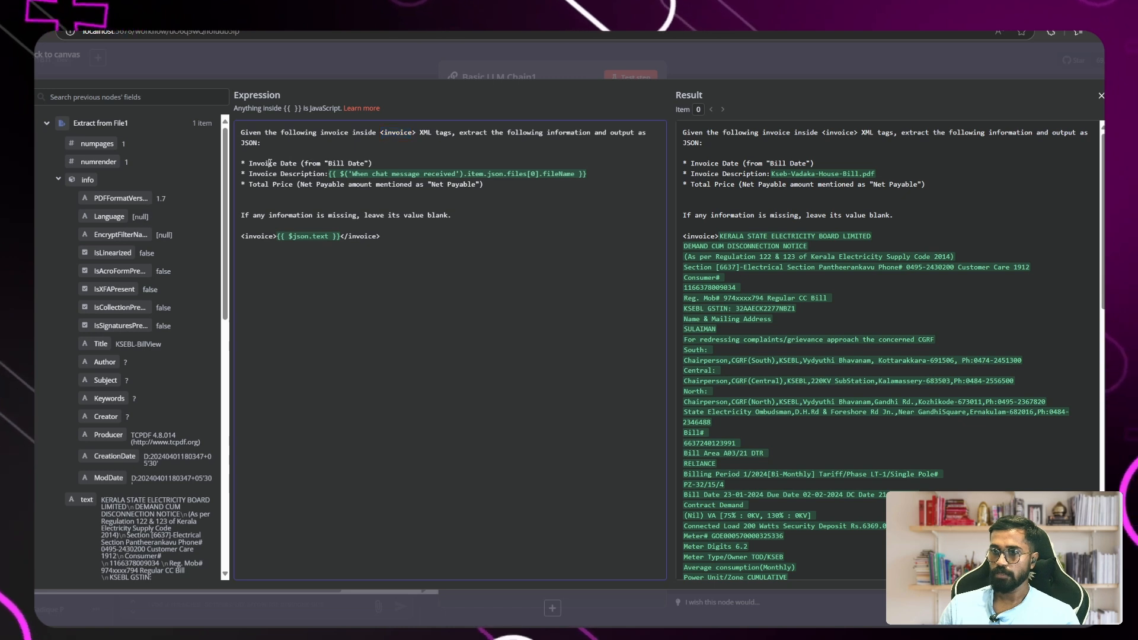
pyautogui.moveTo(270, 163); pyautogui.dragTo(300, 186)
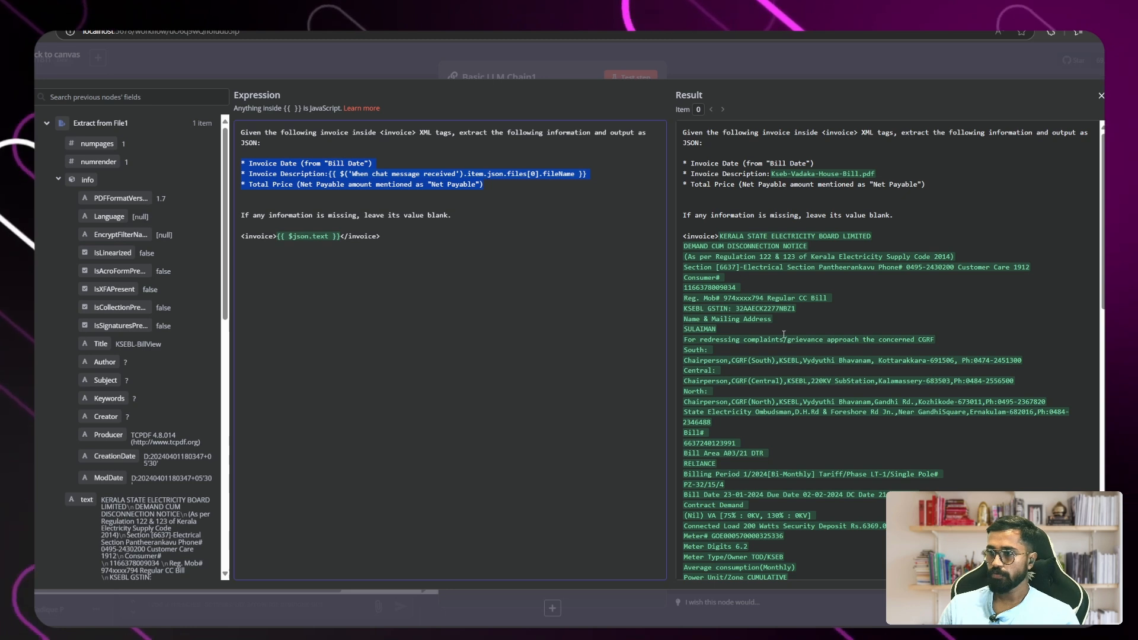
pyautogui.scroll(-5, 784, 335)
pyautogui.scroll(5, 771, 368)
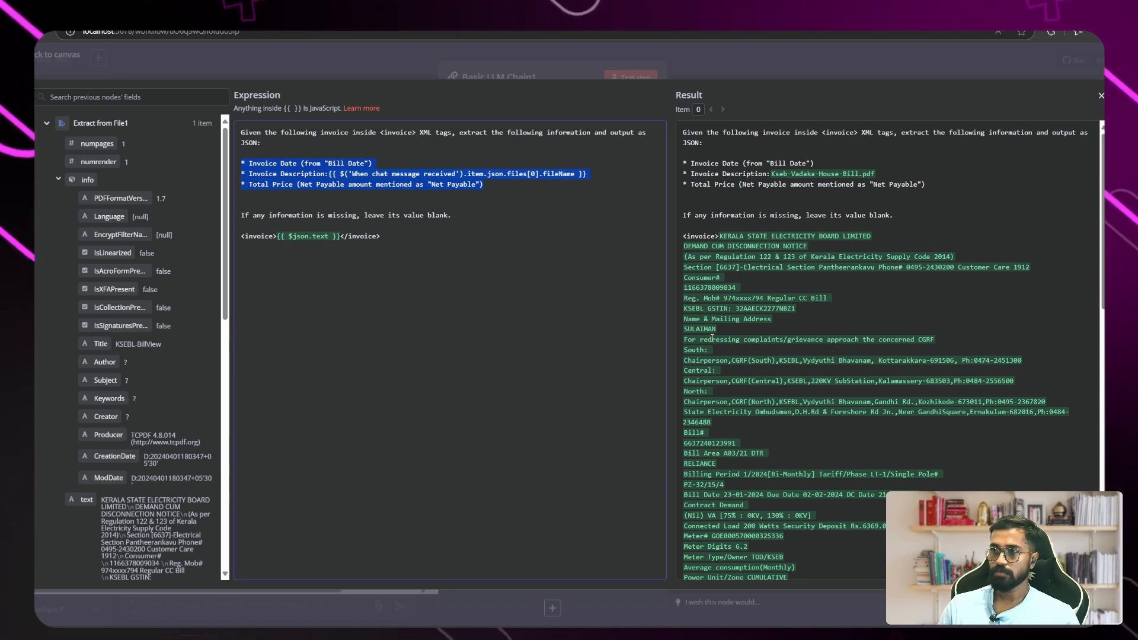
pyautogui.moveTo(683, 132); pyautogui.dragTo(745, 454)
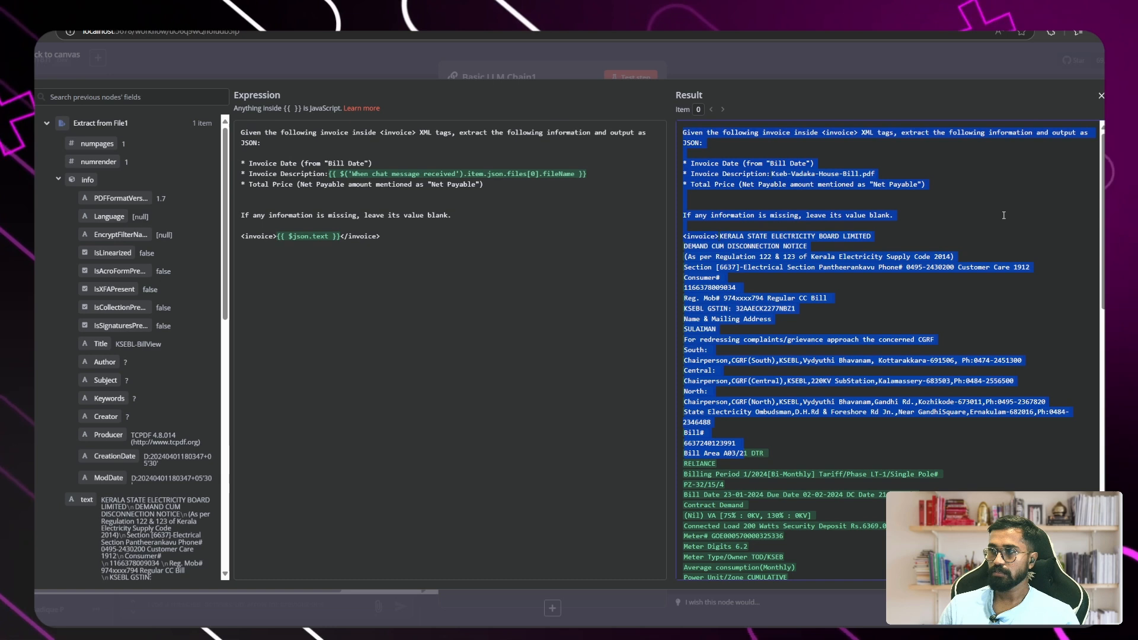
pyautogui.click(1101, 96)
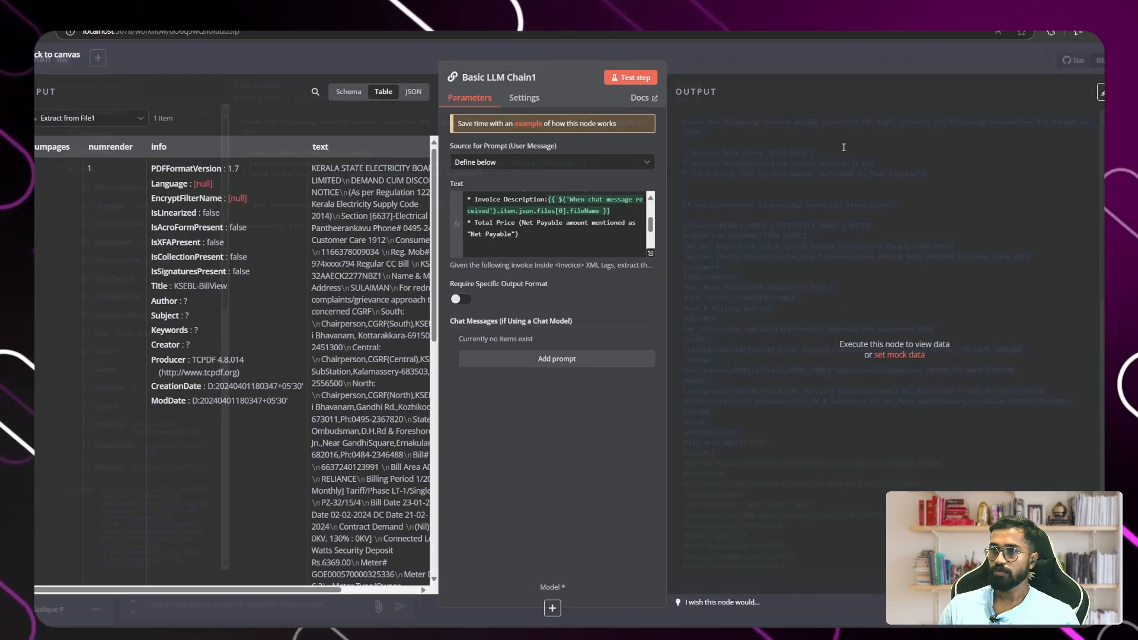
pyautogui.click(63, 57)
# Reposition the HTTP Request and Basic LLM Chain1 nodes, and attach an Ollama Chat Model using gemma3:1b to Basic LLM Chain1.
pyautogui.moveTo(731, 281); pyautogui.dragTo(731, 339)
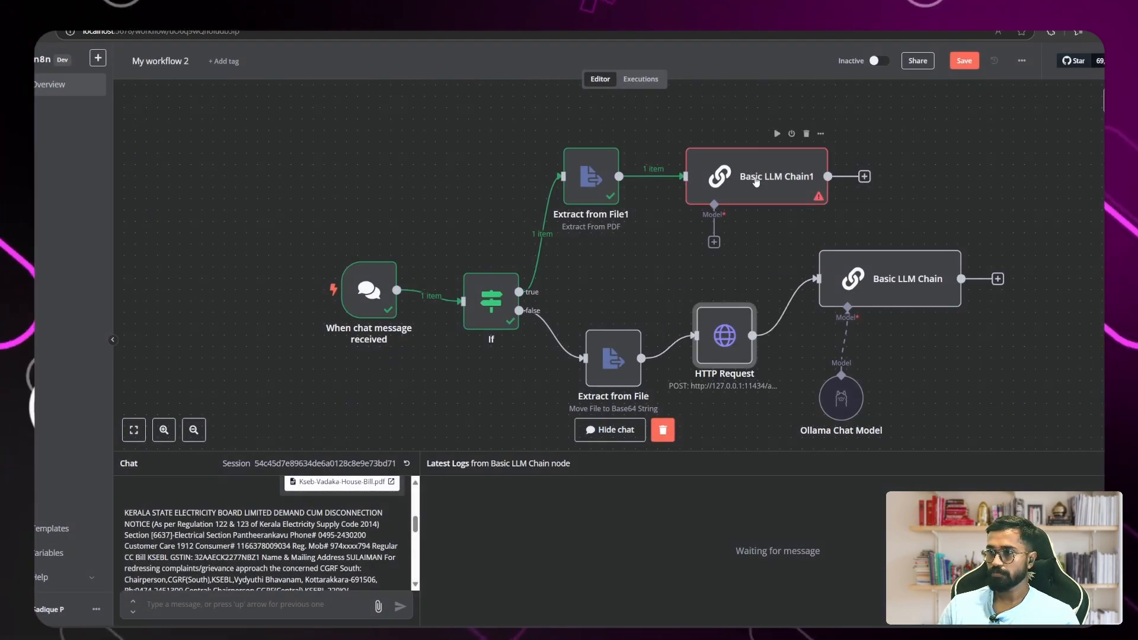
pyautogui.moveTo(756, 181); pyautogui.dragTo(753, 159)
pyautogui.click(714, 219)
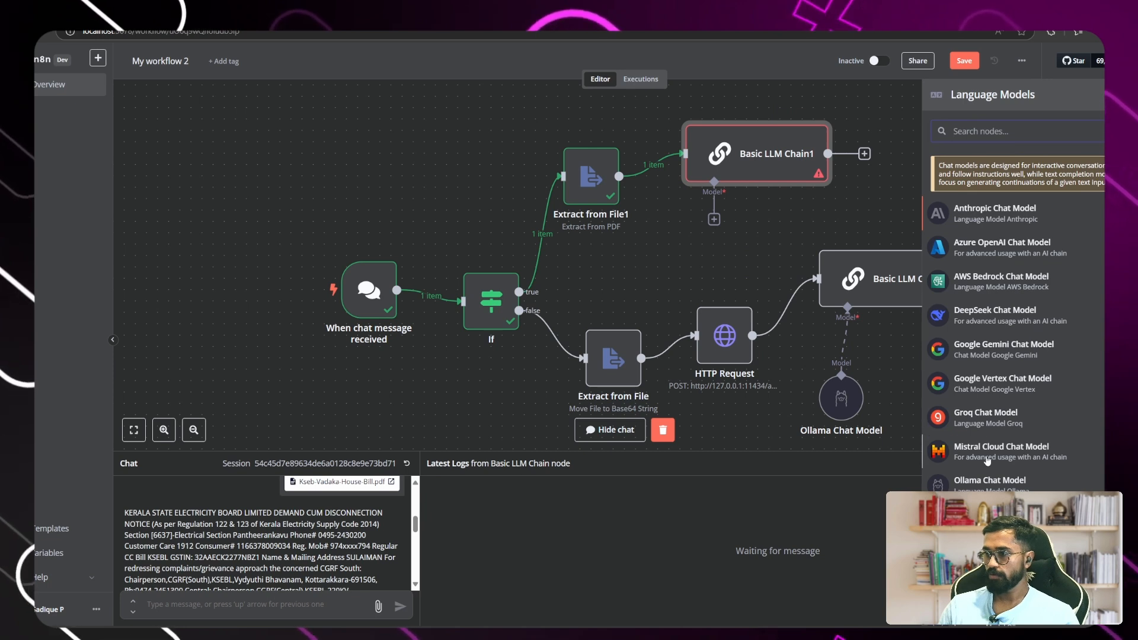
pyautogui.click(996, 475)
pyautogui.click(522, 172)
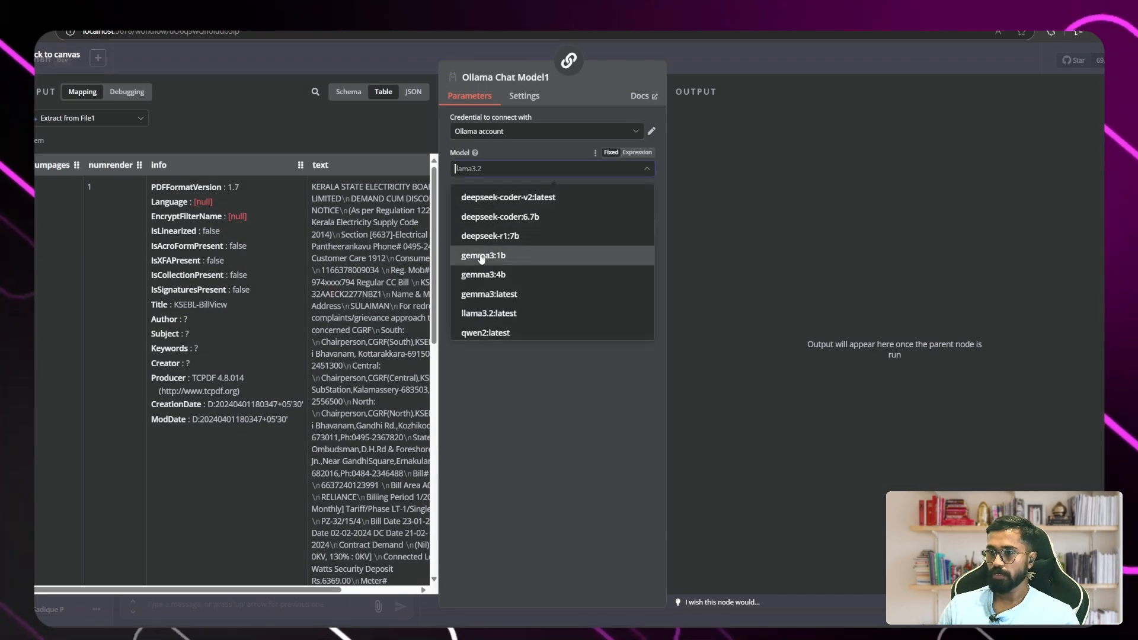
pyautogui.click(483, 274)
pyautogui.click(487, 170)
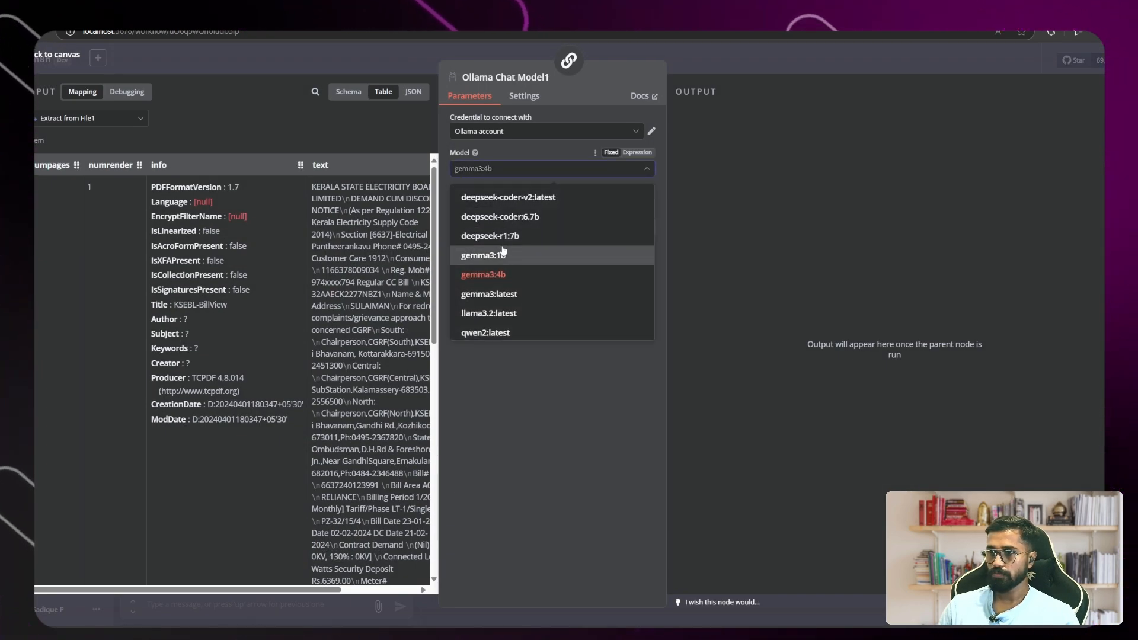
pyautogui.click(483, 254)
pyautogui.click(503, 169)
pyautogui.click(503, 162)
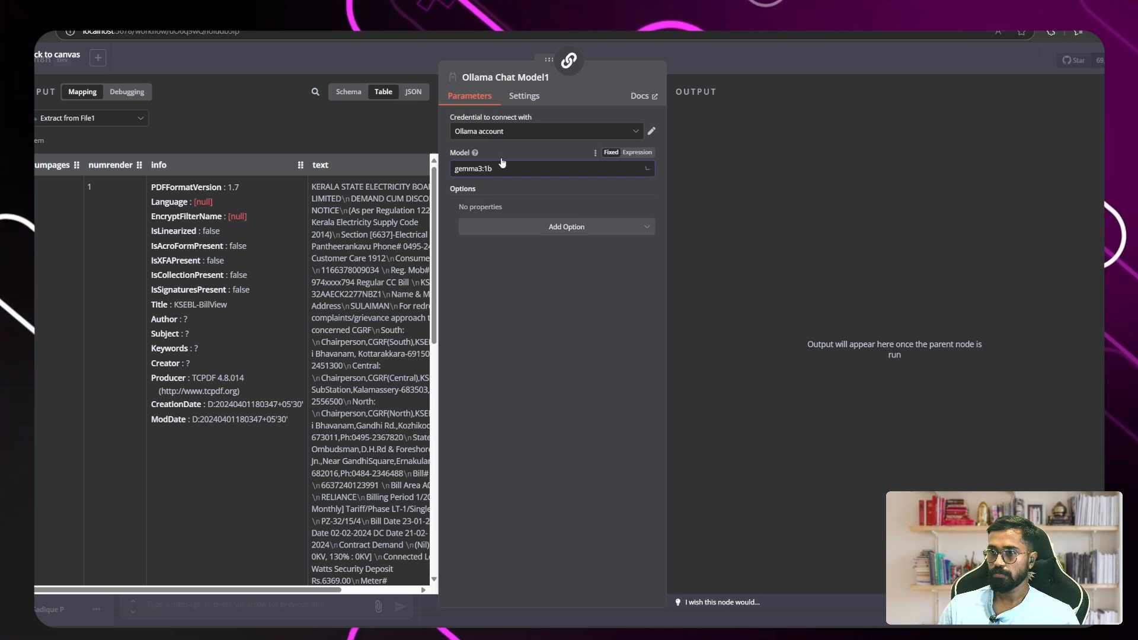
pyautogui.click(57, 59)
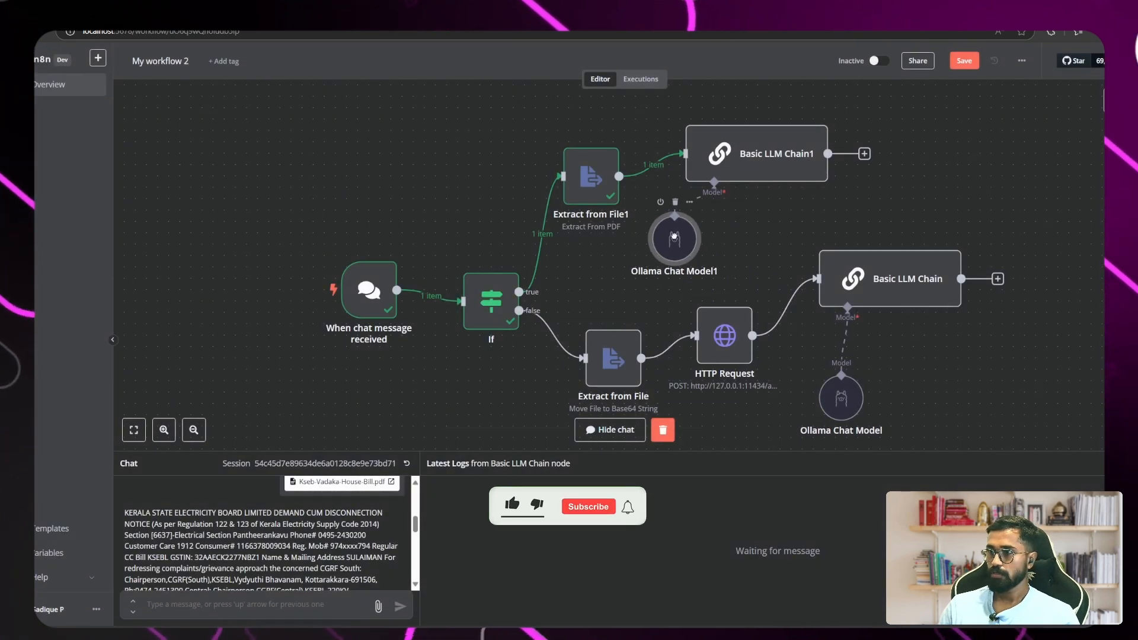
# Shift Ollama Chat Model1 slightly, run Basic LLM Chain1, and check the invoice date and description in its output.
pyautogui.moveTo(674, 236); pyautogui.dragTo(685, 236)
pyautogui.click(777, 111)
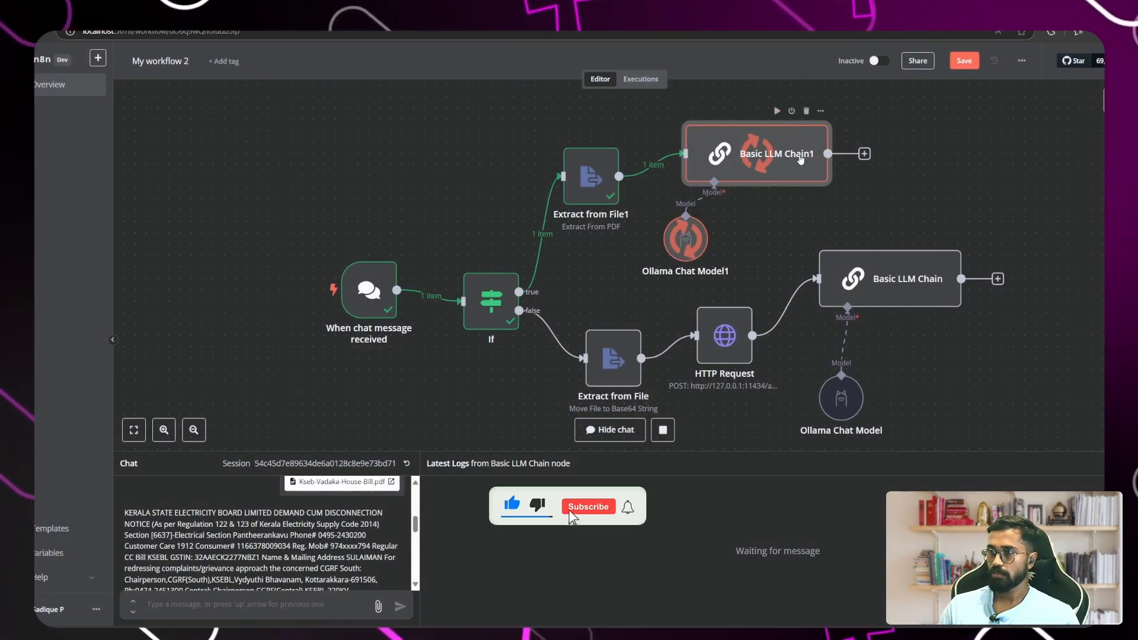
pyautogui.doubleClick(800, 159)
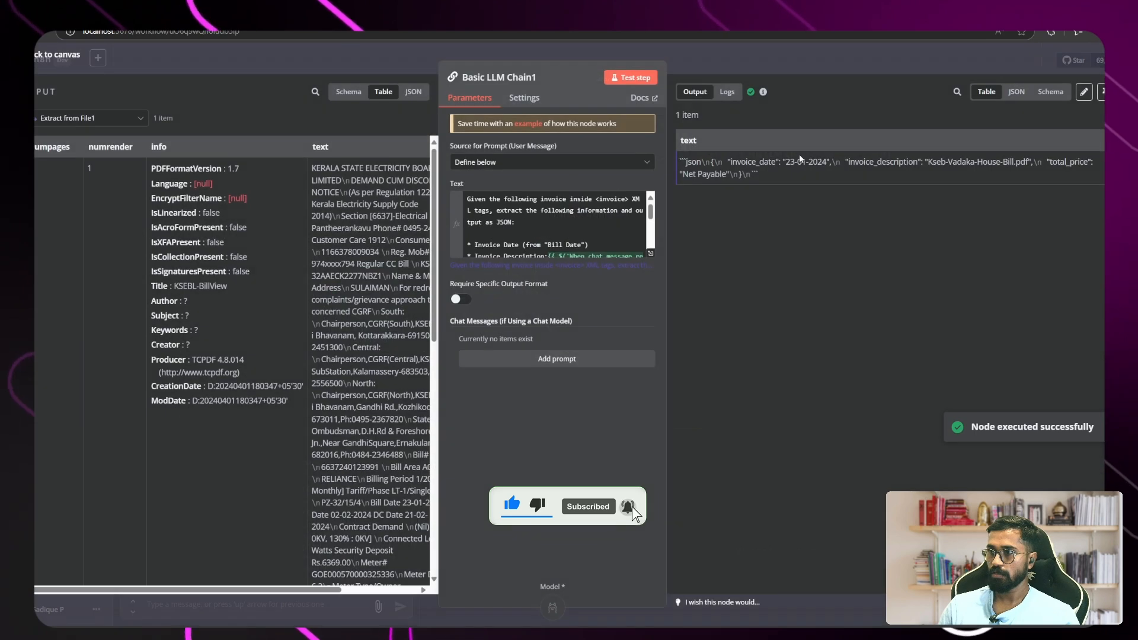
pyautogui.moveTo(784, 162); pyautogui.dragTo(829, 163)
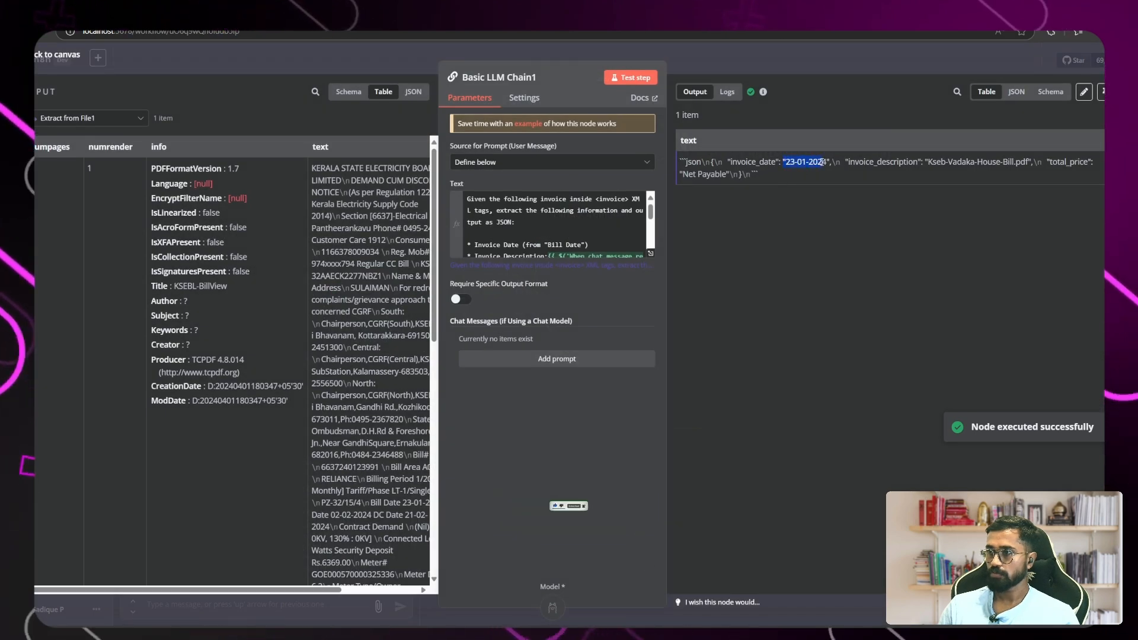
pyautogui.moveTo(927, 163); pyautogui.dragTo(1029, 163)
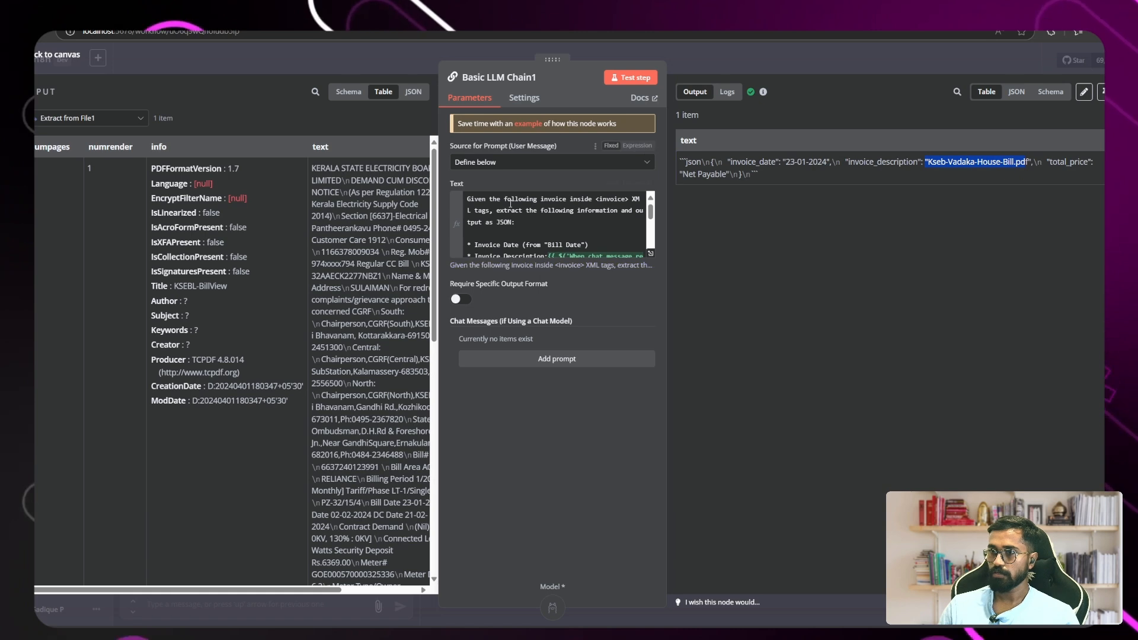
pyautogui.press('Escape')
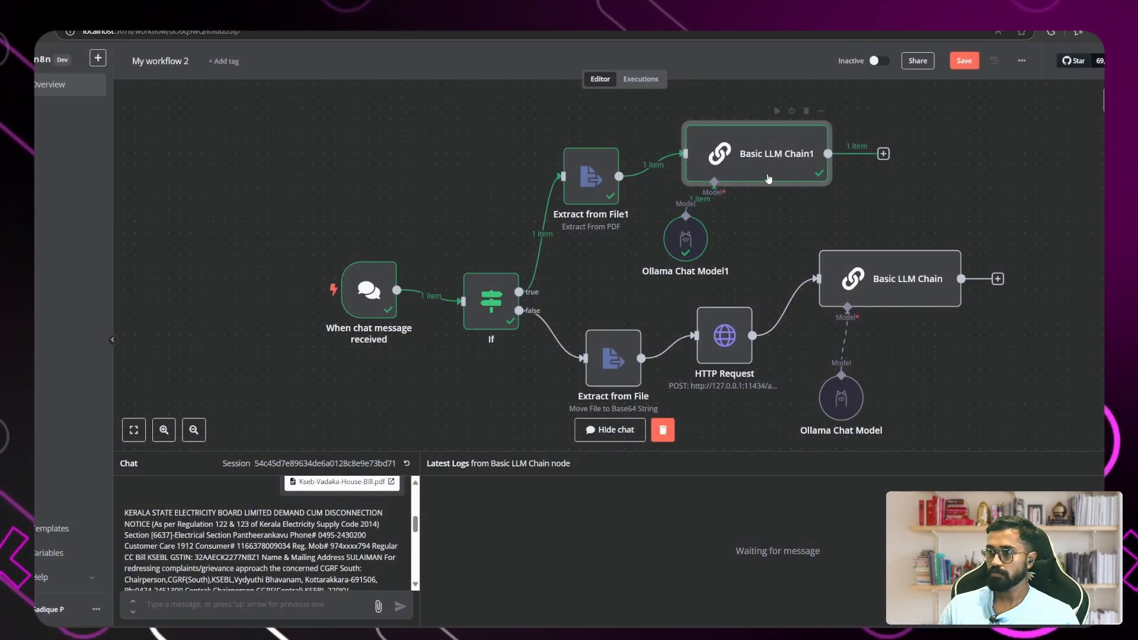
# Change the model of Ollama Chat Model1 to gemma3:4b and return to the canvas.
pyautogui.doubleClick(760, 179)
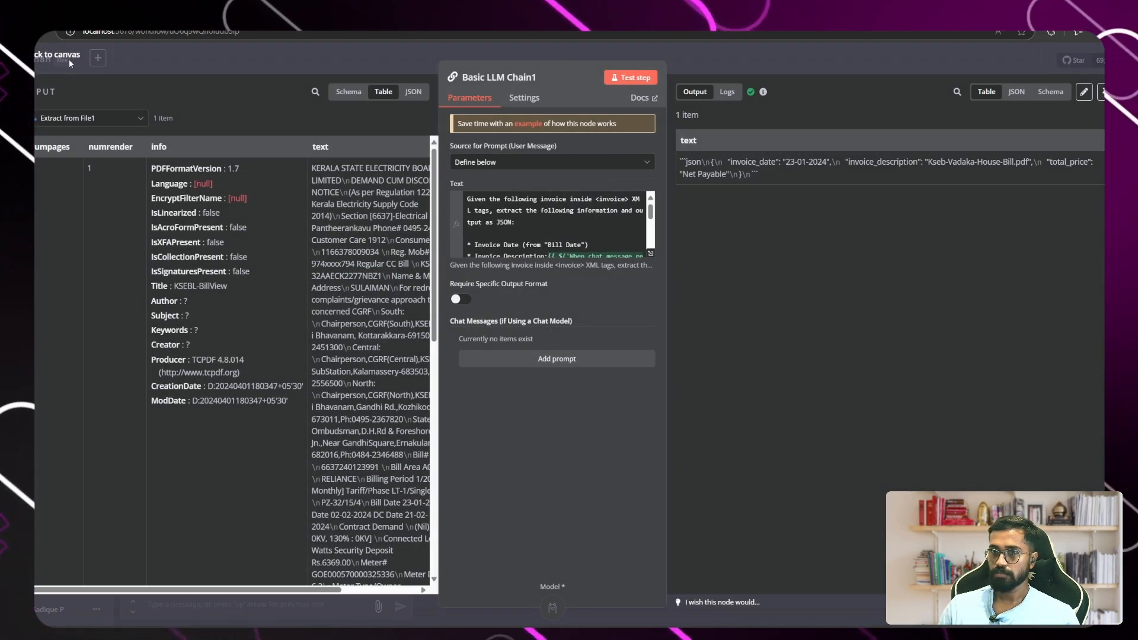
pyautogui.press('Escape')
pyautogui.doubleClick(685, 275)
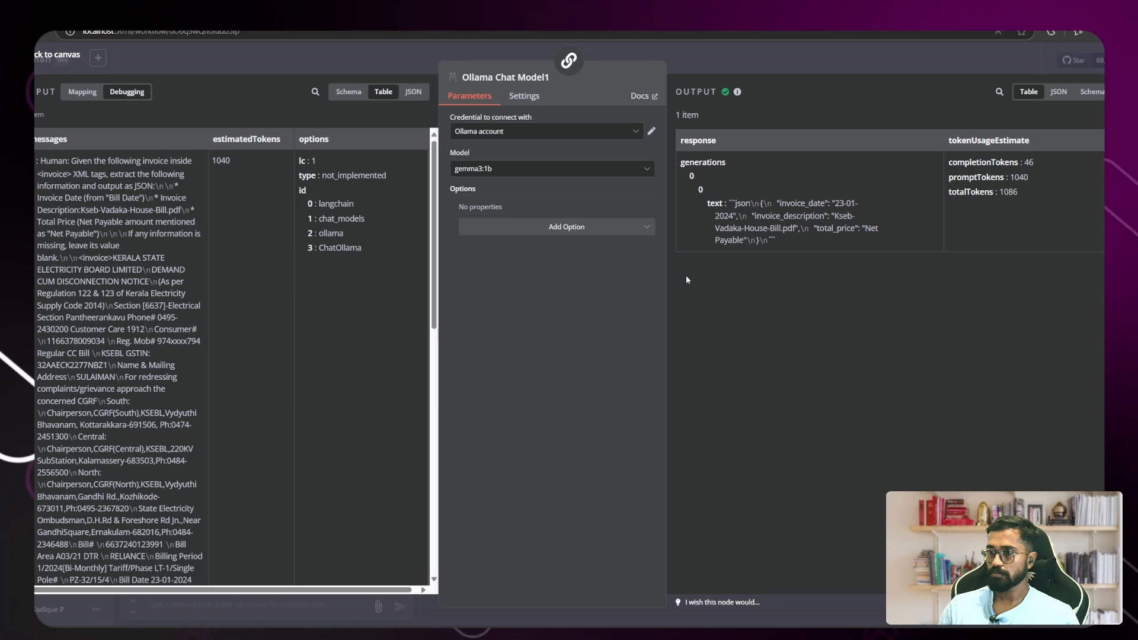
pyautogui.click(489, 169)
pyautogui.click(495, 270)
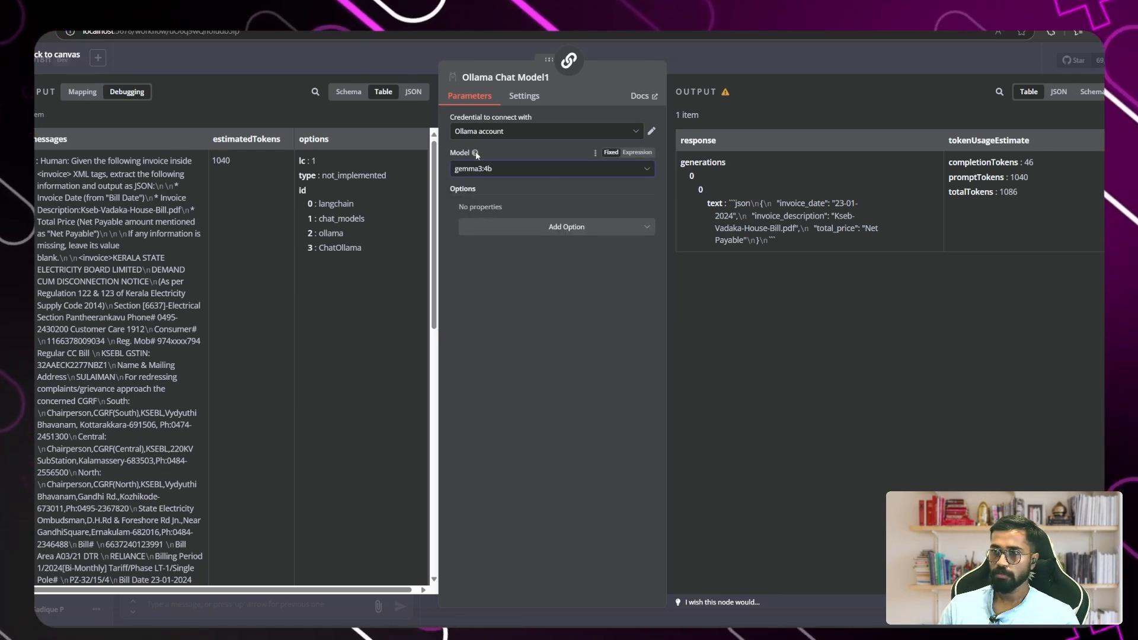
pyautogui.press('Escape')
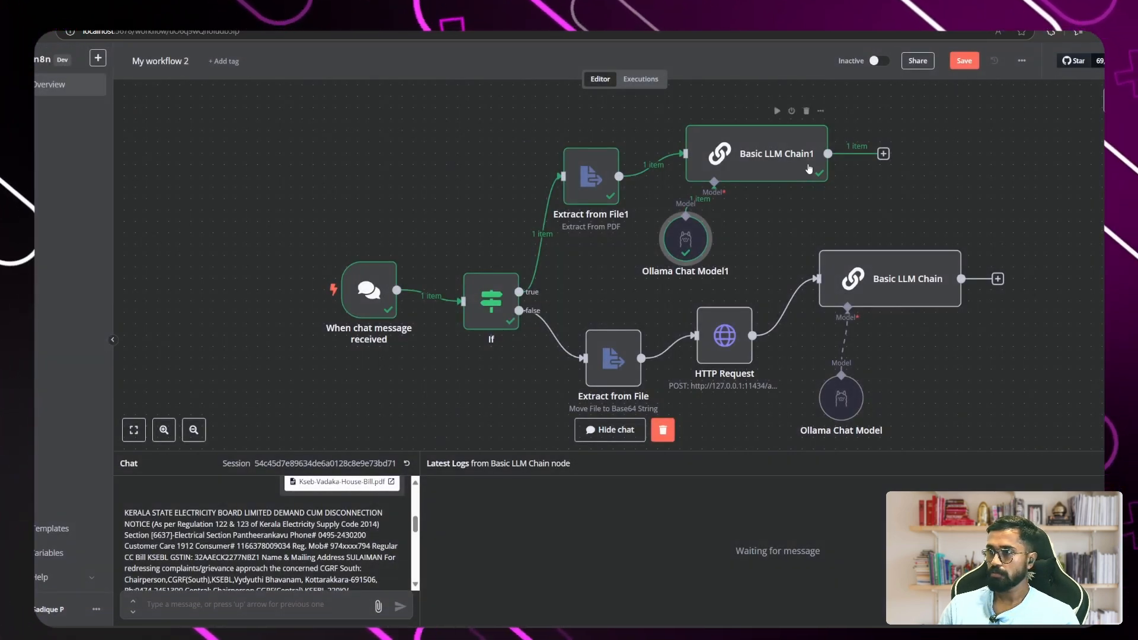
# Rerun Basic LLM Chain1 and check the total price in its JSON output.
pyautogui.click(777, 111)
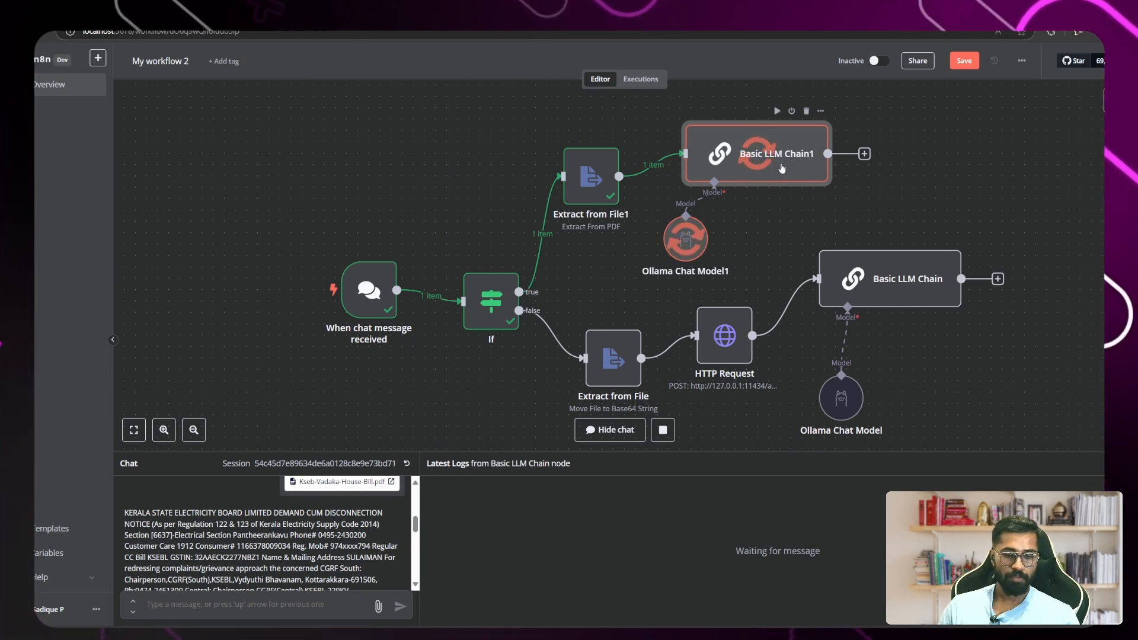
pyautogui.doubleClick(788, 169)
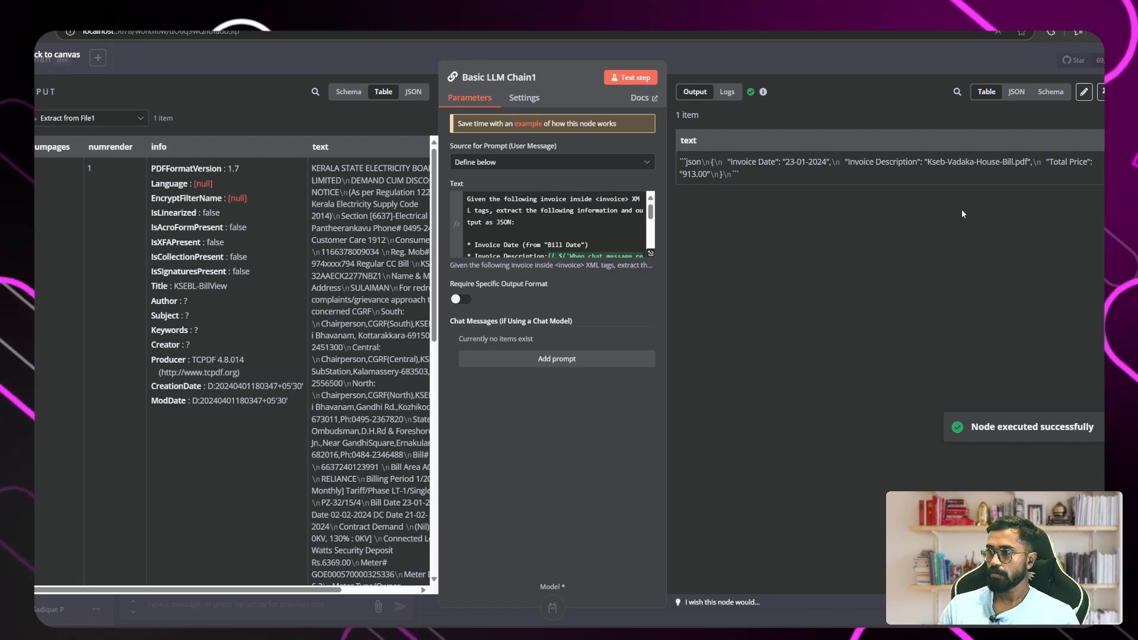
pyautogui.doubleClick(708, 172)
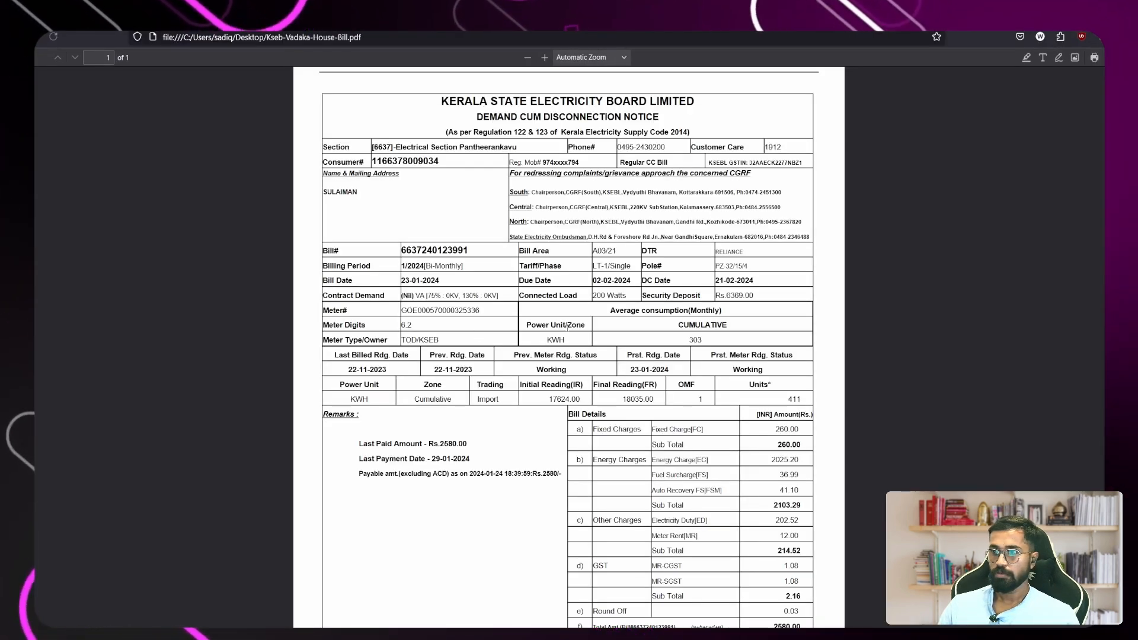
# Compare the extracted bill date and net payable amount with Kseb-Vadaka-House-Bill.pdf, and return to the workflow canvas.
pyautogui.scroll(-3, 640, 384)
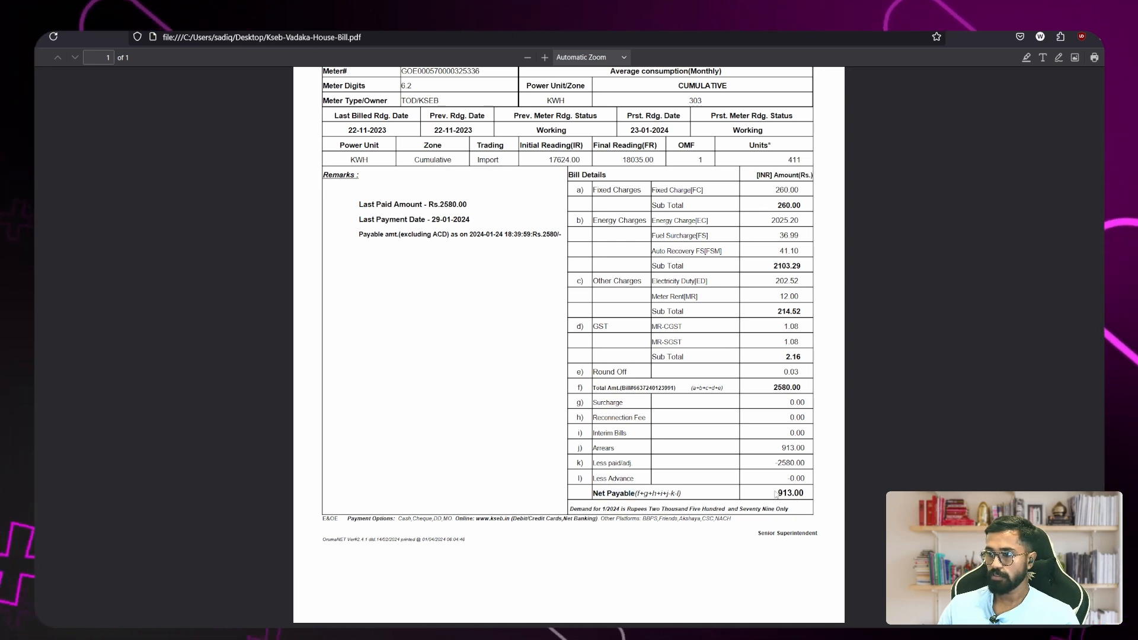
pyautogui.scroll(3, 726, 369)
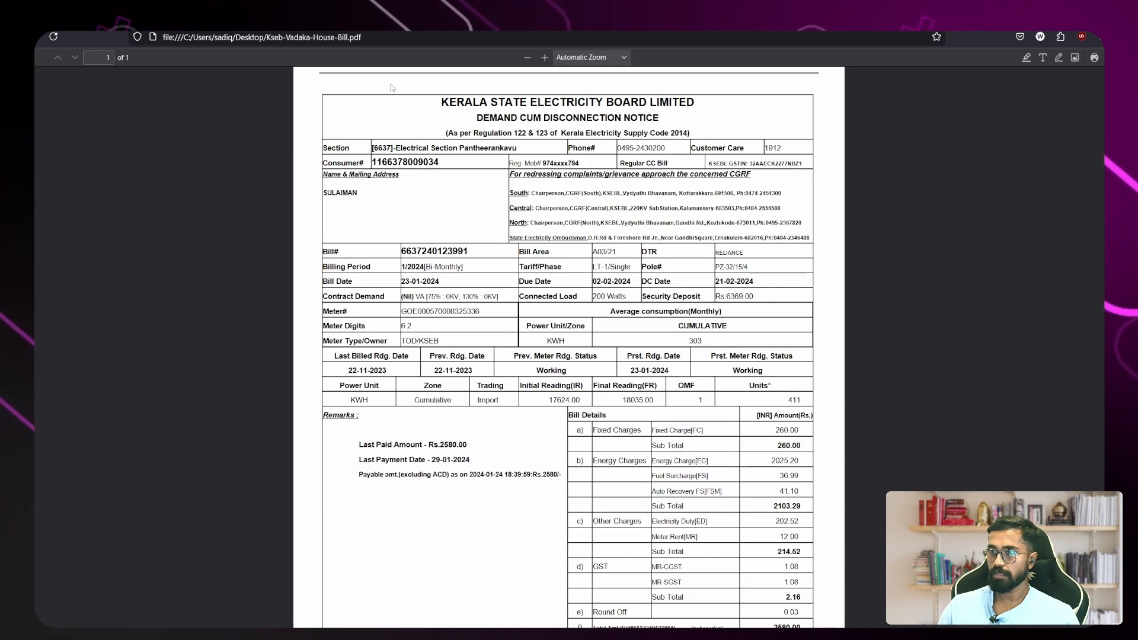
pyautogui.moveTo(455, 103); pyautogui.dragTo(665, 120)
pyautogui.scroll(-2, 546, 358)
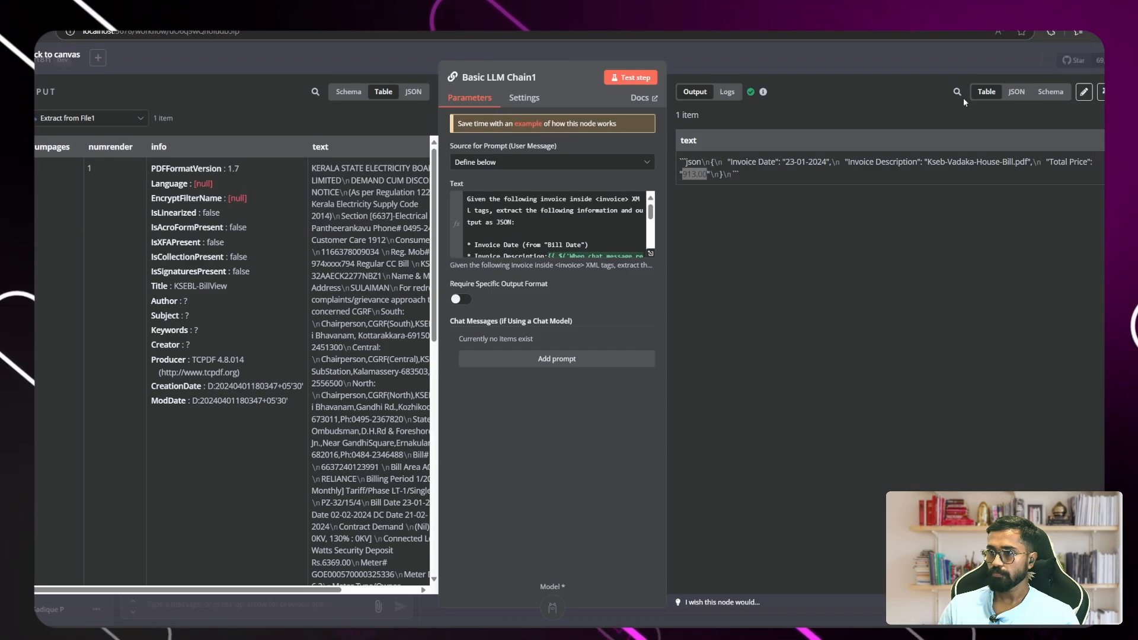
pyautogui.click(66, 52)
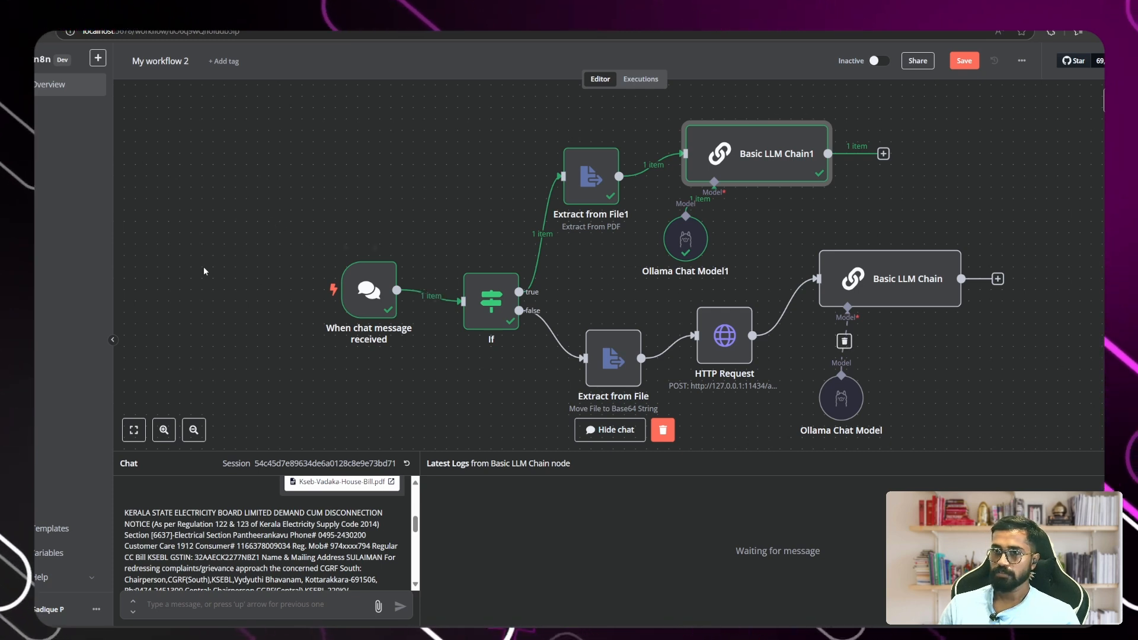
pyautogui.scroll(-2, 657, 318)
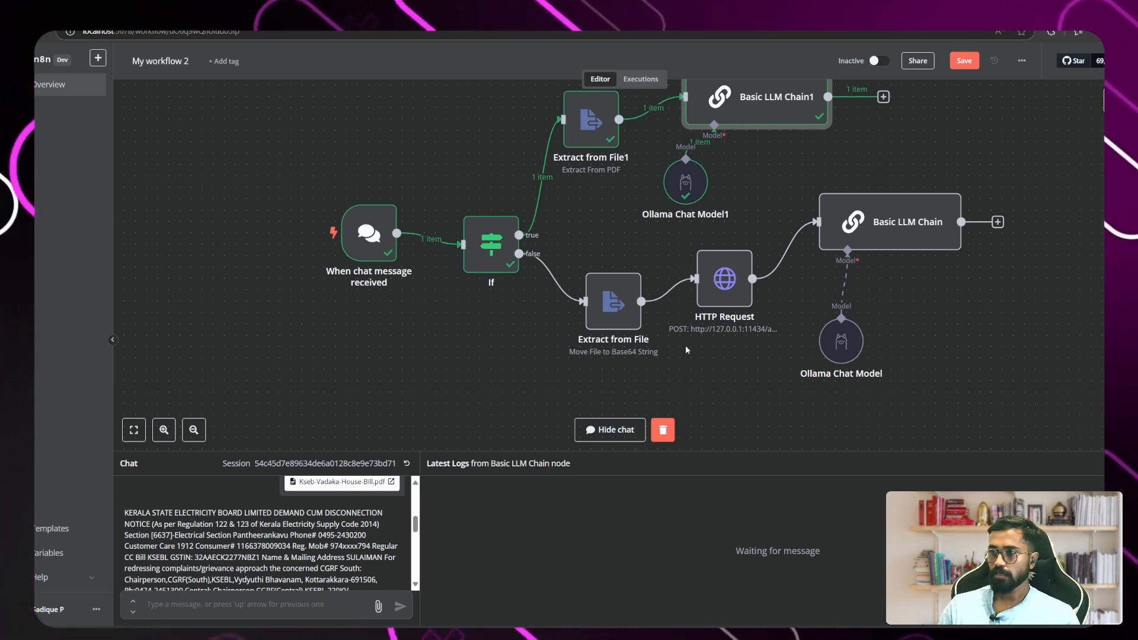
pyautogui.scroll(1, 686, 345)
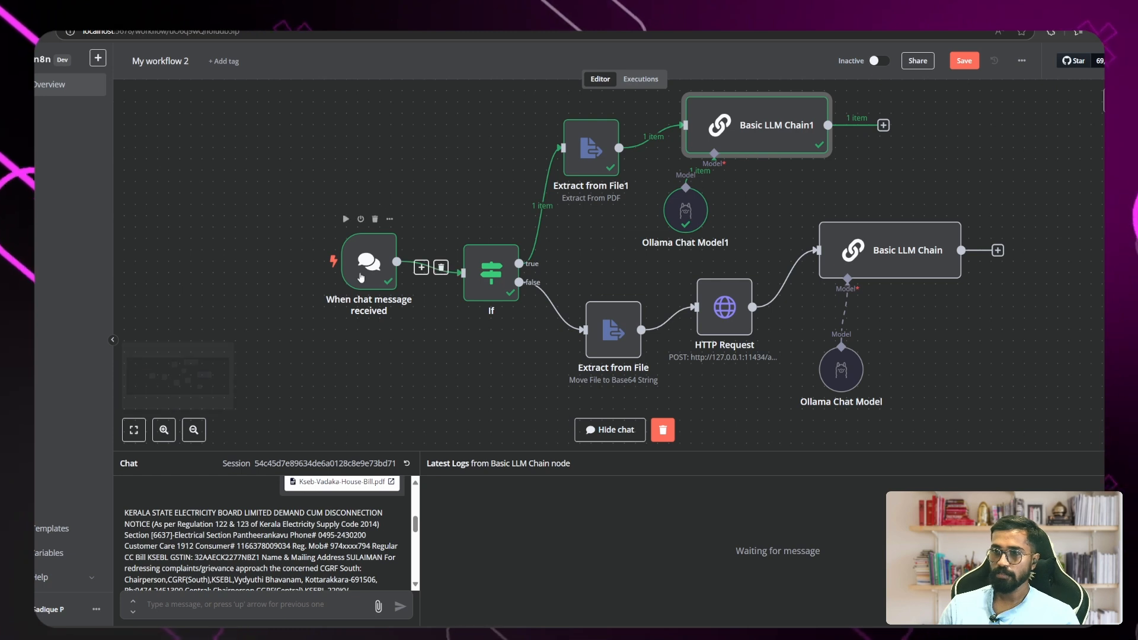
# Shift the chat trigger node away from the If node and add a Gmail Trigger that starts on received messages.
pyautogui.moveTo(365, 281); pyautogui.dragTo(342, 246)
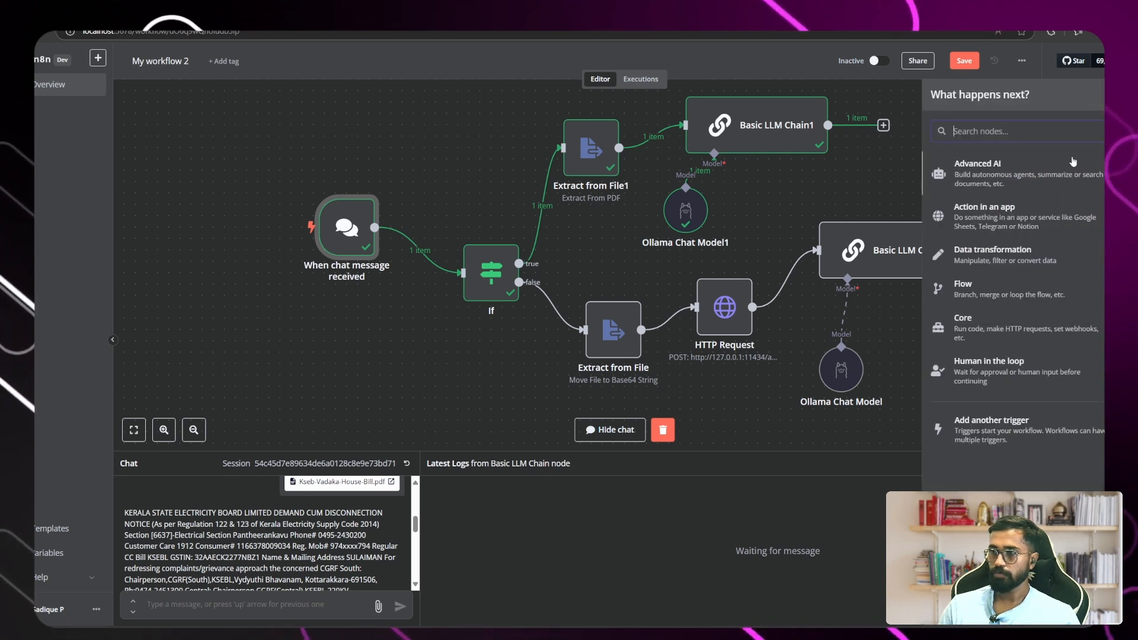
pyautogui.press('Tab')
pyautogui.write('gmail')
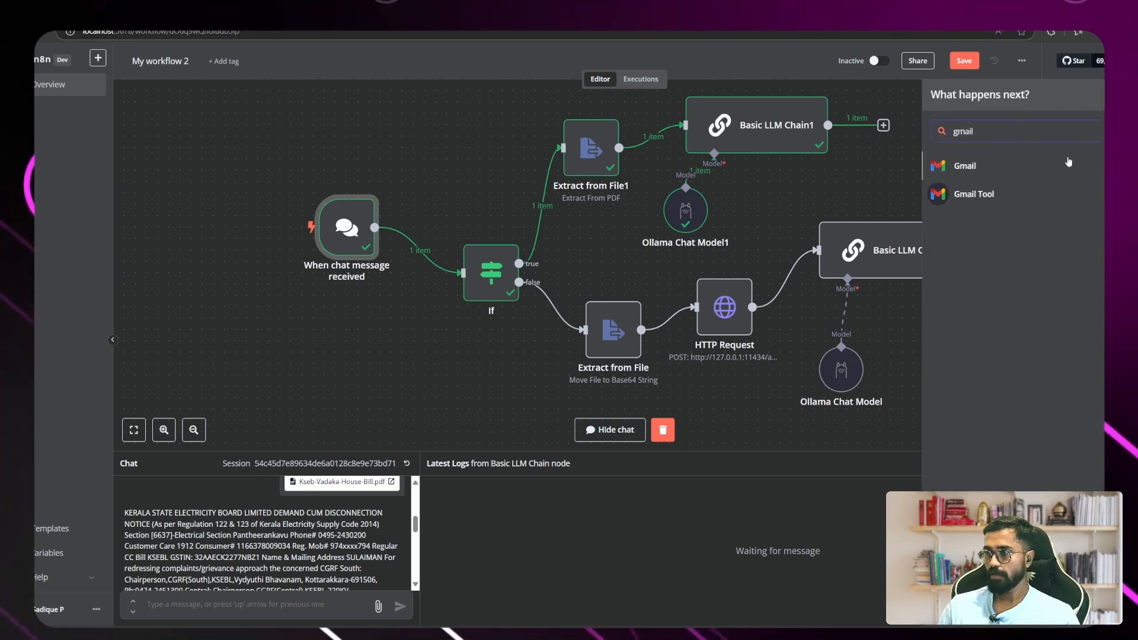
pyautogui.click(1002, 172)
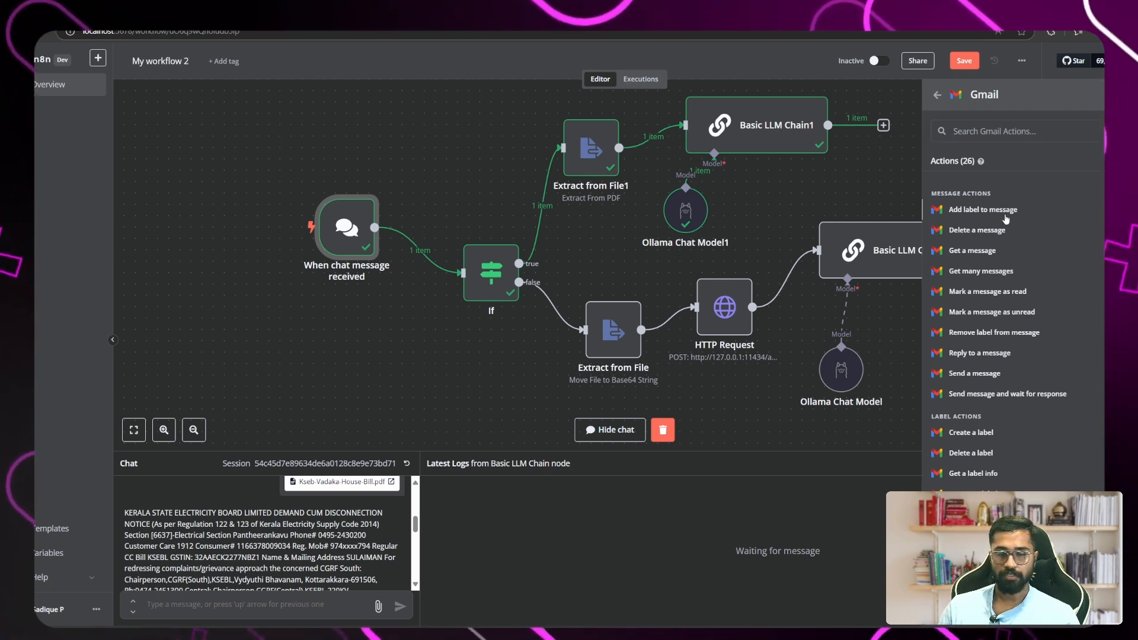
pyautogui.scroll(-5, 1004, 381)
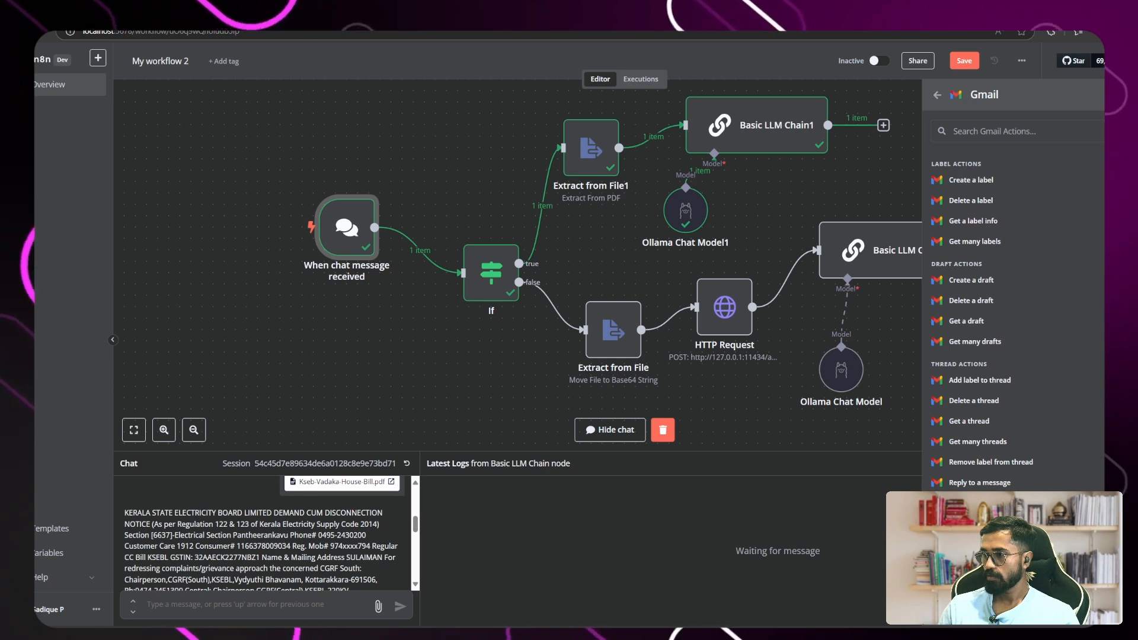
pyautogui.click(992, 576)
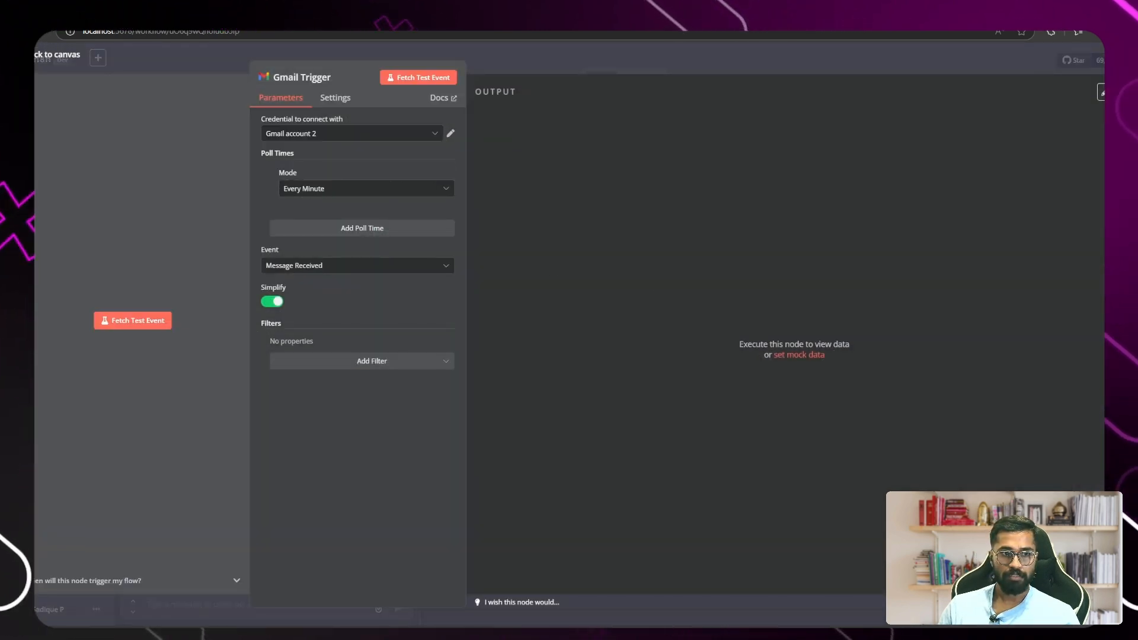
# Add a Read Status filter to the Gmail Trigger, keeping it on Unread emails only.
pyautogui.click(332, 361)
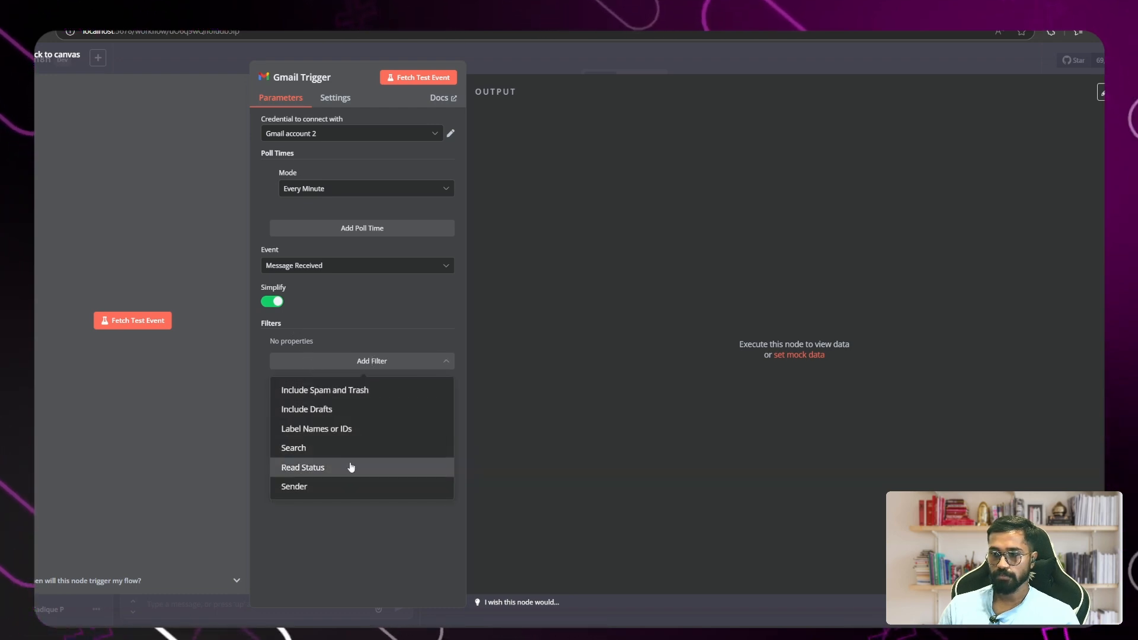
pyautogui.click(351, 467)
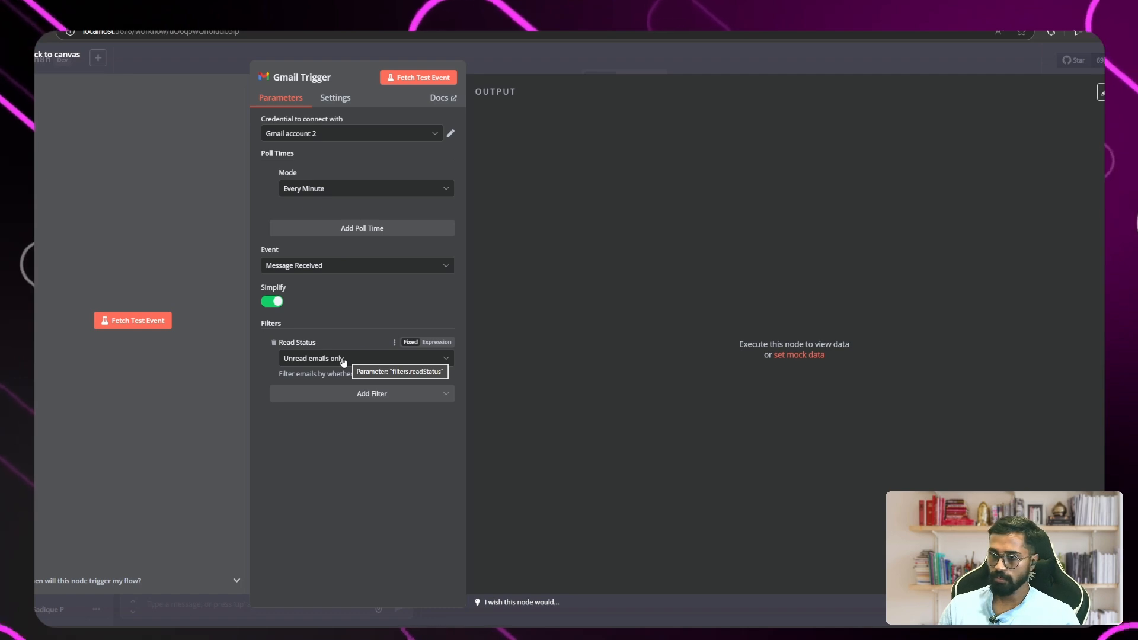
pyautogui.click(342, 364)
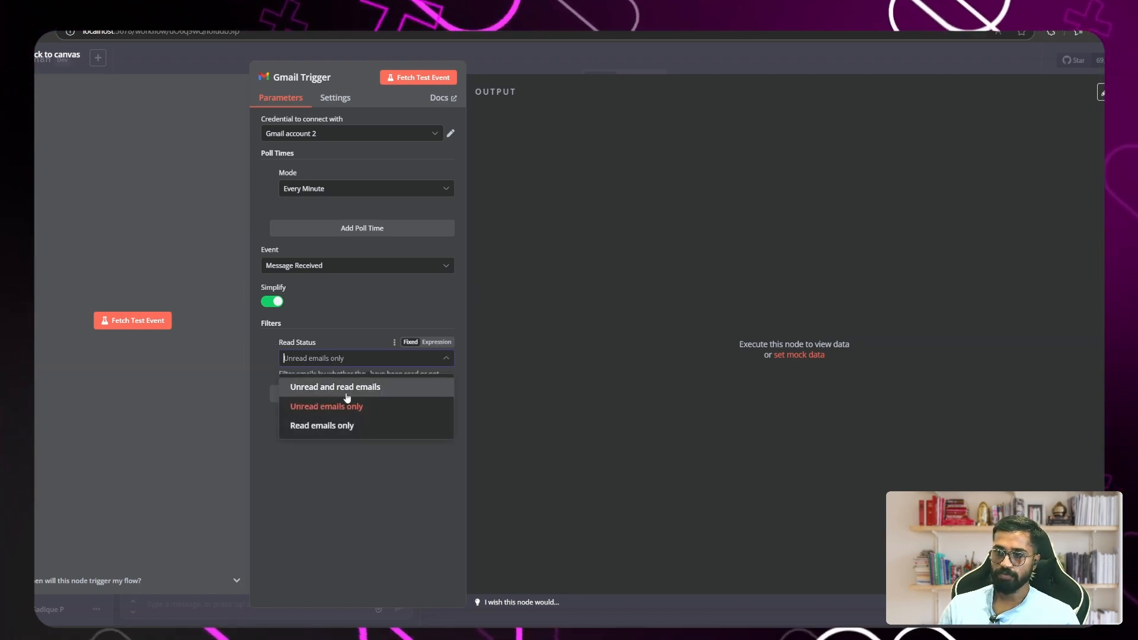
pyautogui.click(323, 464)
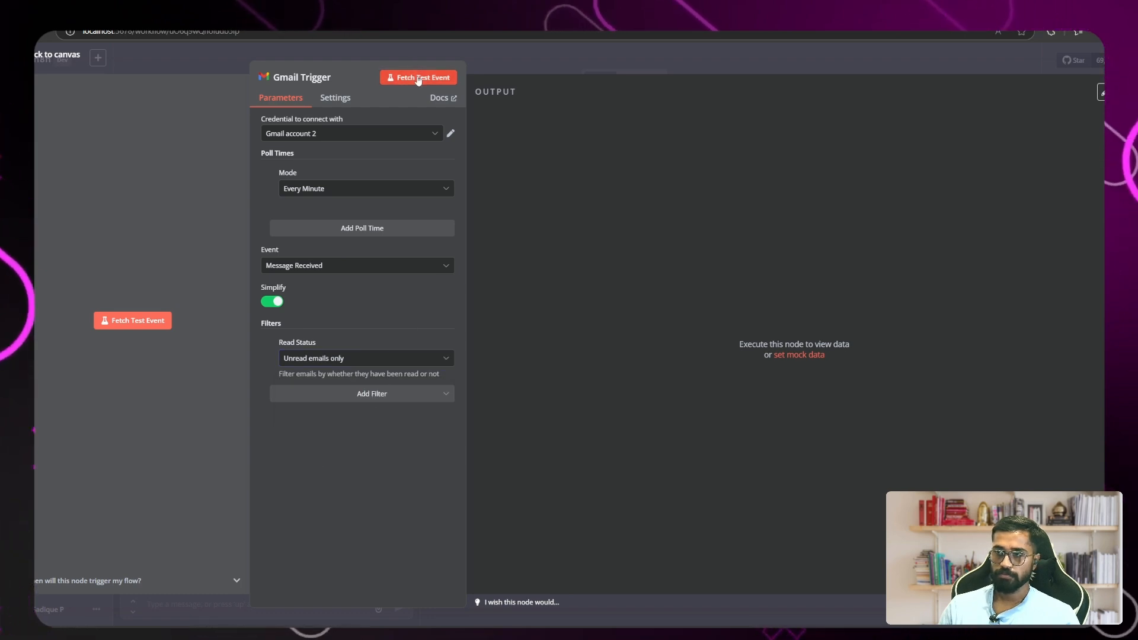
# Switch the Gmail Trigger's credential to Gmail account and fetch a test event.
pyautogui.click(327, 137)
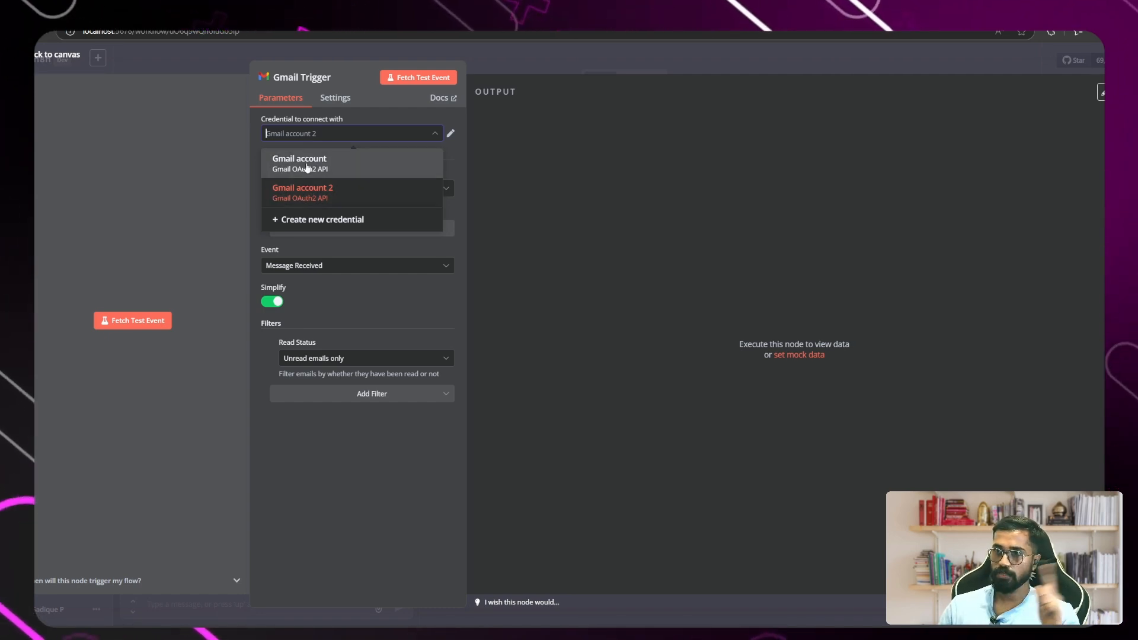
pyautogui.click(423, 78)
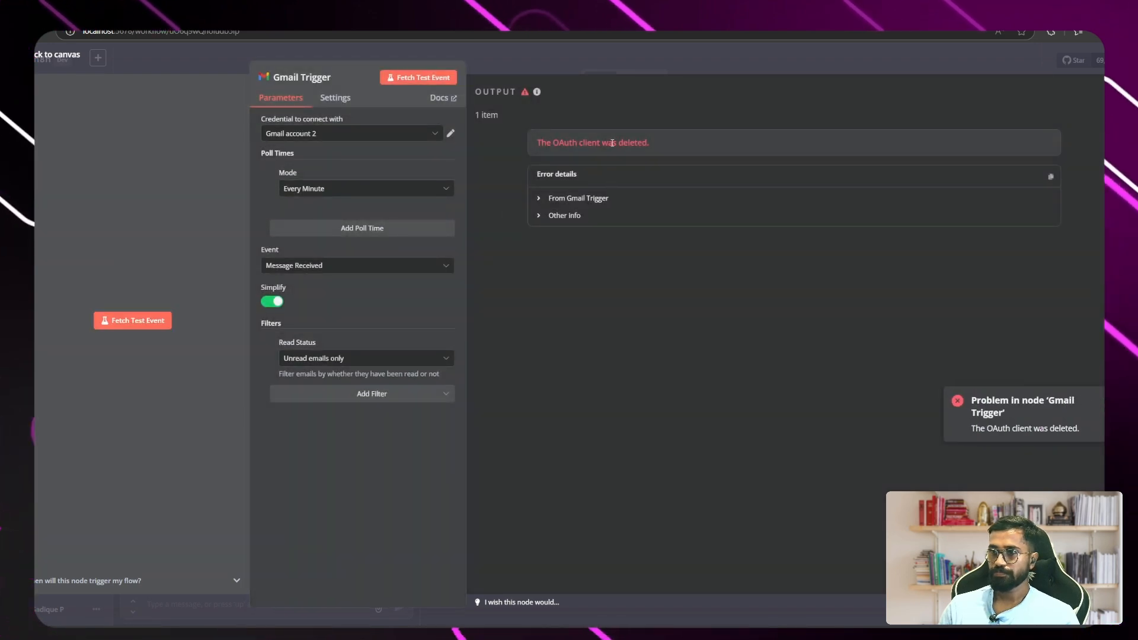
pyautogui.click(359, 134)
pyautogui.click(368, 166)
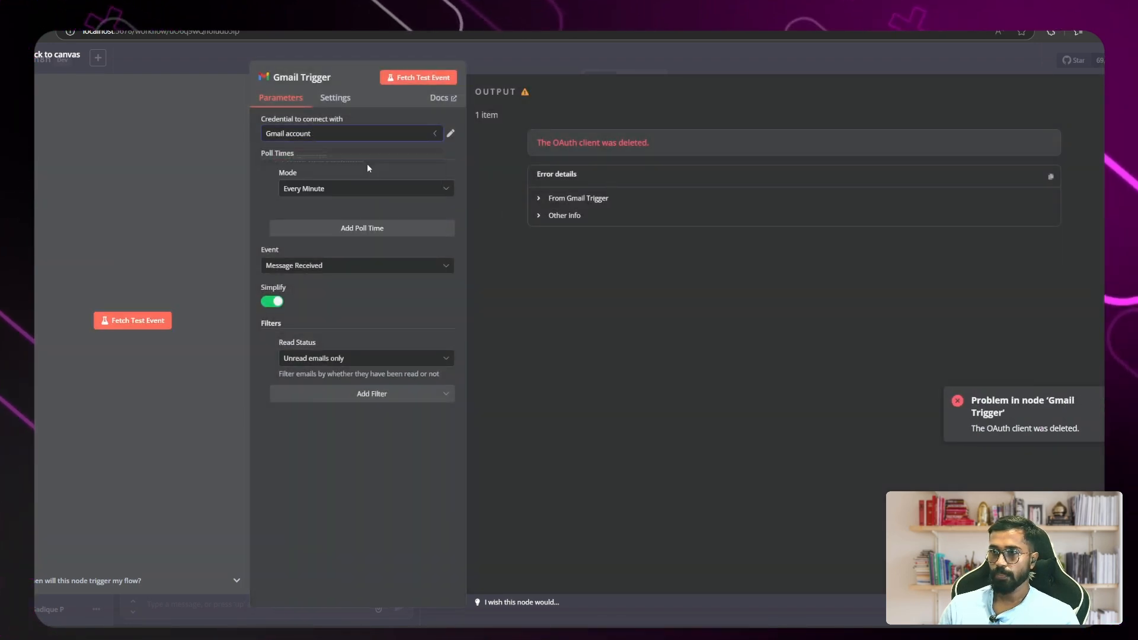
pyautogui.click(419, 77)
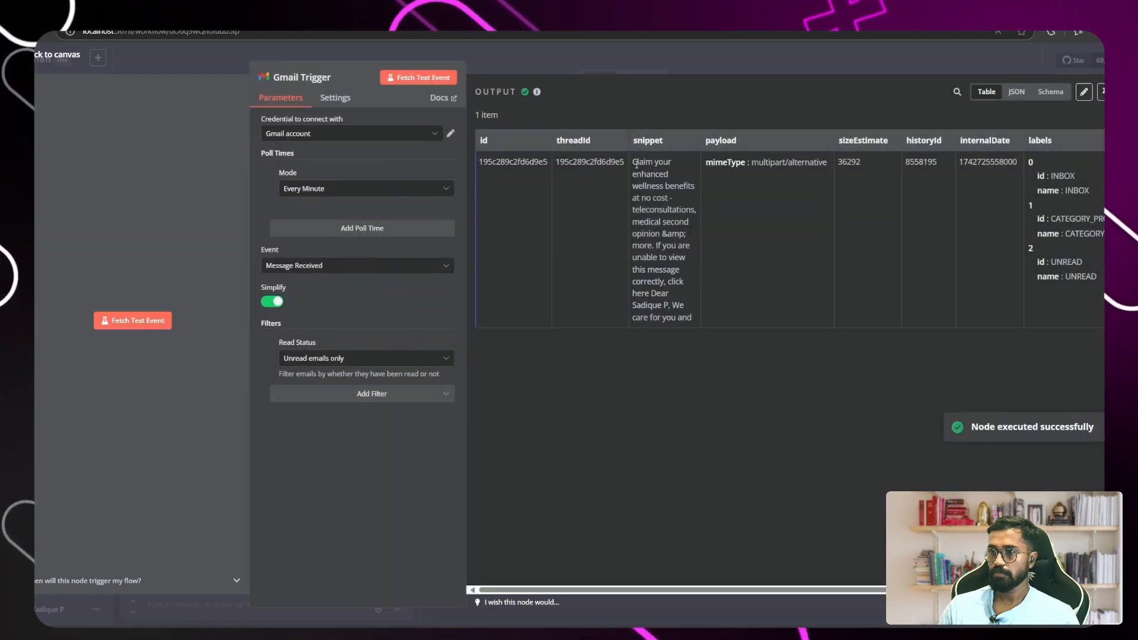
# Examine the fetched email's snippet, category label and payload MIME type, and return to the canvas.
pyautogui.moveTo(633, 162); pyautogui.dragTo(688, 320)
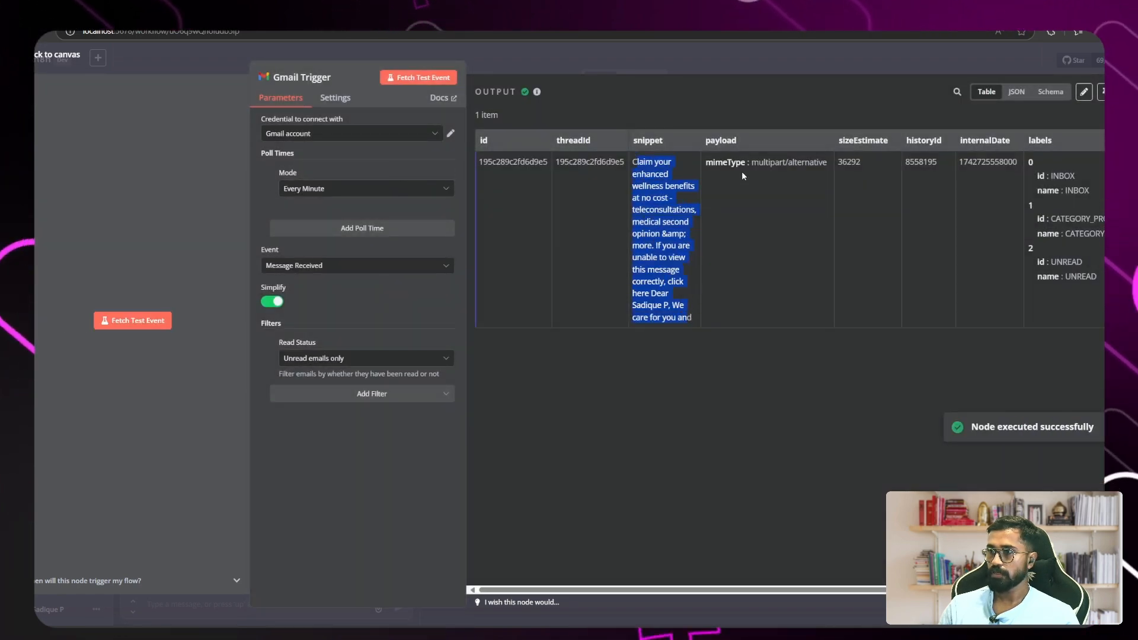
pyautogui.click(655, 191)
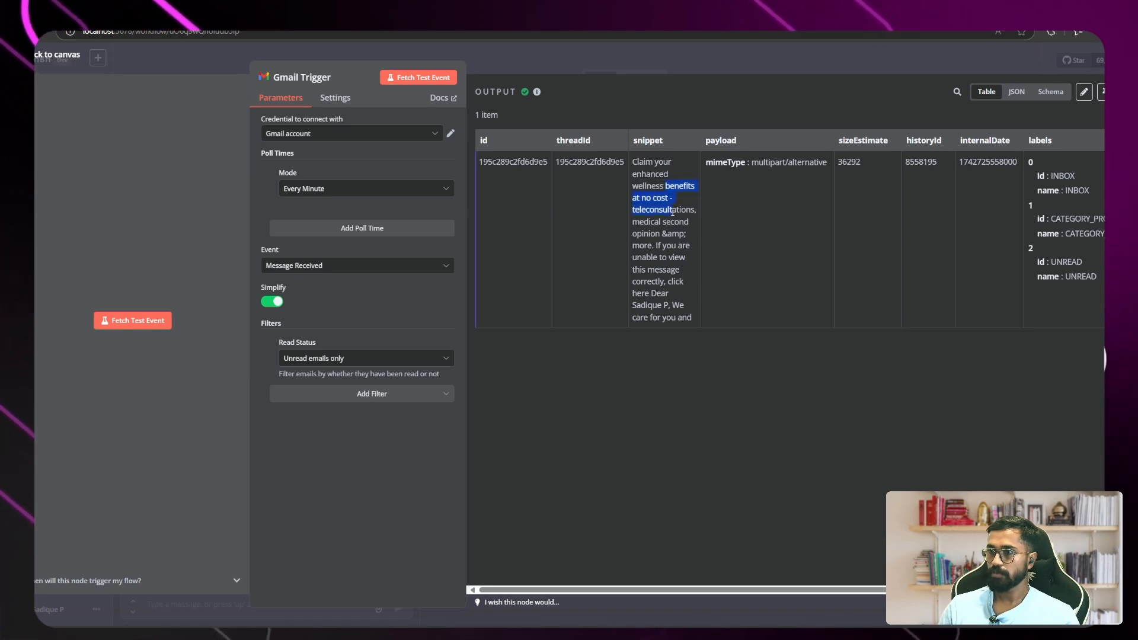
pyautogui.moveTo(673, 212); pyautogui.dragTo(683, 235)
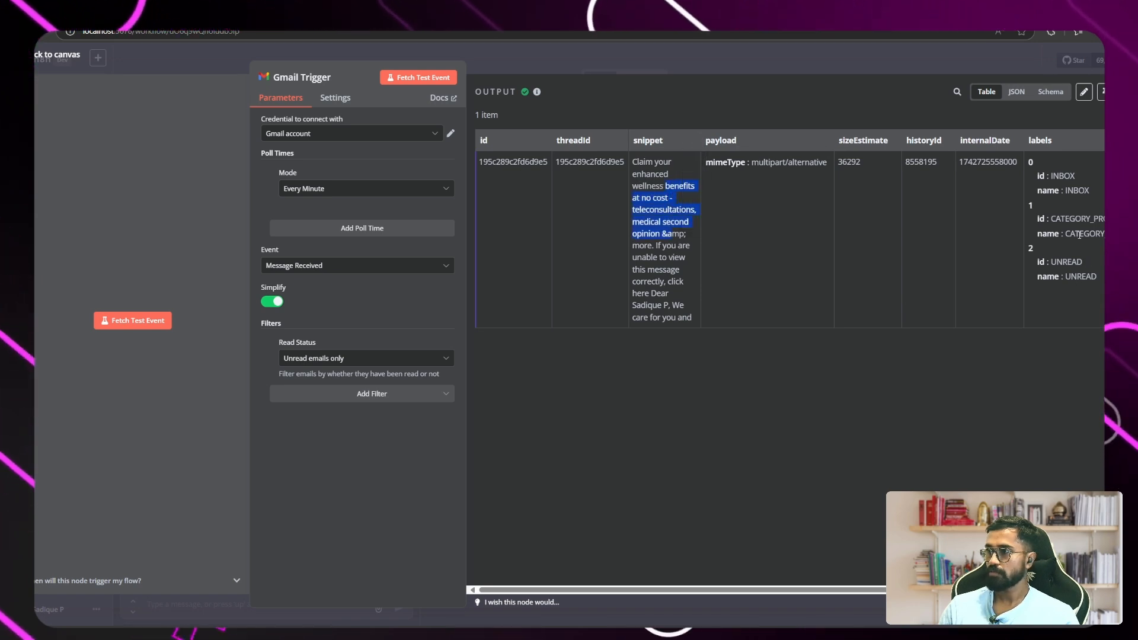
pyautogui.doubleClick(1057, 219)
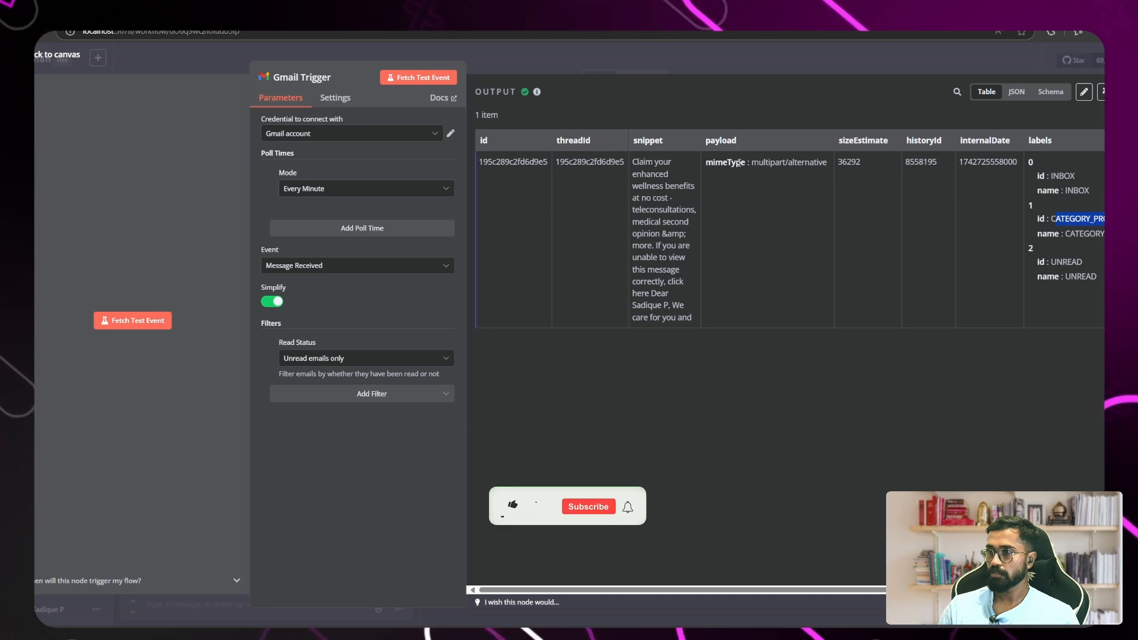
pyautogui.moveTo(752, 166); pyautogui.dragTo(825, 163)
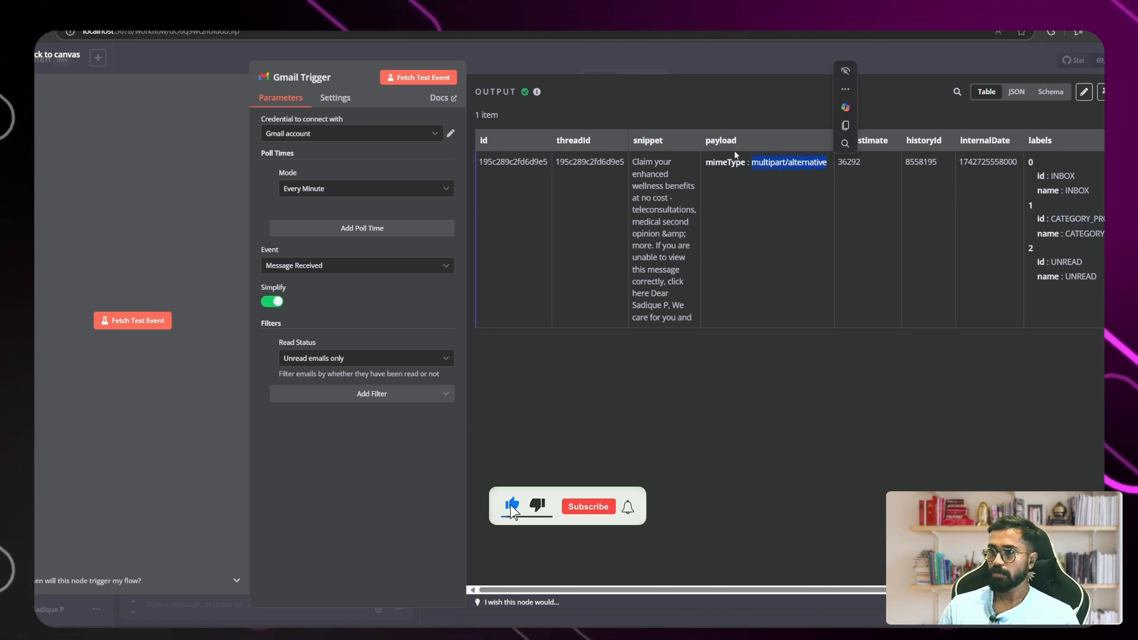
pyautogui.click(121, 76)
# Move the Gmail Trigger node well clear of the chat workflow, above and ahead of the chat trigger.
pyautogui.moveTo(465, 234); pyautogui.dragTo(267, 233)
pyautogui.scroll(-6, 294, 331)
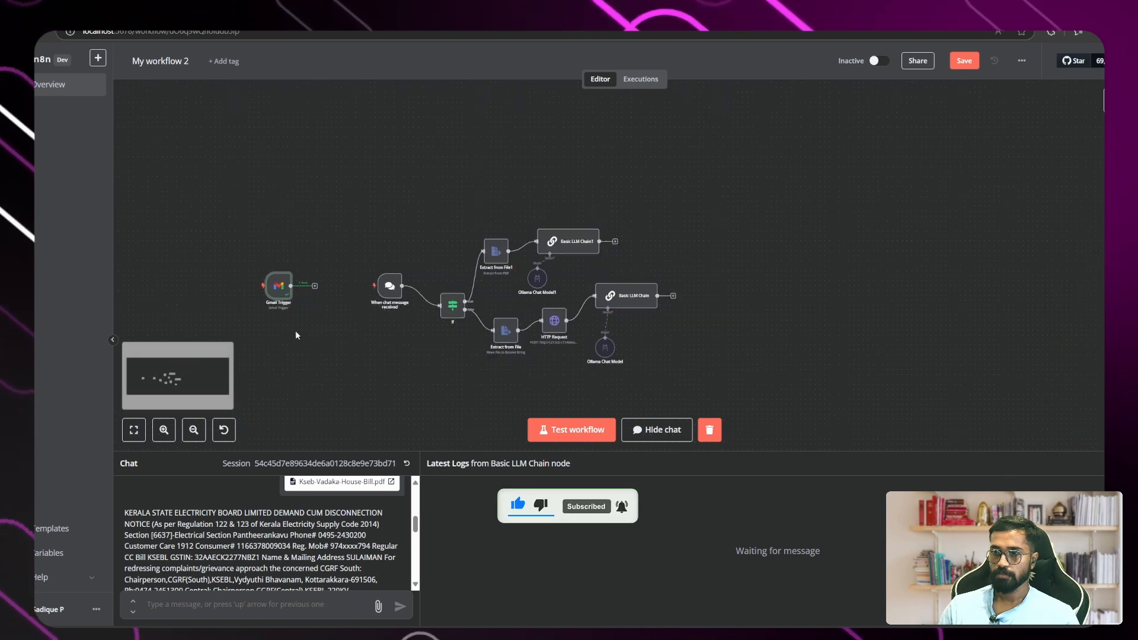
pyautogui.moveTo(289, 298); pyautogui.dragTo(231, 203)
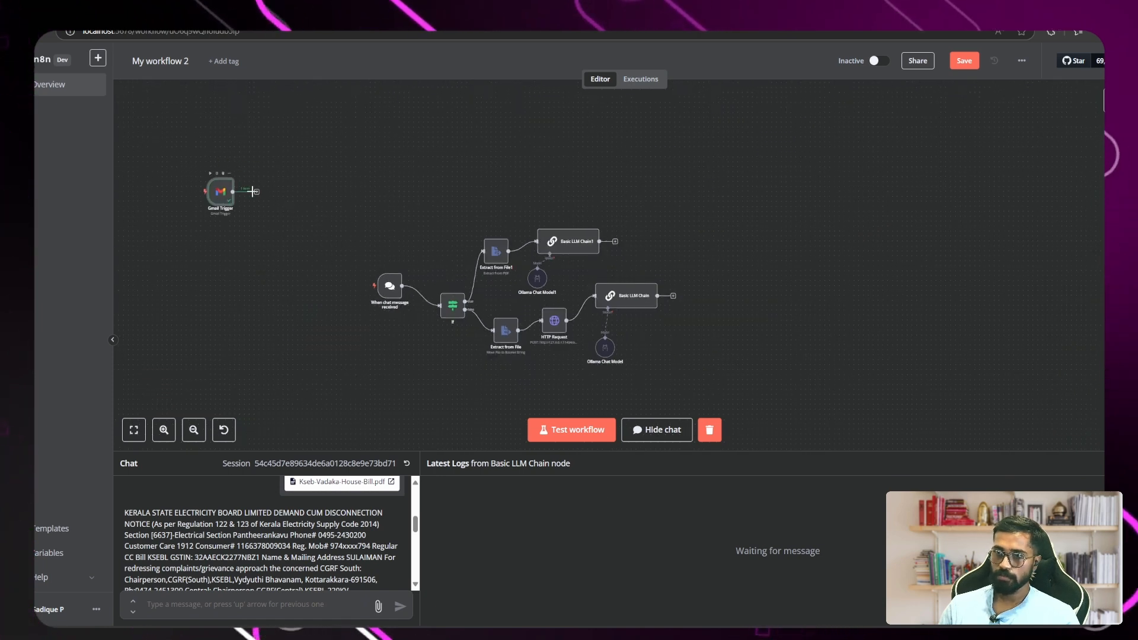
# Reopen the Gmail Trigger to review its settings and test event output, and return to the canvas.
pyautogui.doubleClick(221, 195)
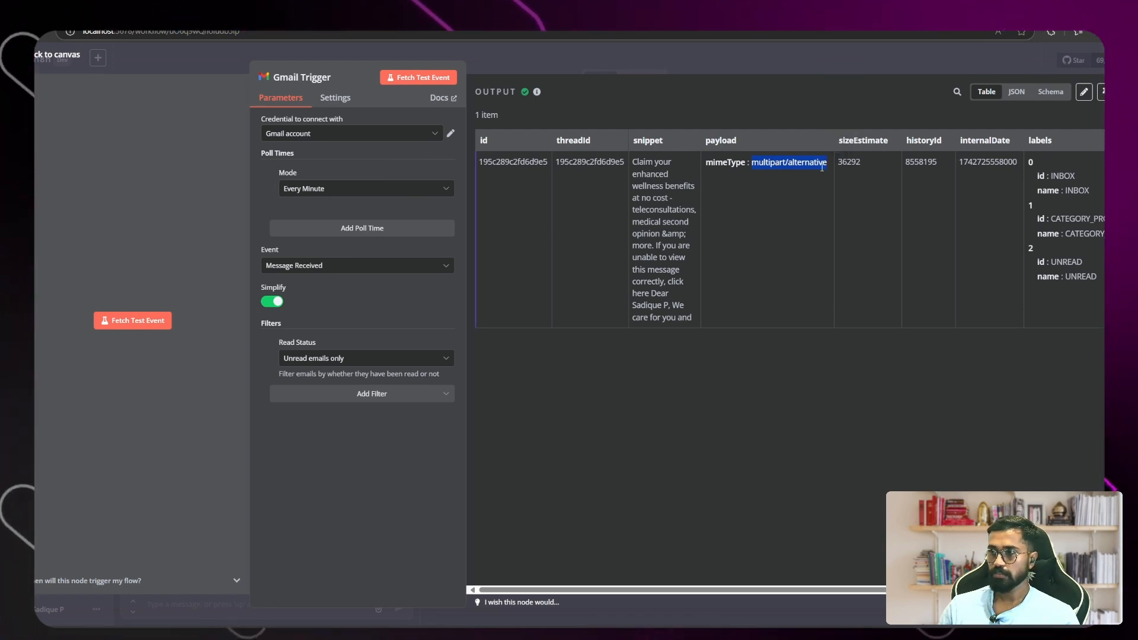
pyautogui.click(59, 59)
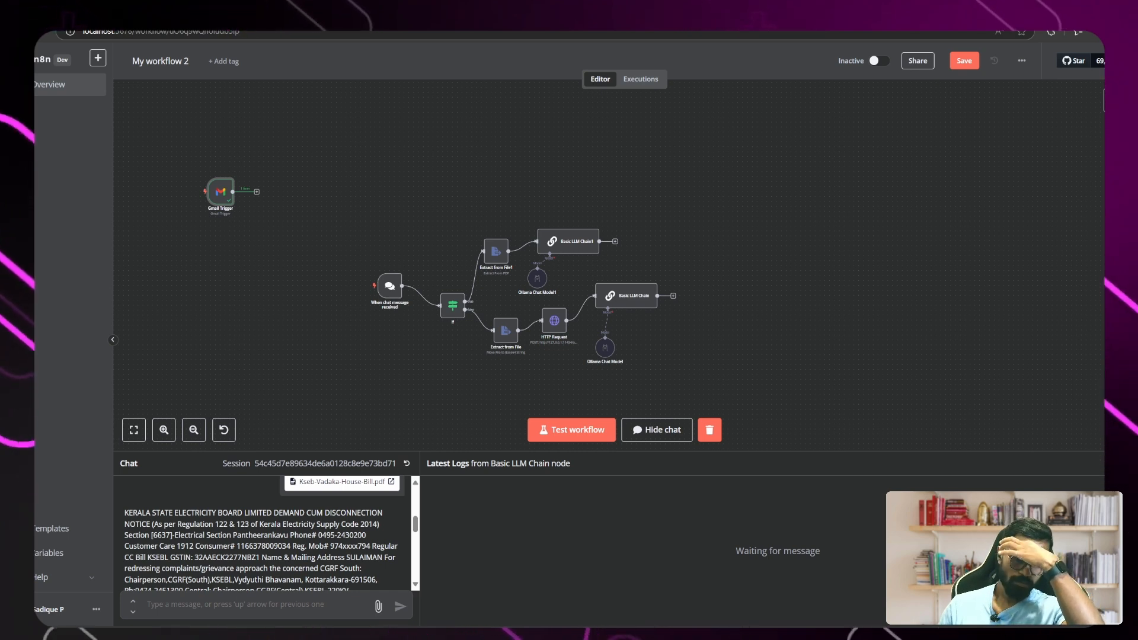
pyautogui.doubleClick(216, 193)
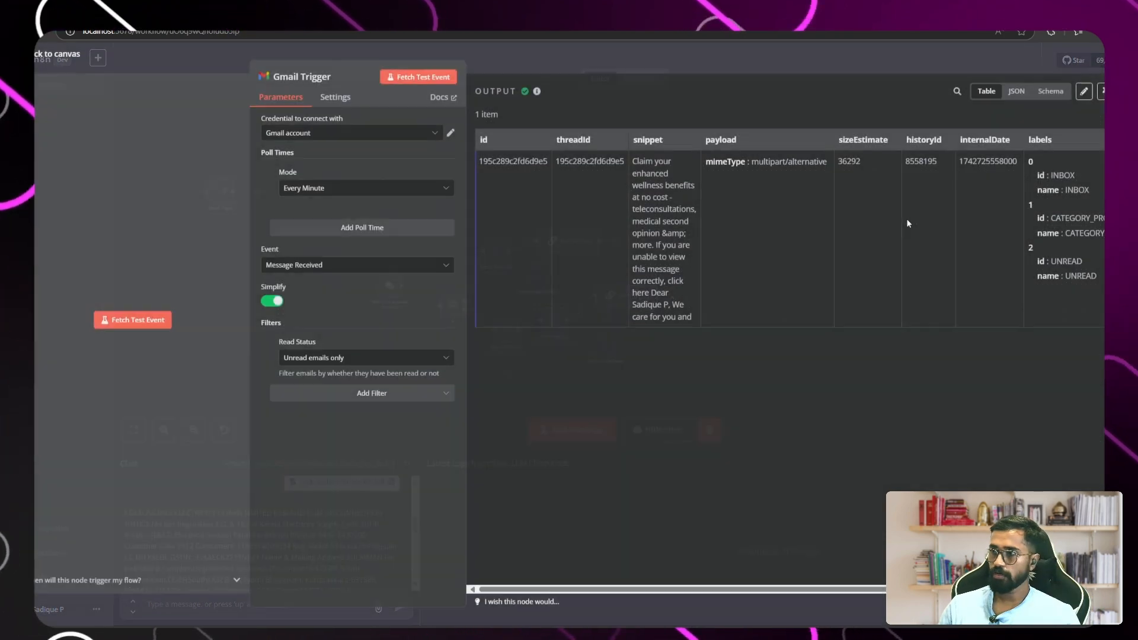
pyautogui.hscroll(5, 783, 237)
pyautogui.hscroll(2, 782, 237)
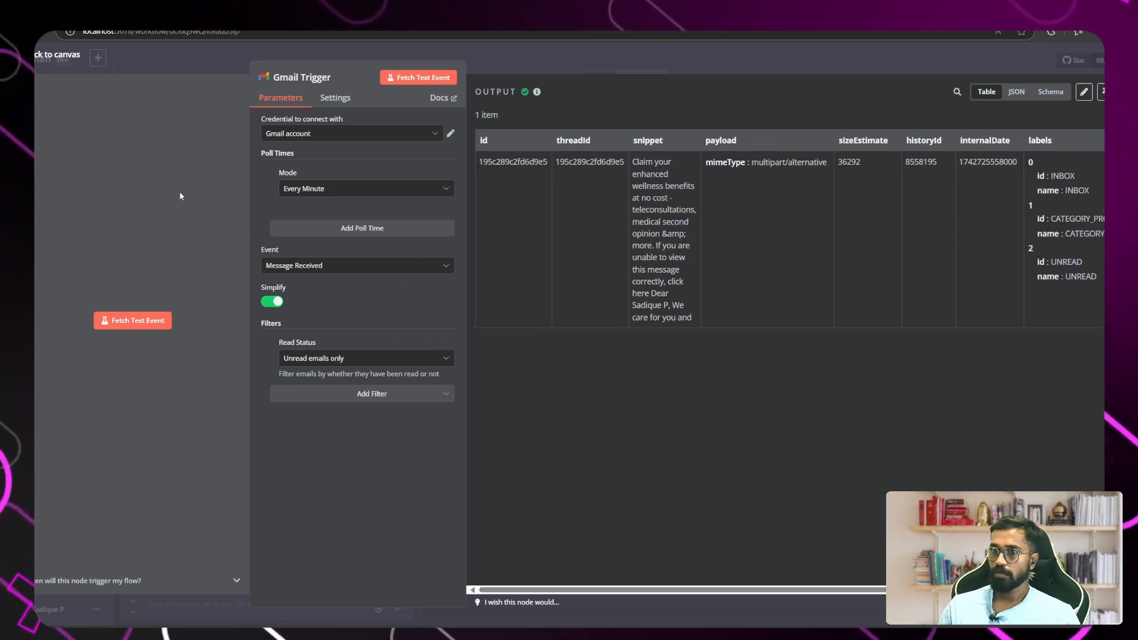
pyautogui.click(49, 62)
# Lower the Gmail Trigger node slightly and move the chat trigger node farther from the If node.
pyautogui.moveTo(236, 211); pyautogui.dragTo(228, 247)
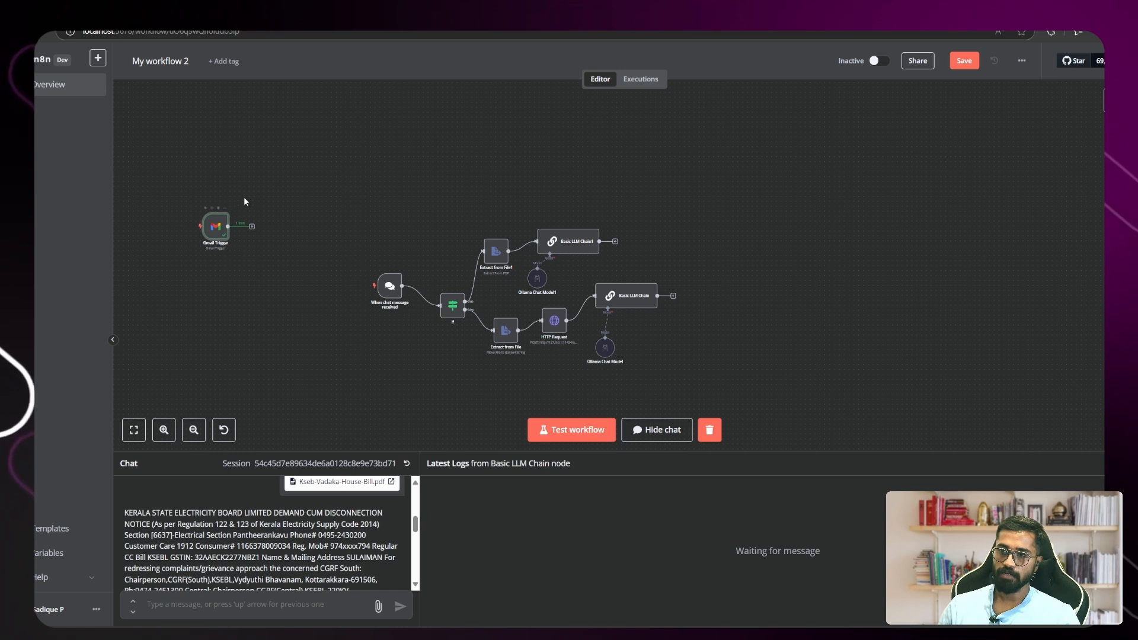
pyautogui.moveTo(390, 286); pyautogui.dragTo(284, 308)
pyautogui.moveTo(255, 228); pyautogui.dragTo(397, 284)
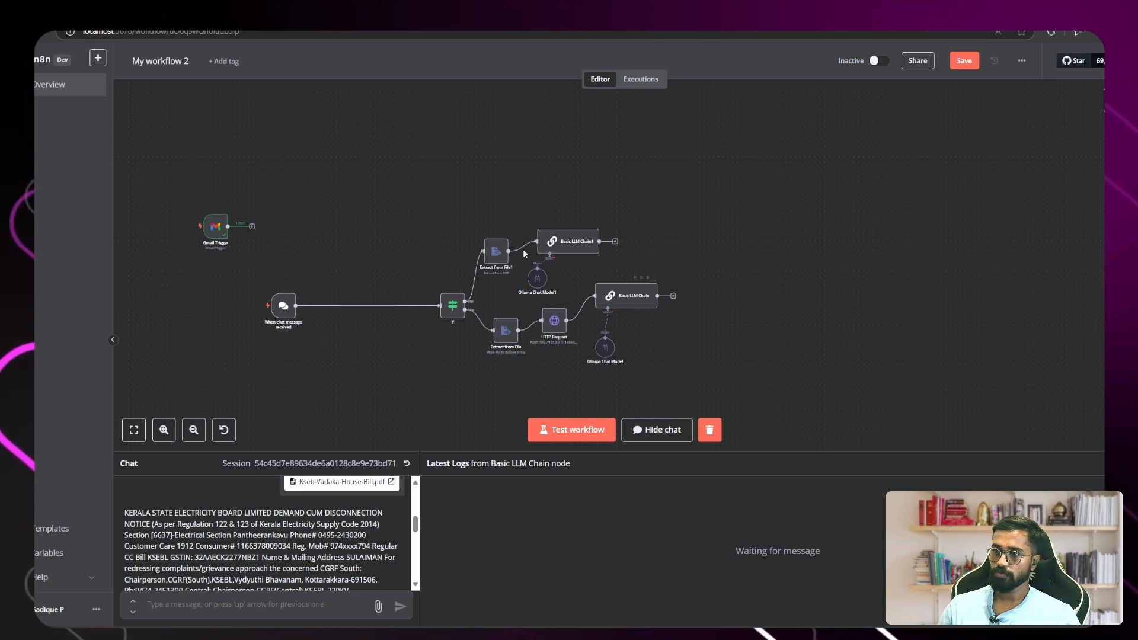